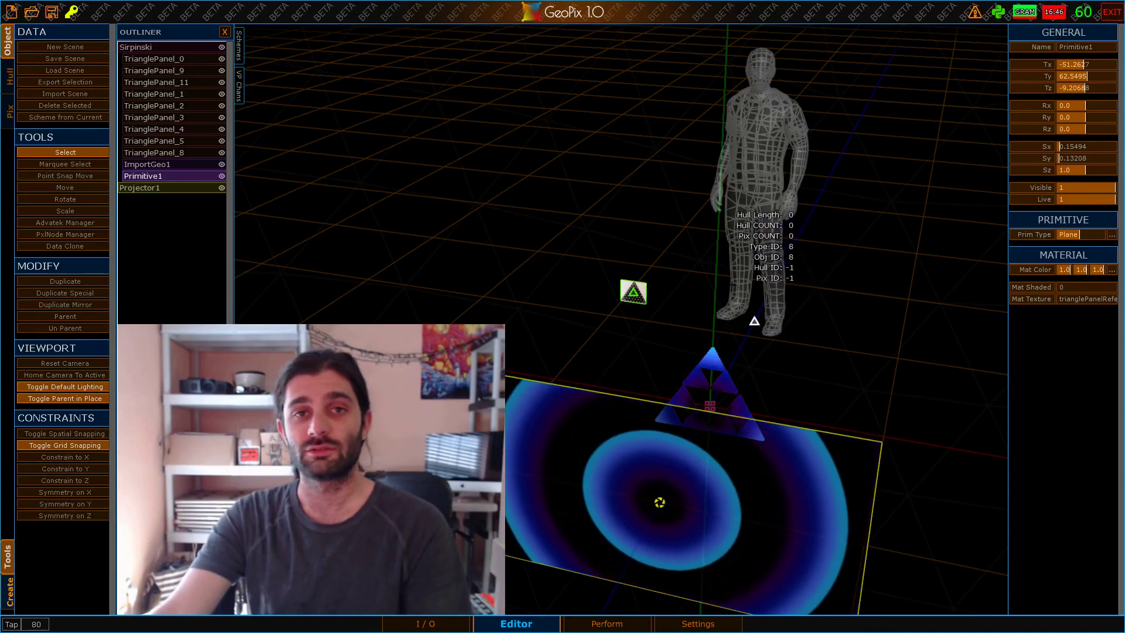
Examine the finished Sierpinski scene from several angles, including the textured triangle panel plane, the human figure and the projector plane
scroll(665, 225, up, 3)
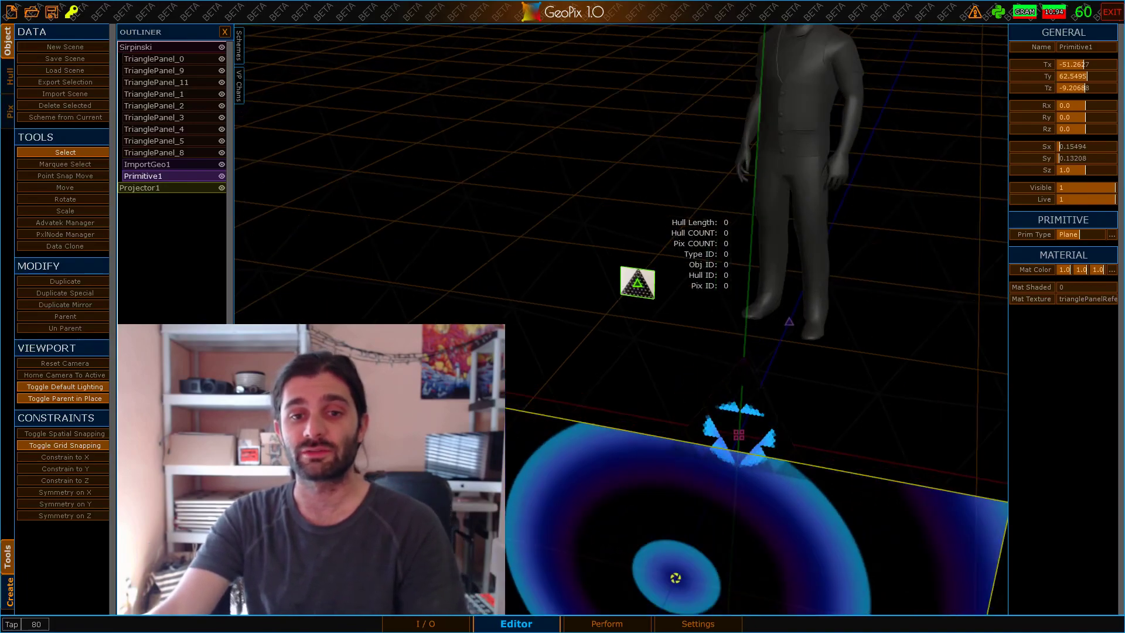
scroll(665, 246, up, 2)
scroll(668, 197, up, 4)
alt+right_drag(771, 158, 632, 261)
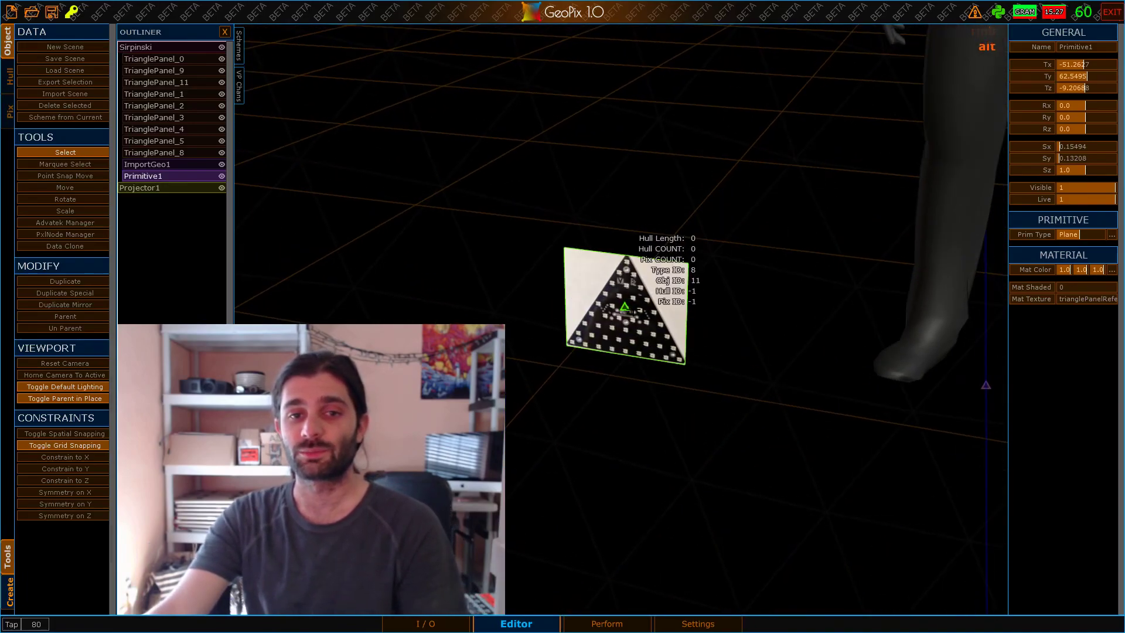
alt+drag(636, 310, 715, 233)
alt+scroll(662, 248, up, 4)
alt+scroll(728, 275, down, 2)
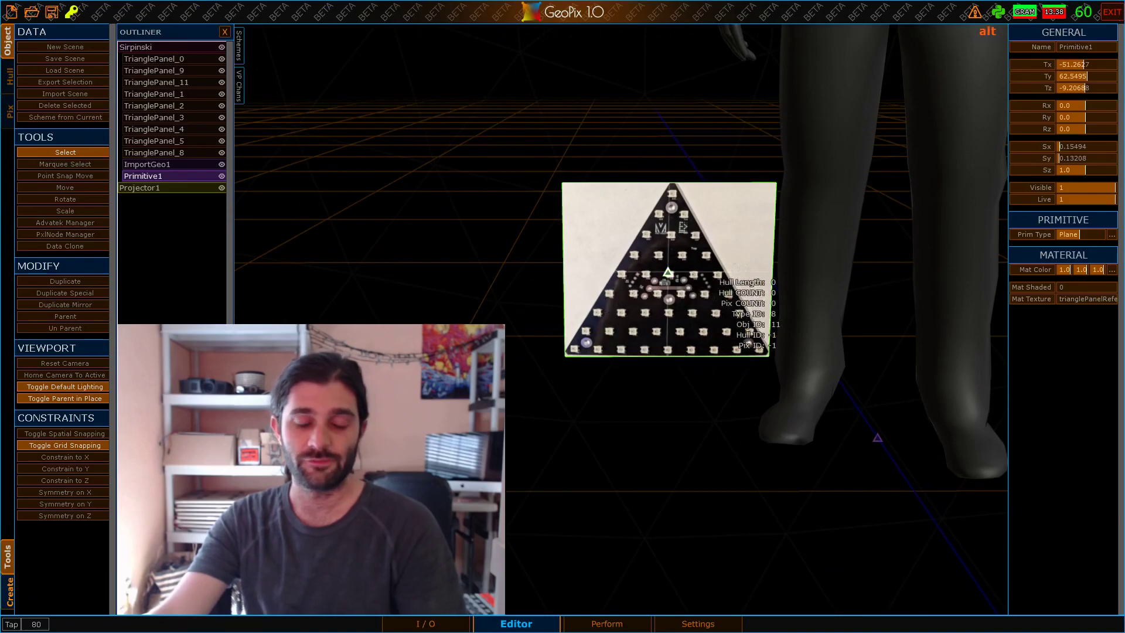
alt+scroll(527, 214, down, 5)
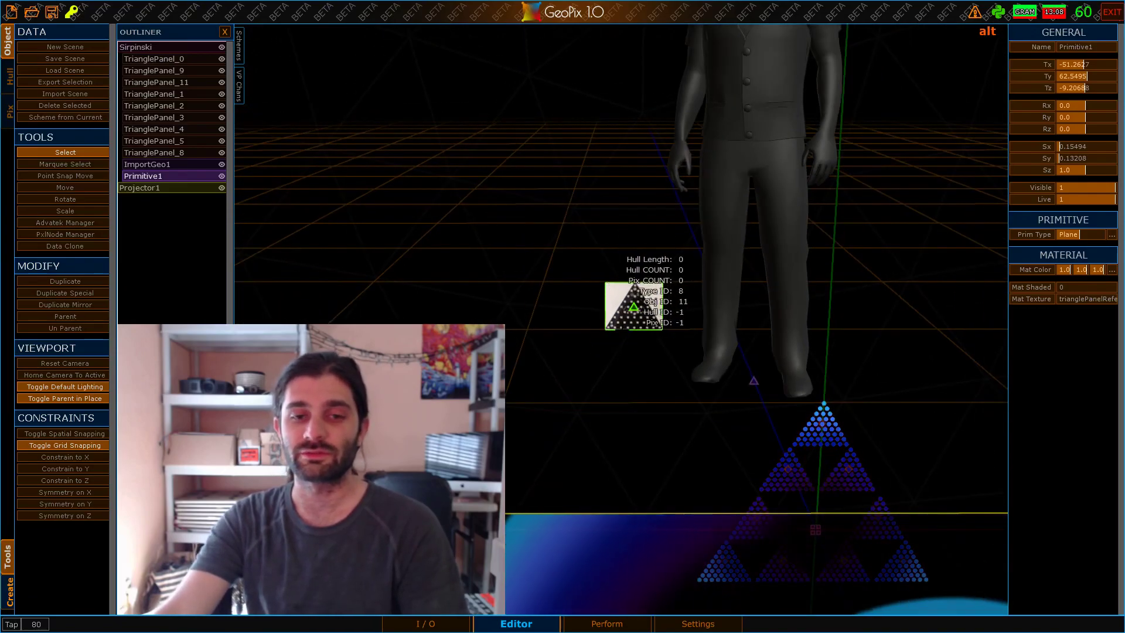
alt+scroll(627, 311, up, 6)
alt+right_drag(635, 300, 580, 146)
alt+drag(795, 315, 782, 202)
alt+right_drag(782, 202, 819, 204)
alt+middle_drag(819, 240, 804, 177)
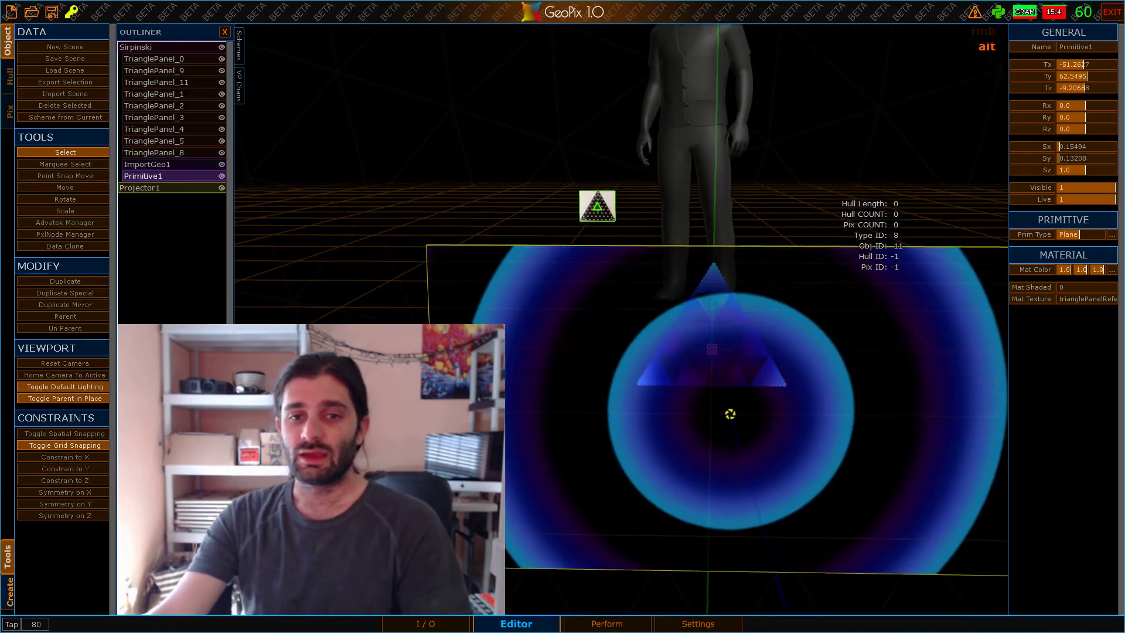
alt+drag(805, 177, 749, 249)
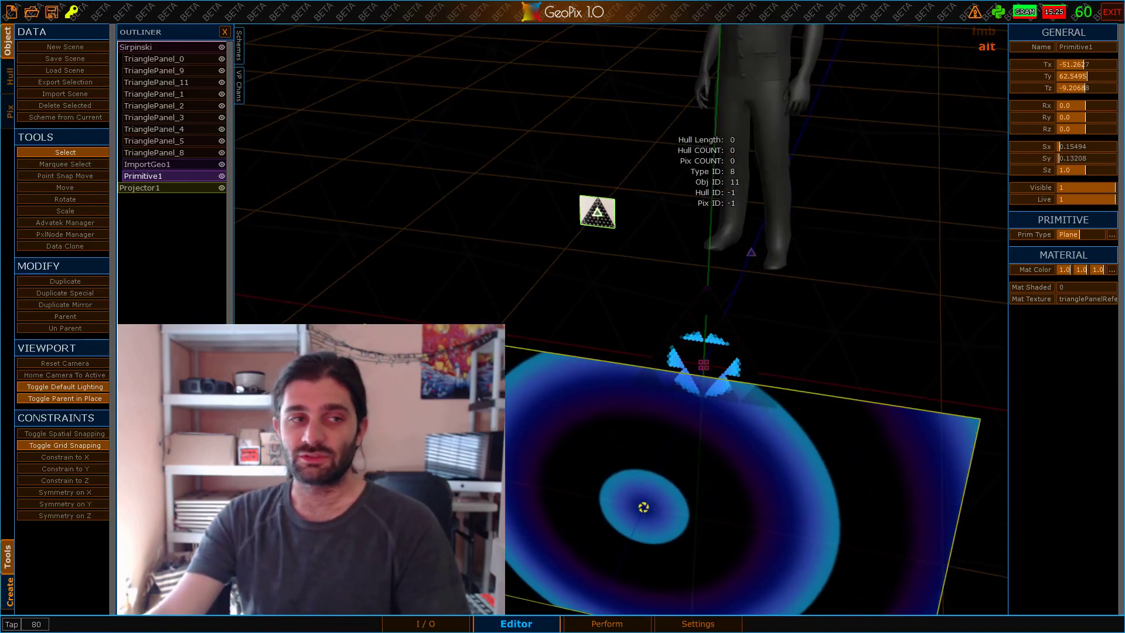
Start a new empty project and view the cleared scene from above the grid
click(11, 12)
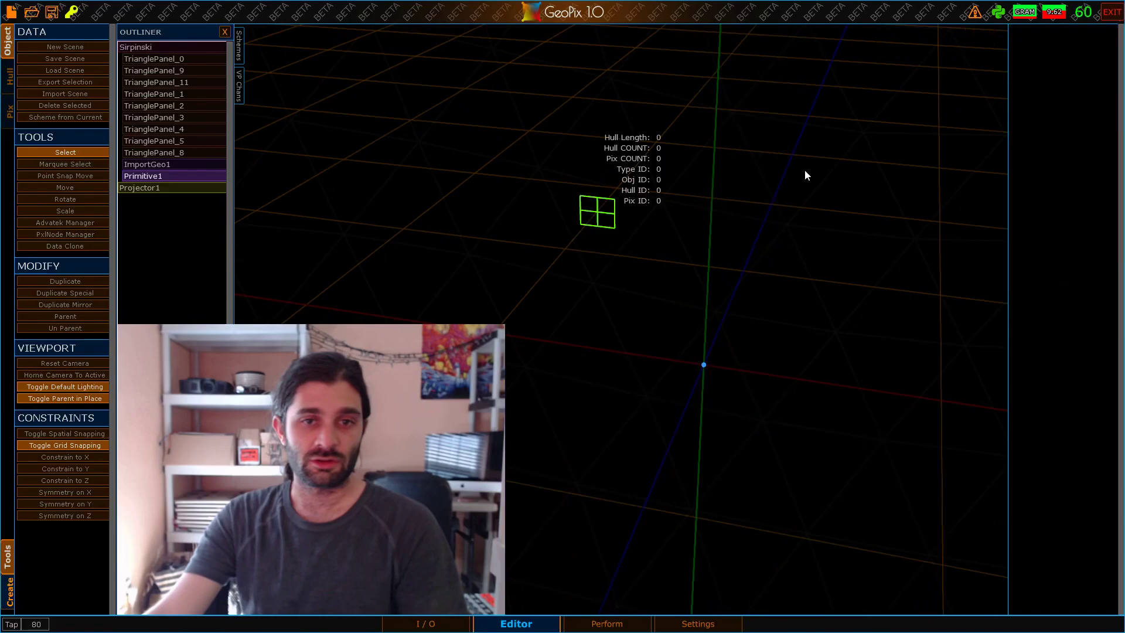
mouse_move(805, 174)
alt+mouse_down()
mouse_move(820, 170)
mouse_move(796, 178)
alt+mouse_up()
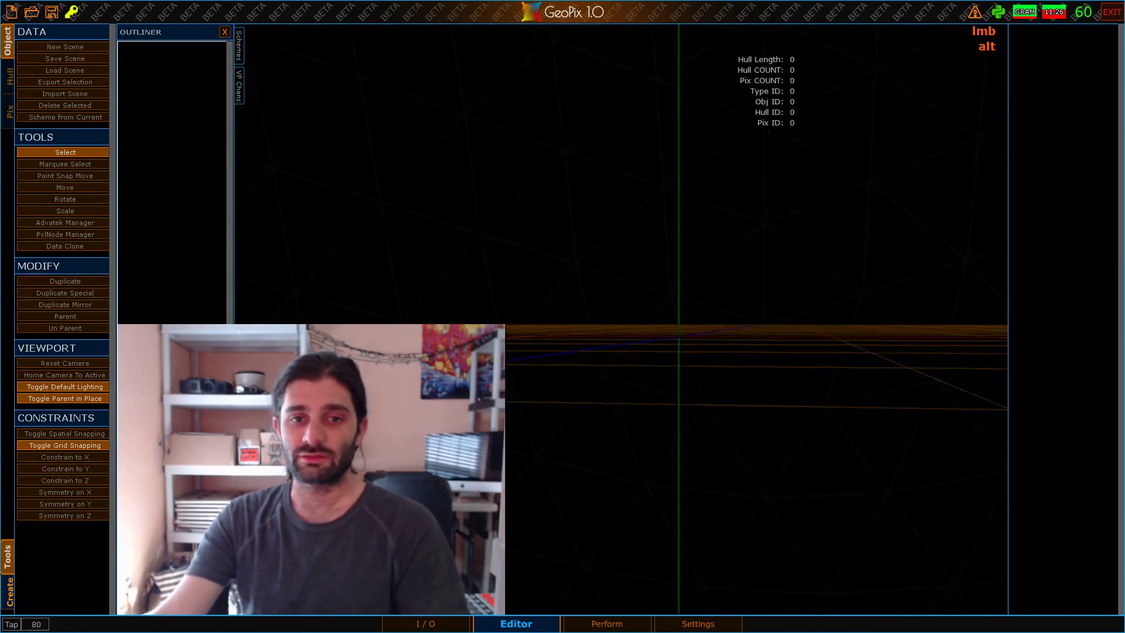
alt+drag(768, 130, 729, 232)
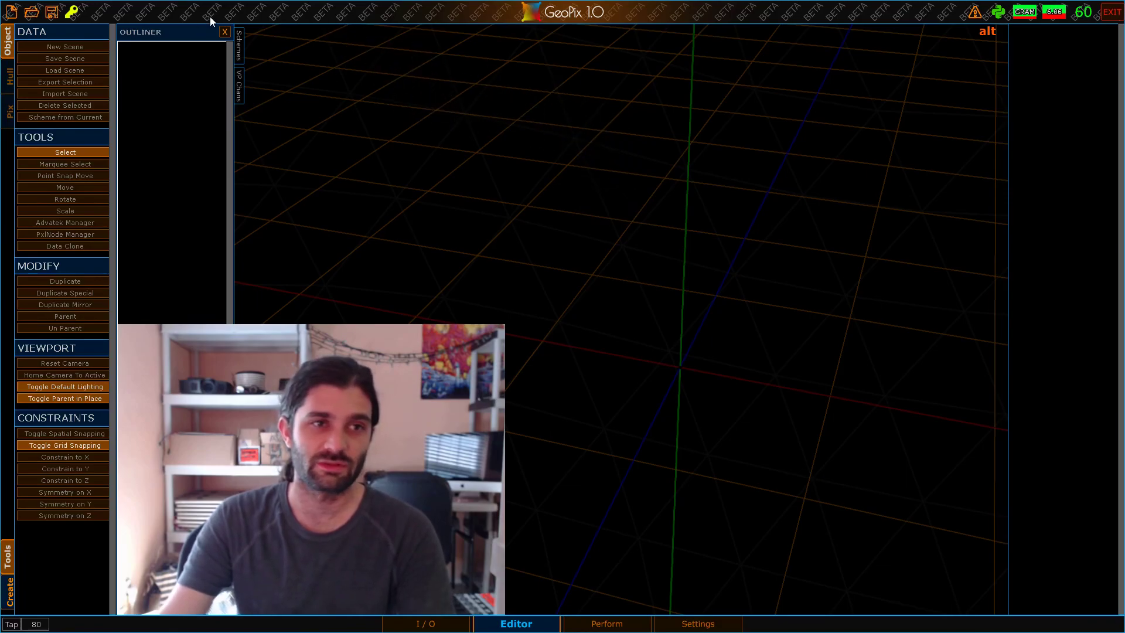
Import character.obj from the GeoPix EXAMPLES folder as a geometry object
key(Tab)
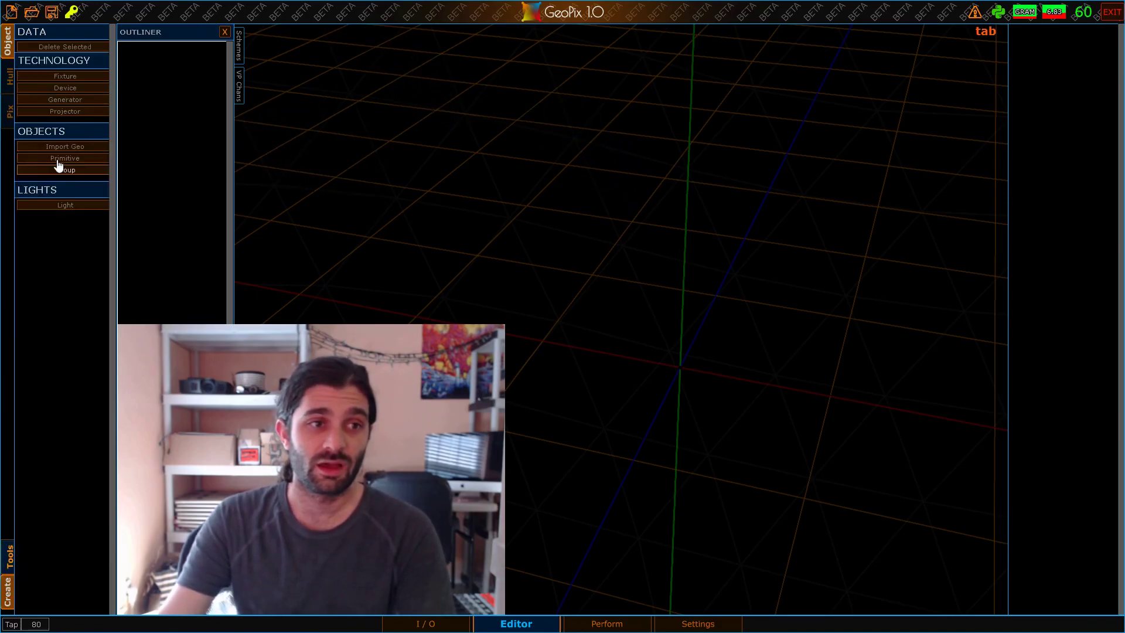
click(60, 149)
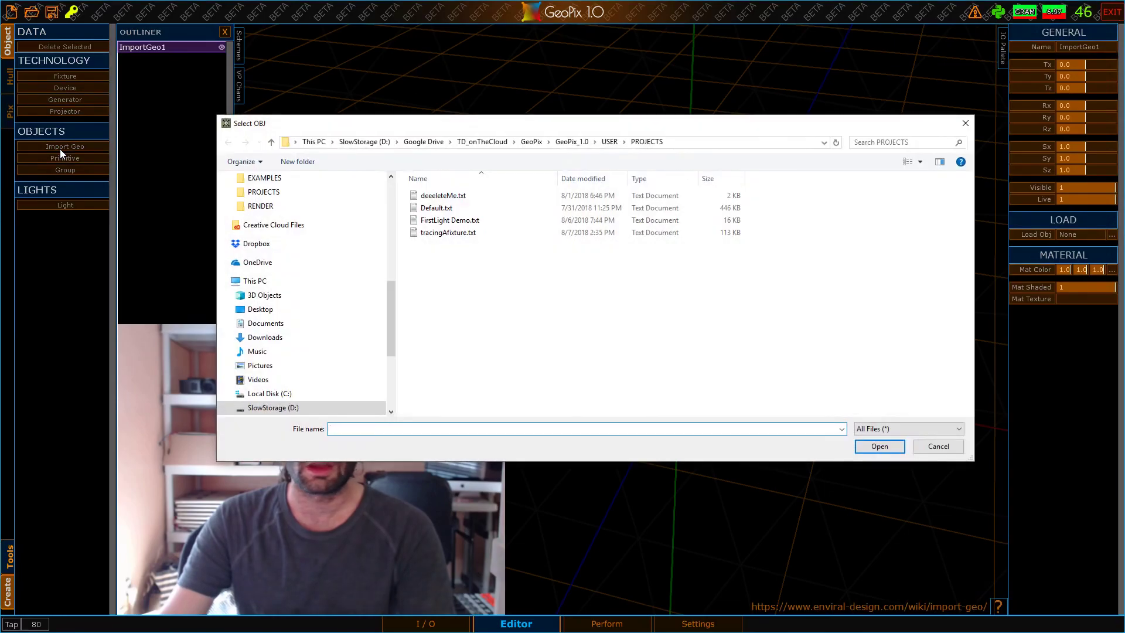
click(564, 143)
double_click(433, 383)
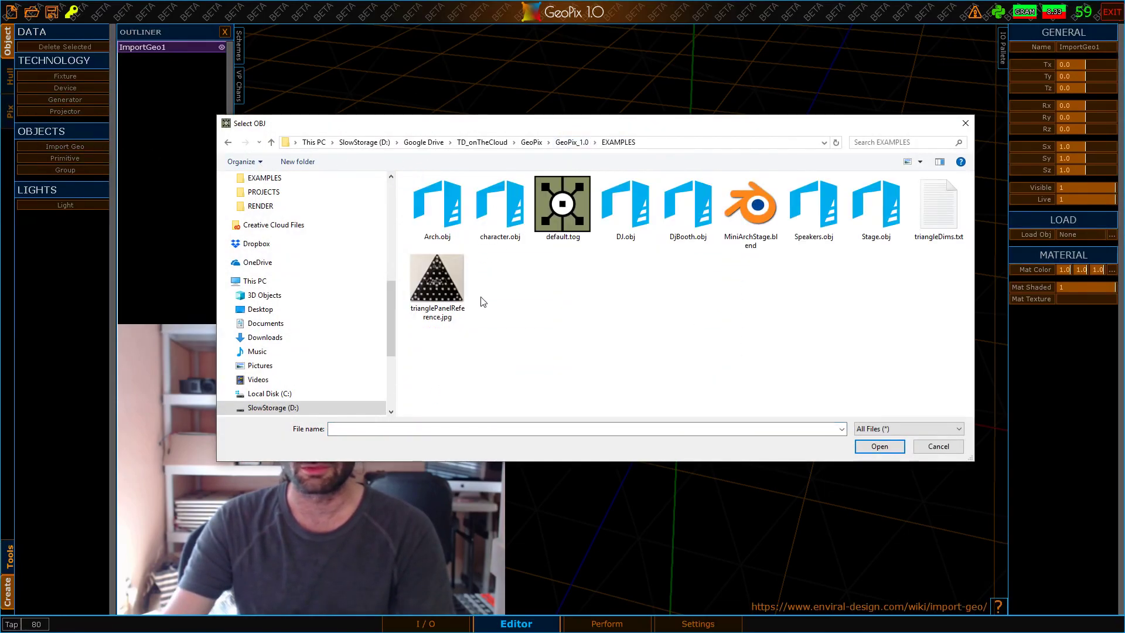
click(493, 215)
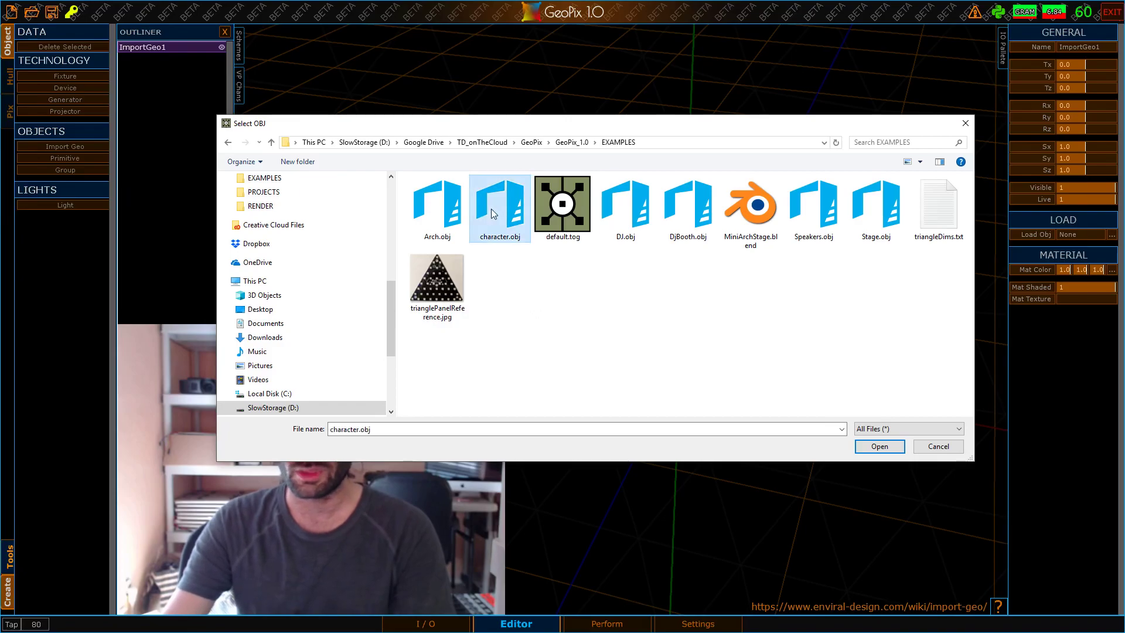
click(880, 447)
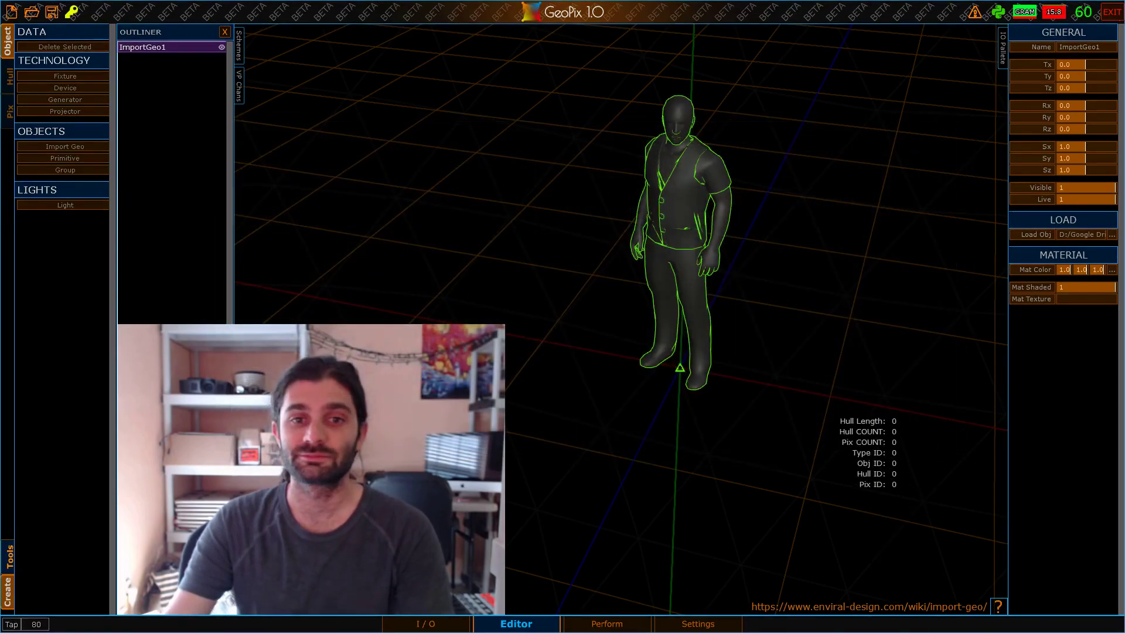
Move the imported character back from the origin along the Z axis to about -106
alt+drag(710, 262, 735, 191)
alt+middle_drag(736, 191, 728, 188)
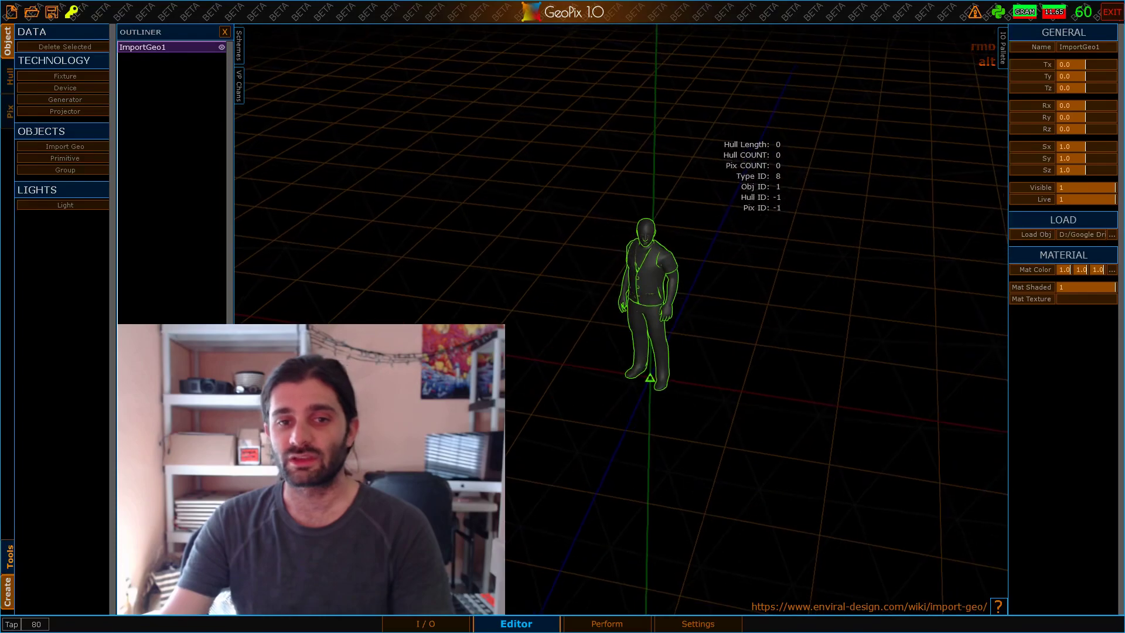
alt+right_drag(728, 188, 706, 215)
alt+drag(705, 216, 792, 404)
key(g)
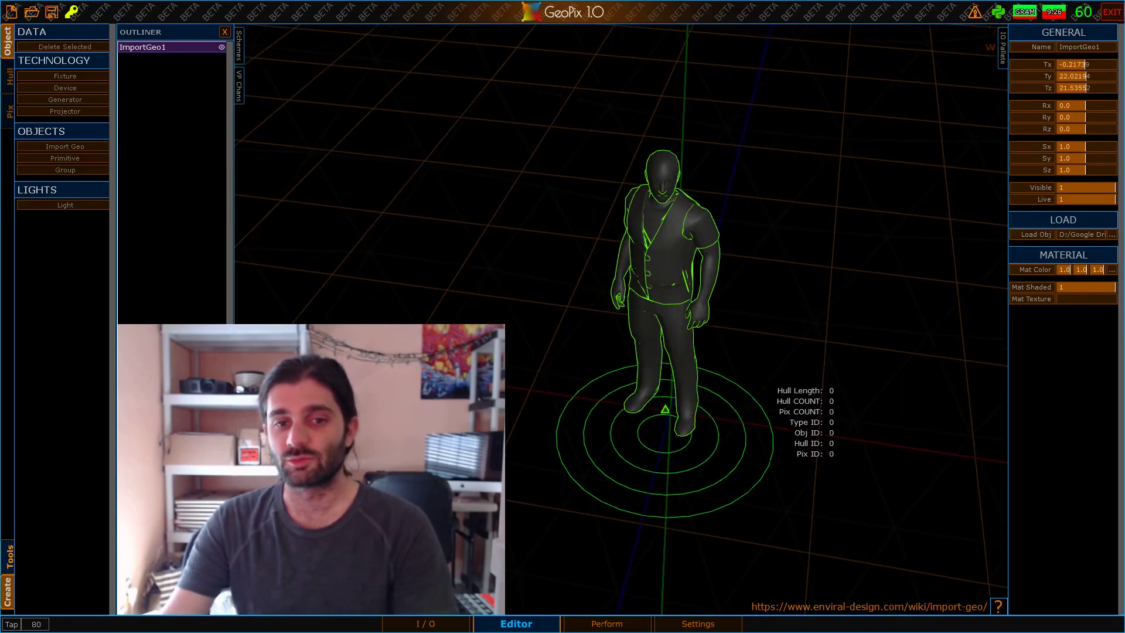
key(z)
click(813, 334)
alt+drag(698, 482, 729, 405)
alt+right_drag(730, 260, 744, 354)
alt+drag(743, 354, 753, 343)
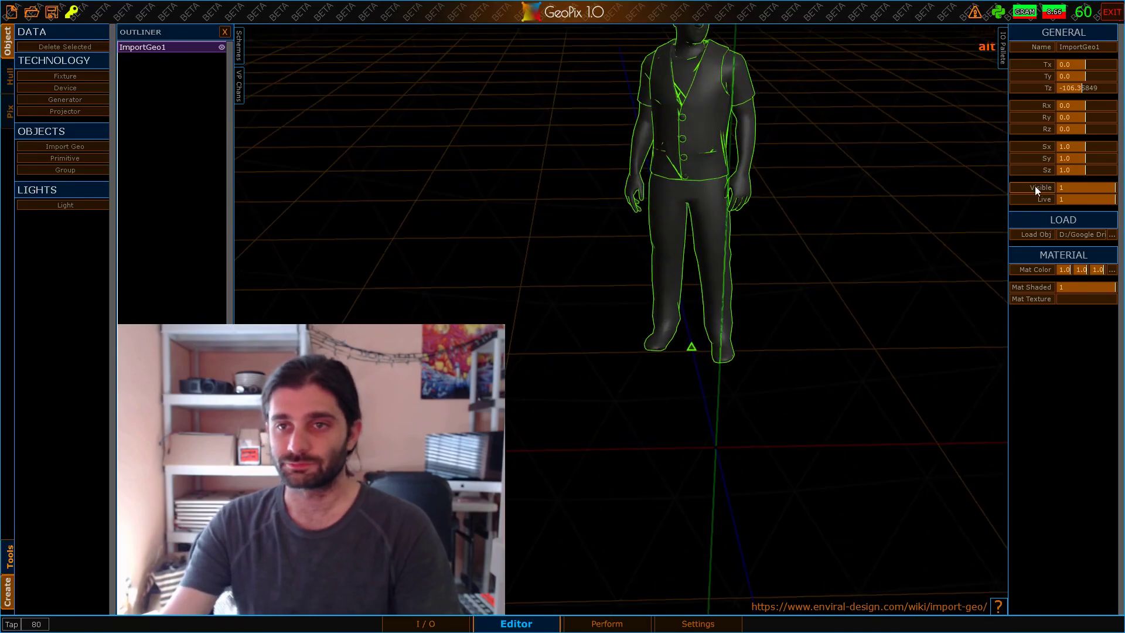
Add a primitive at the origin, set its type to Plane and leave it selected
alt+right_drag(682, 184, 857, 152)
alt+drag(857, 152, 893, 160)
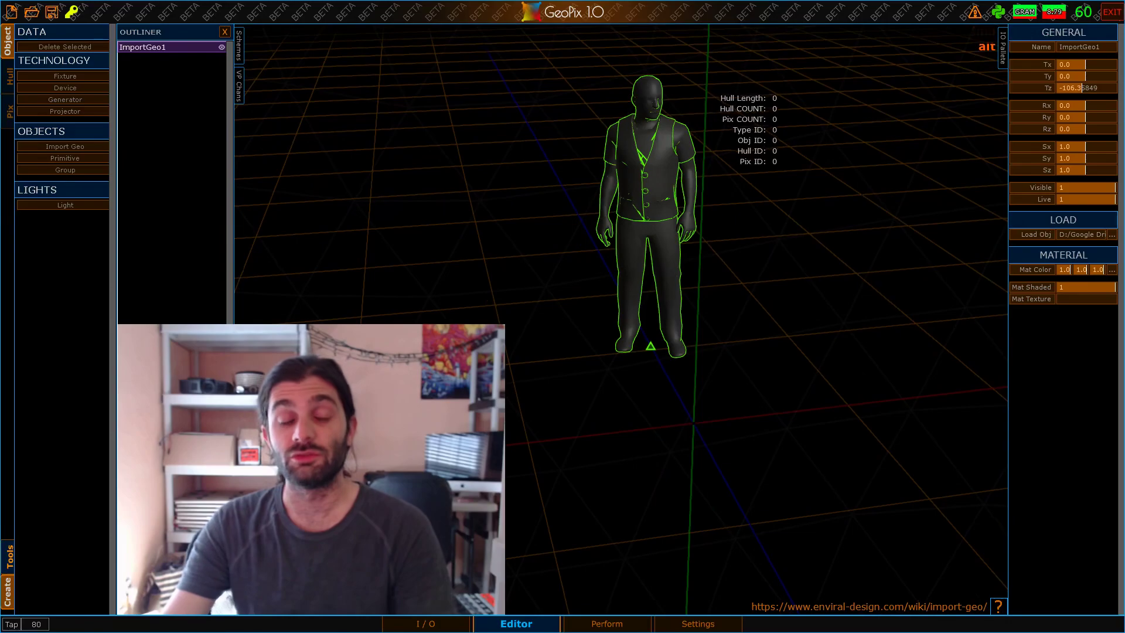
alt+drag(782, 164, 768, 167)
alt+middle_drag(767, 167, 784, 207)
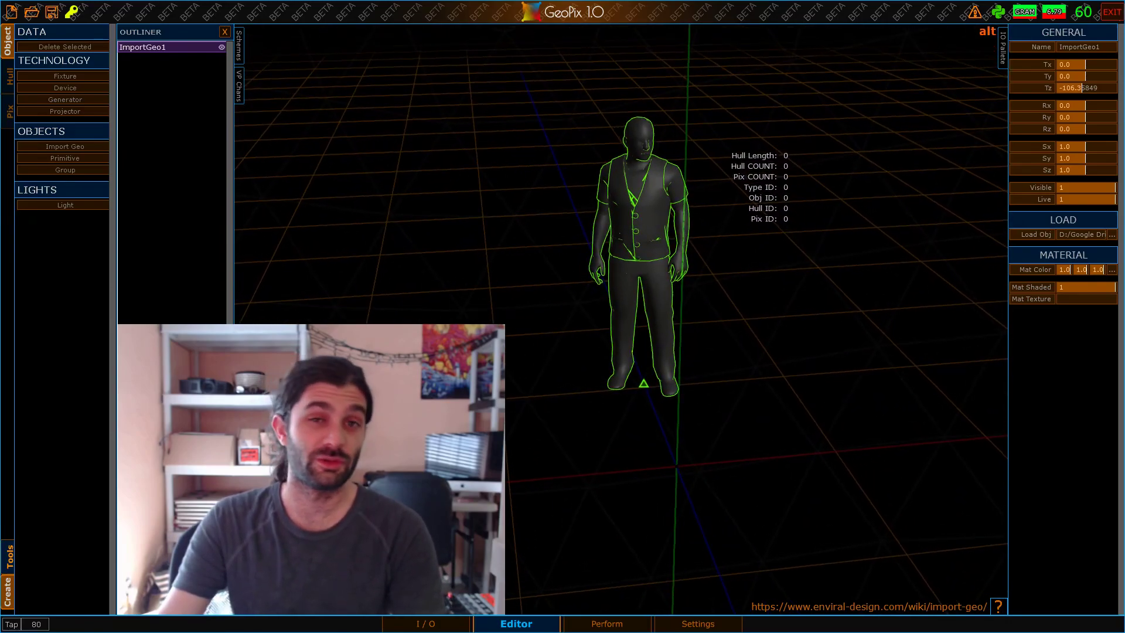
click(82, 159)
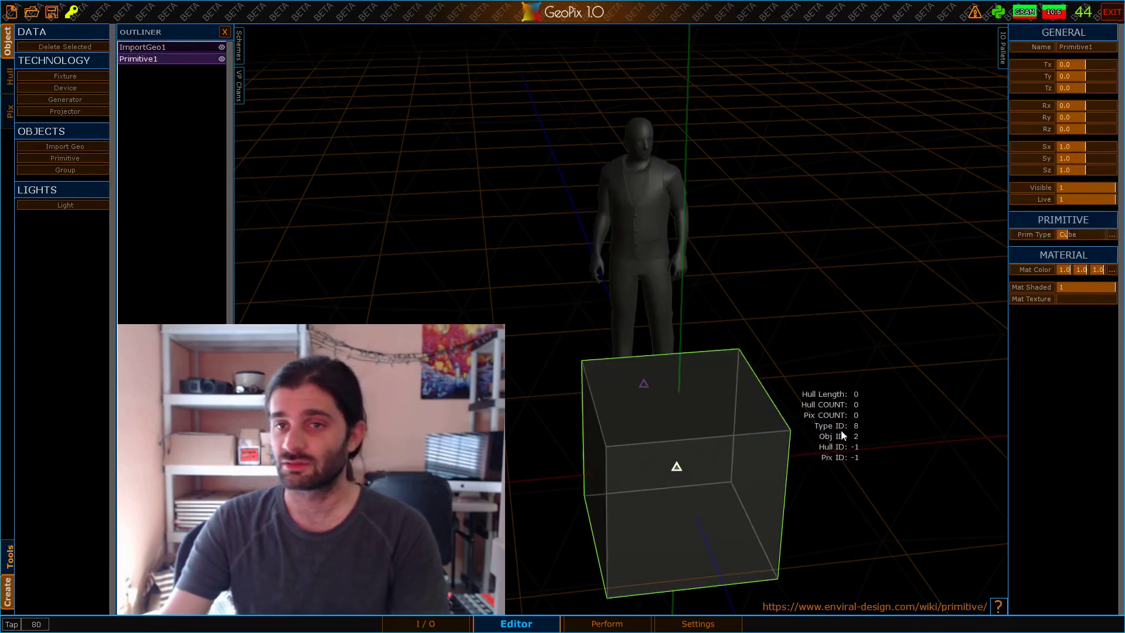
click(1110, 235)
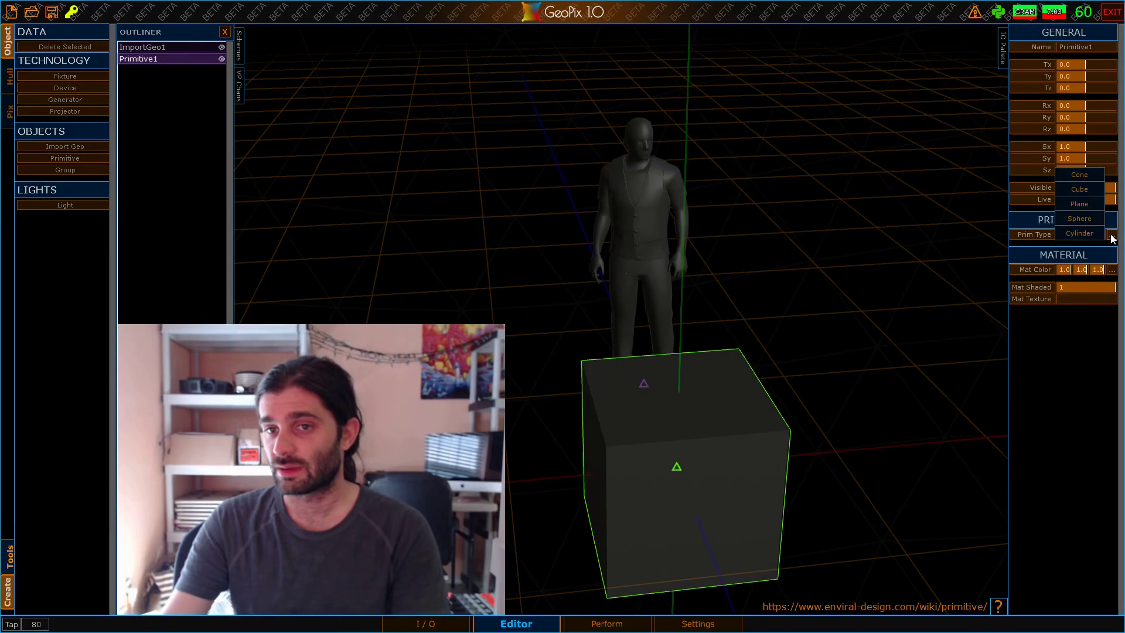
click(1079, 204)
alt+drag(730, 240, 678, 345)
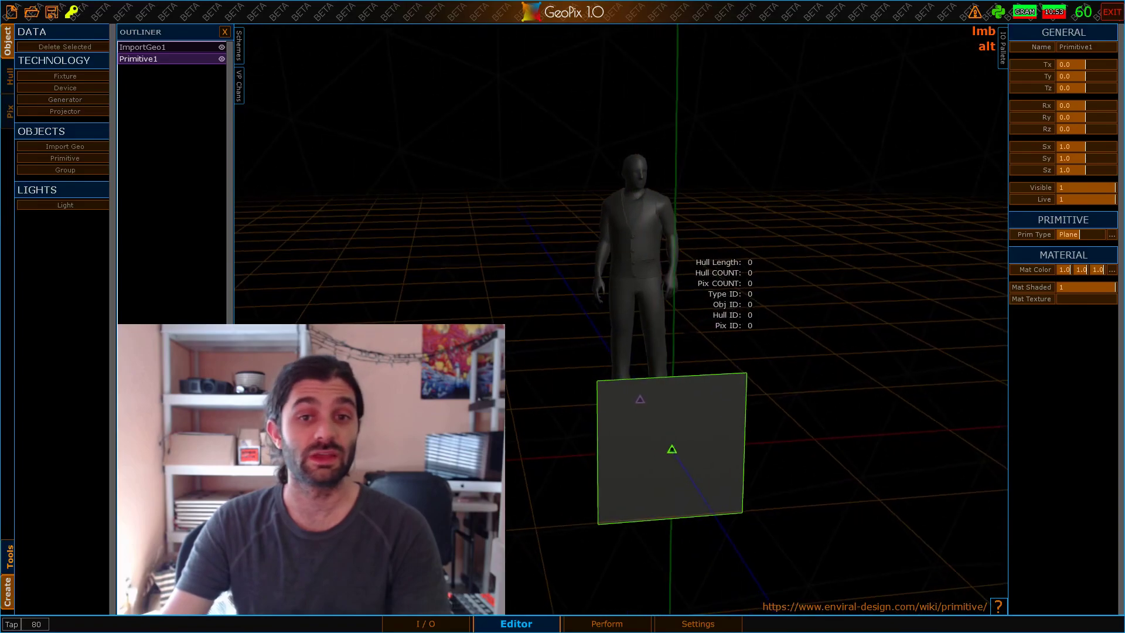
click(677, 346)
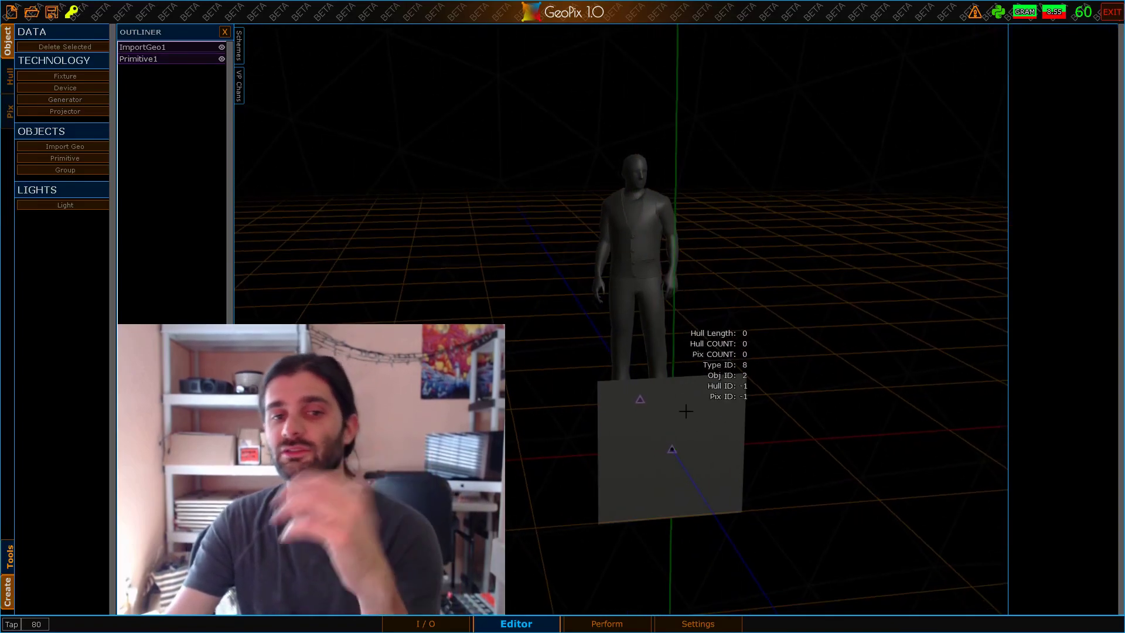
click(671, 447)
alt+drag(645, 410, 808, 592)
alt+drag(808, 512, 708, 404)
alt+right_drag(708, 405, 710, 261)
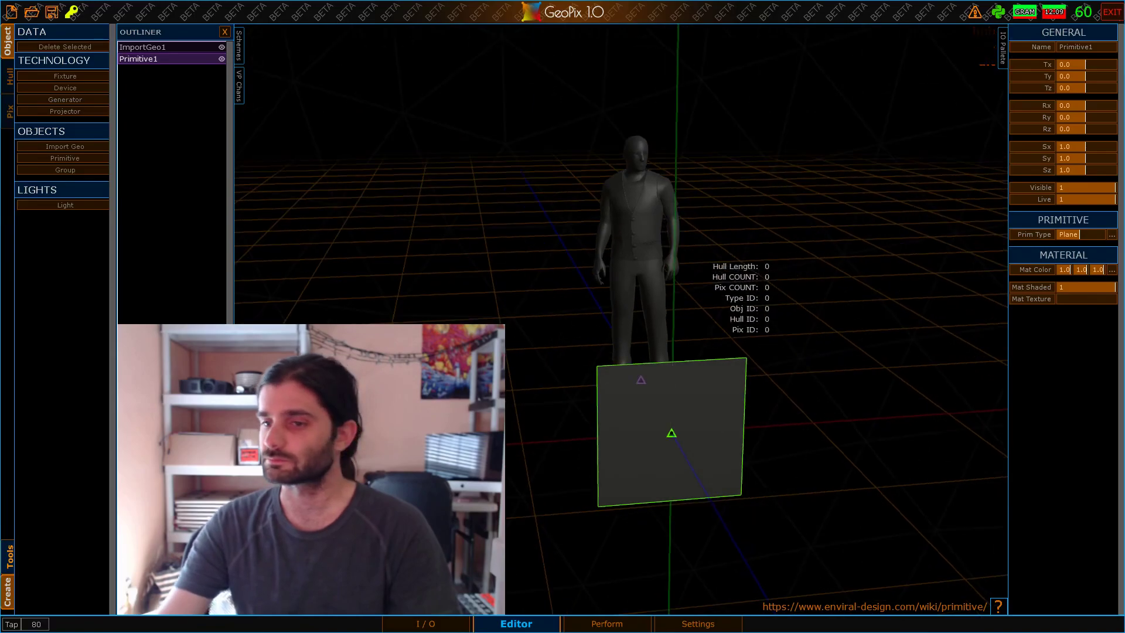
Open trianglePanelReference.jpg from the EXAMPLES folder to examine the LED layout, and put the file browser away
drag(1124, 433, 507, 202)
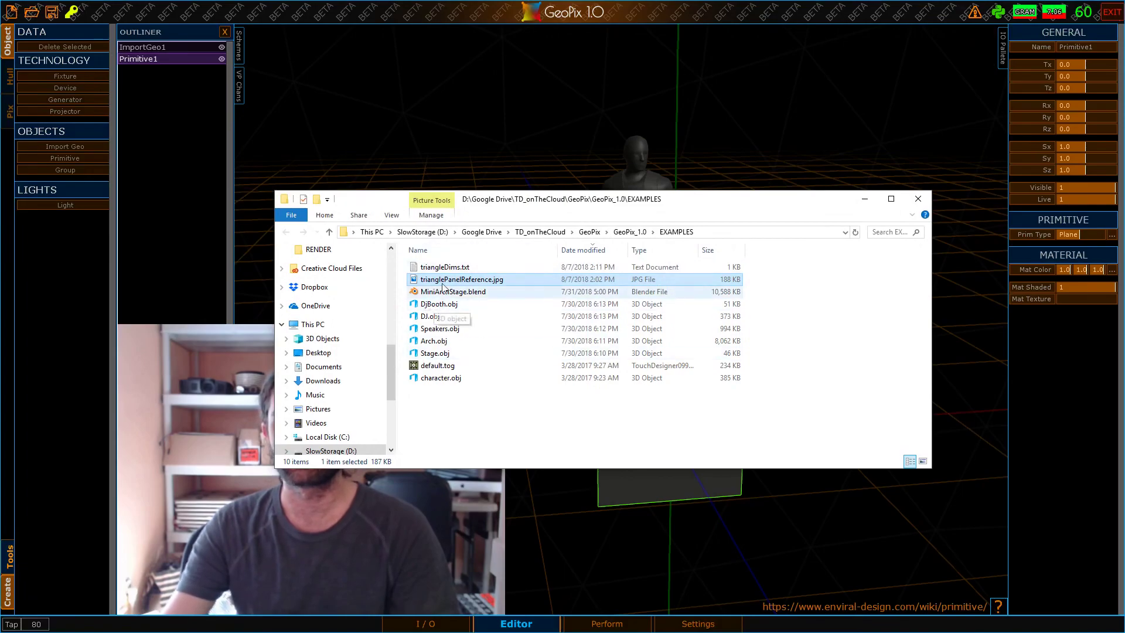
double_click(480, 282)
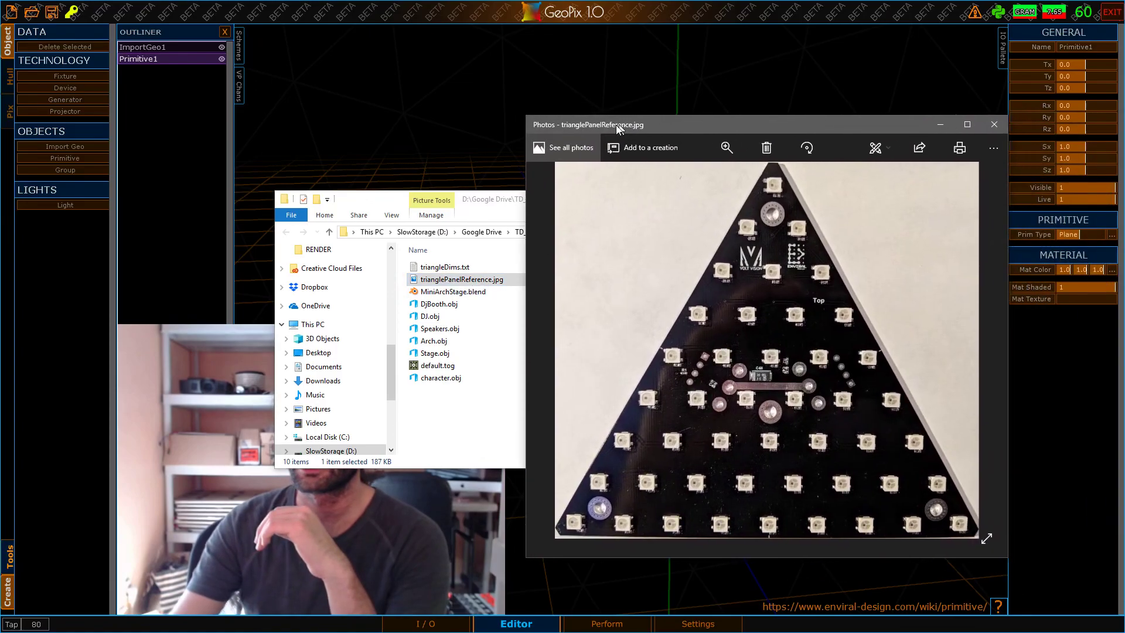
drag(616, 125, 606, 156)
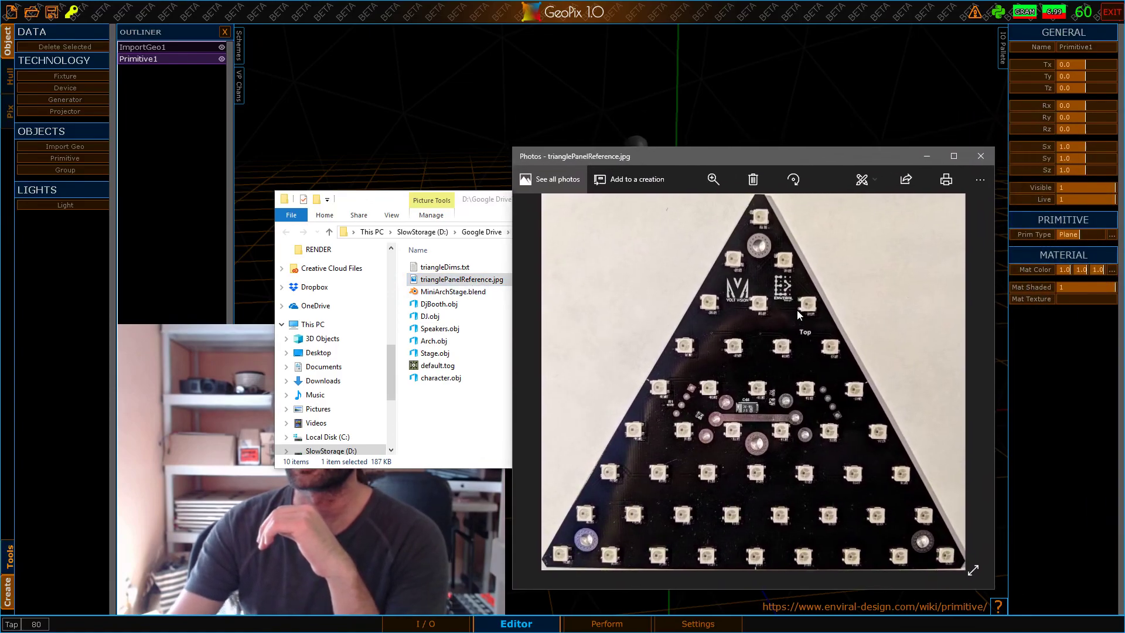
drag(488, 197, 424, 205)
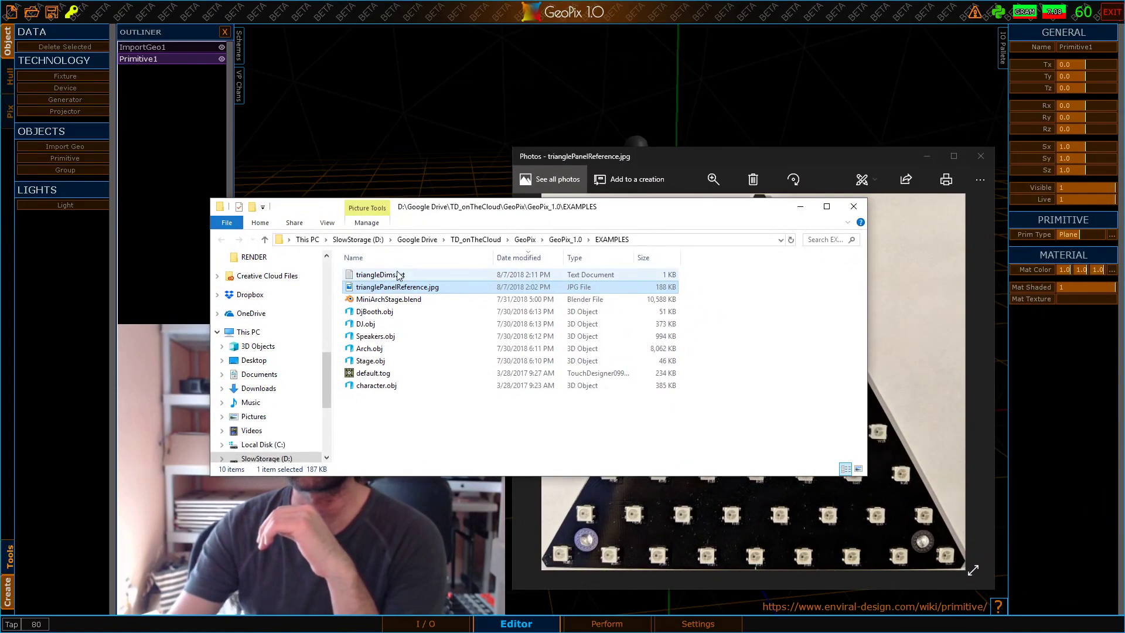
click(800, 206)
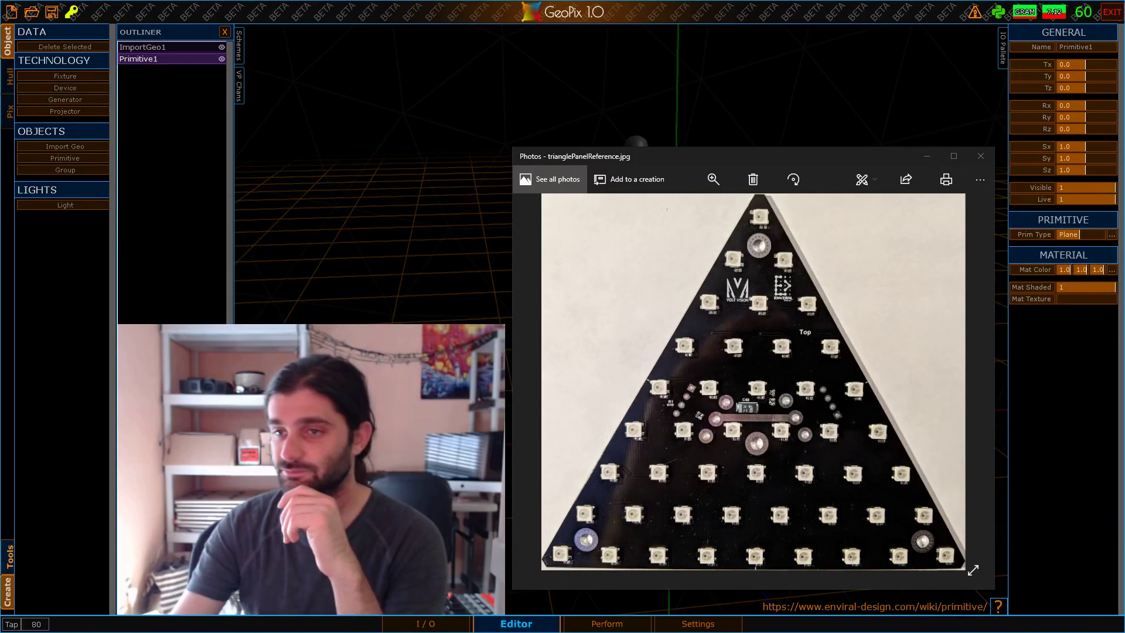
Read the triangle panel's width and height in centimetres and metres in triangleDims.txt, and move the notes off the screen
drag(1124, 23, 462, 52)
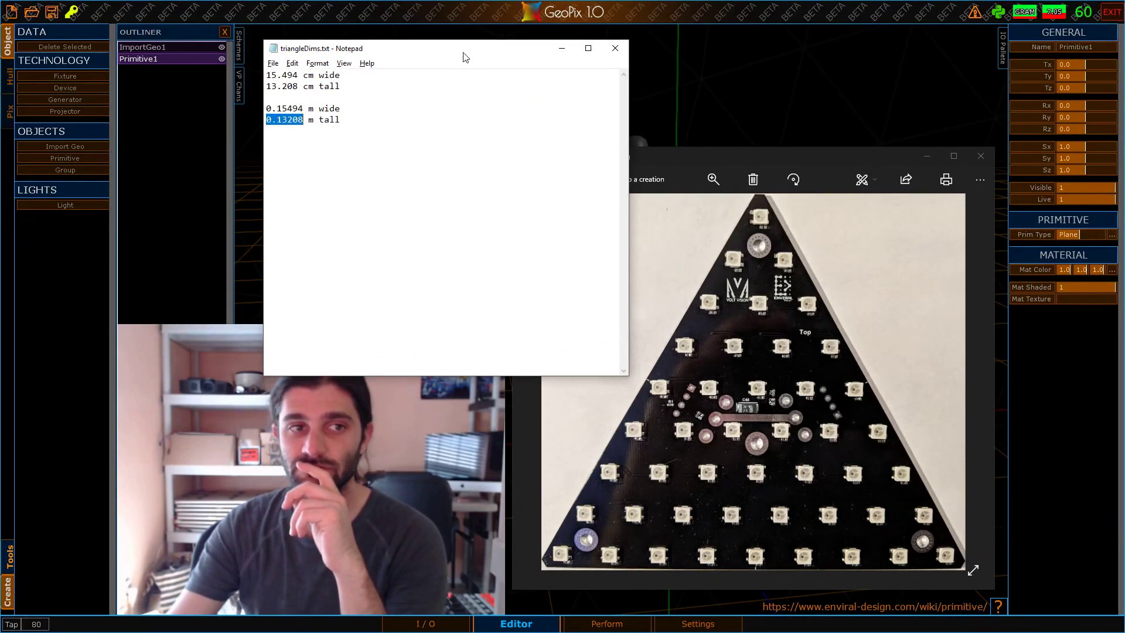
drag(349, 53, 332, 49)
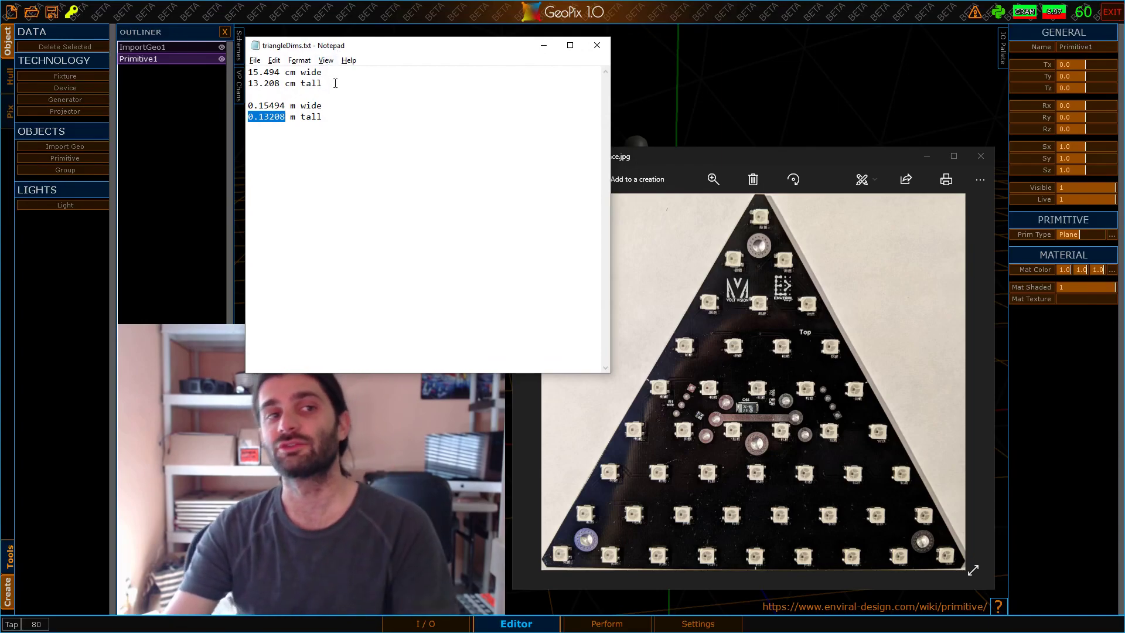
drag(304, 83, 193, 61)
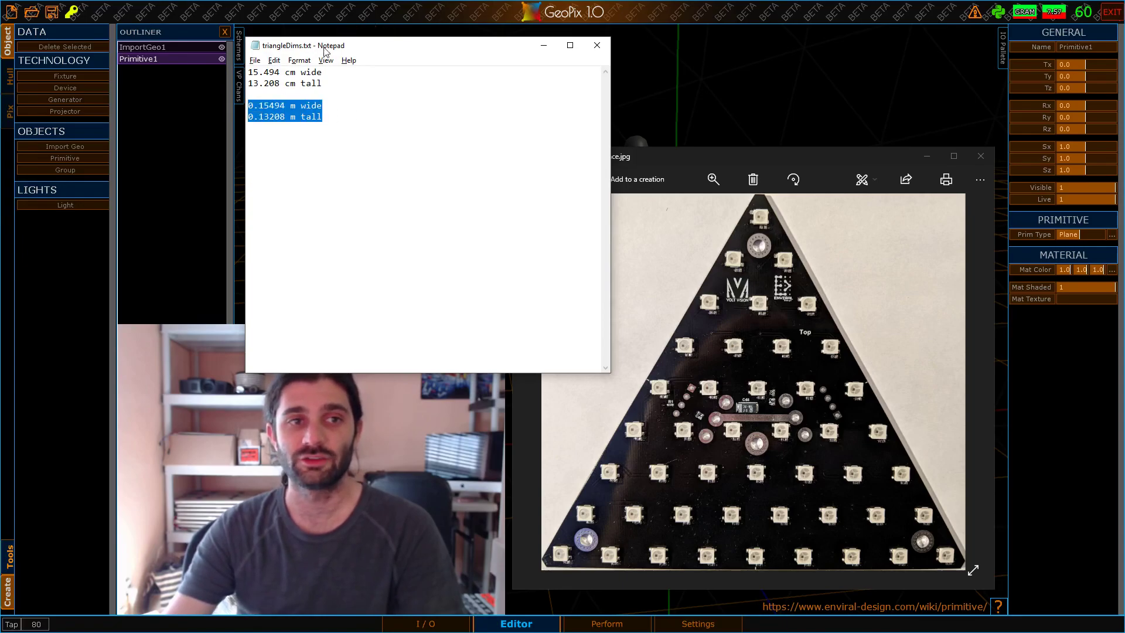
drag(324, 48, 1124, 100)
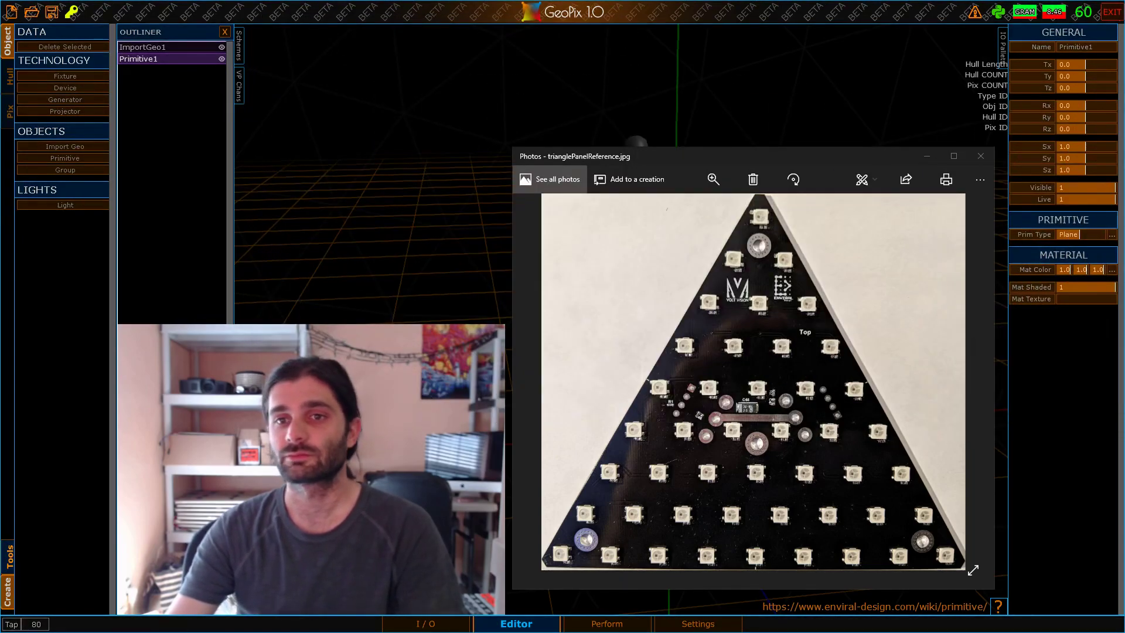
Move the reference photo window off the screen to uncover the plane in the scene
drag(857, 153, 1124, 175)
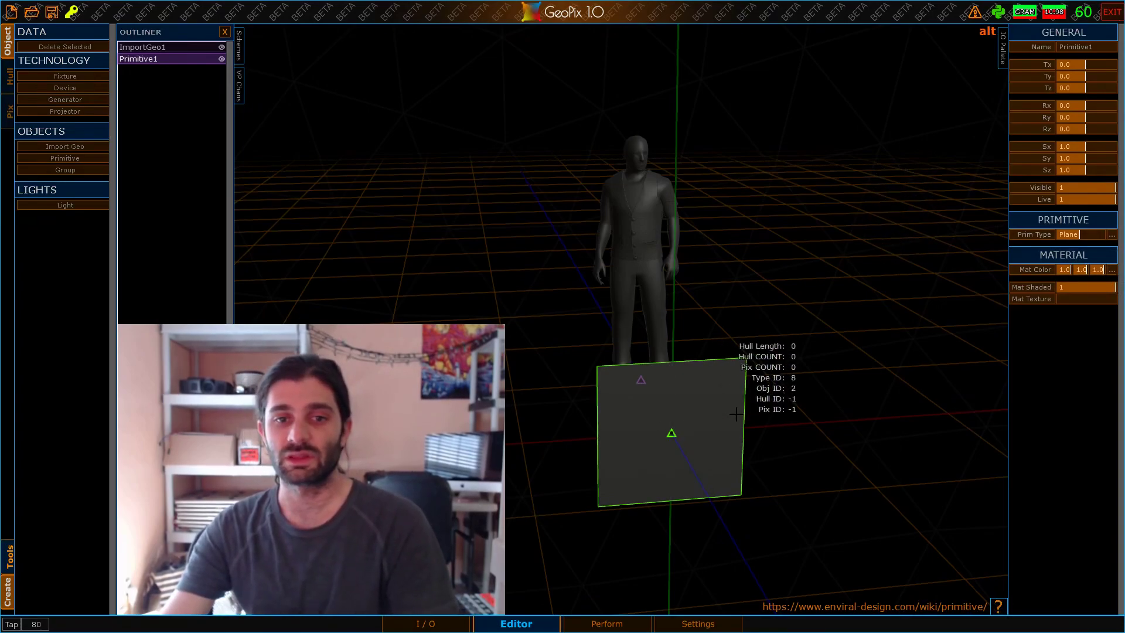
alt+drag(736, 413, 702, 384)
alt+right_drag(703, 384, 740, 303)
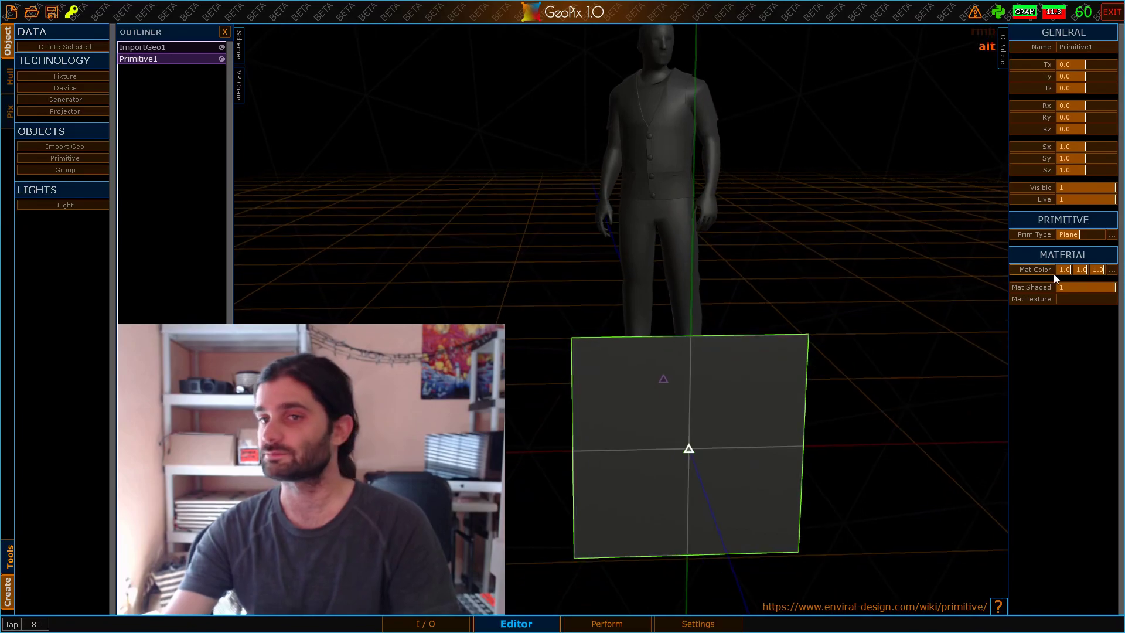
Scale the plane to the metre dimensions in triangleDims.txt: 0.15494 in X and 0.13208 in Y
key(alt+Tab)
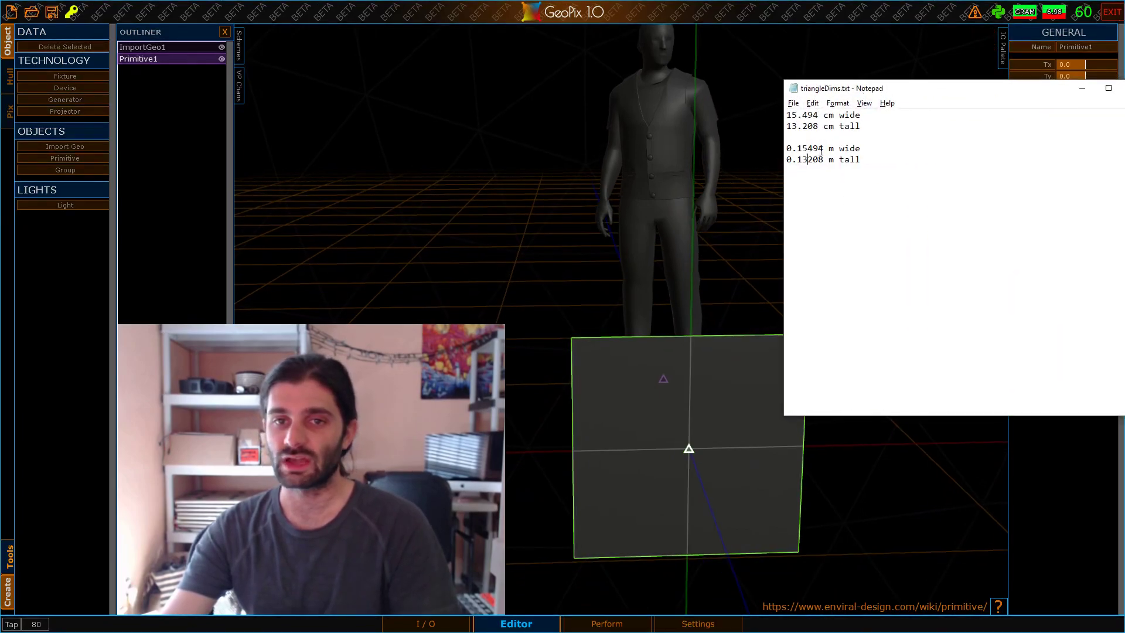
key(alt+Tab)
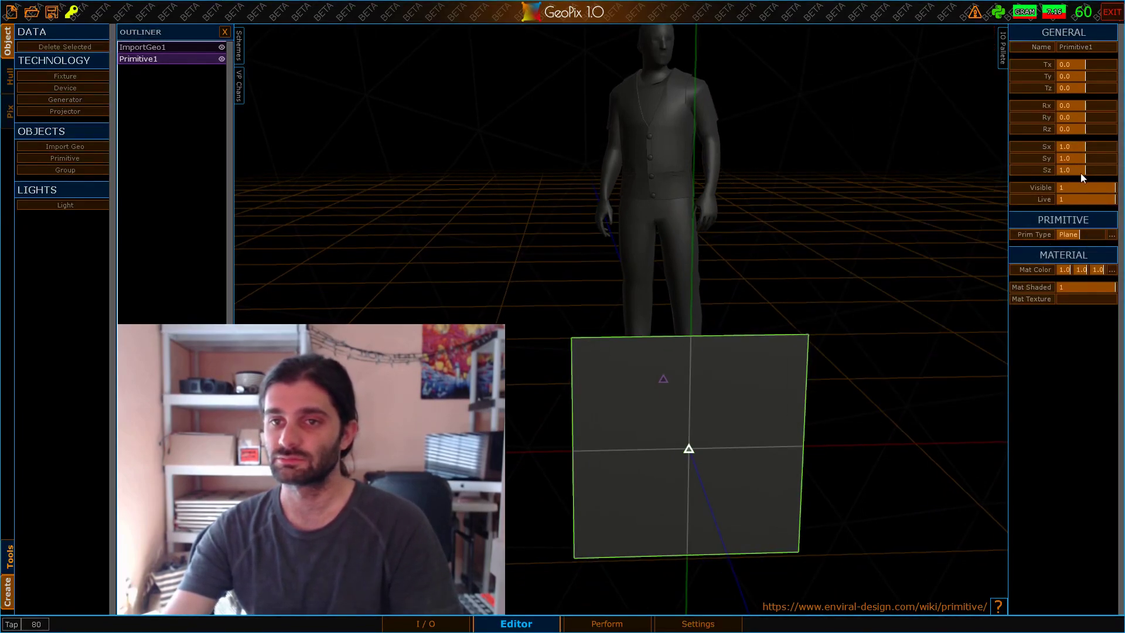
text(0.15494)
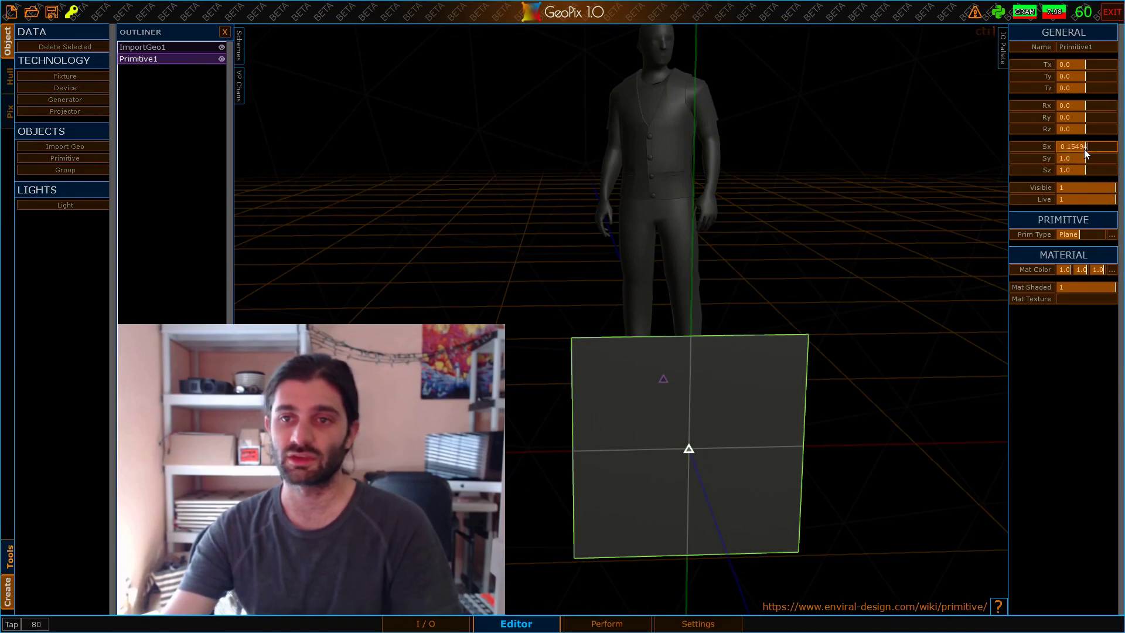
key(Return)
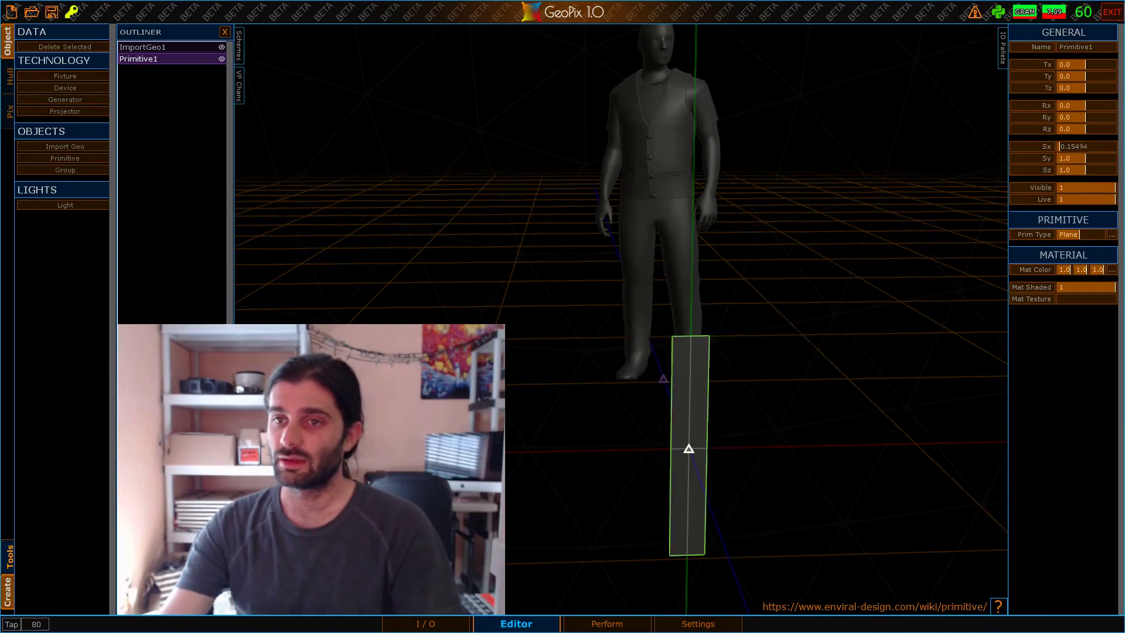
key(alt+Tab)
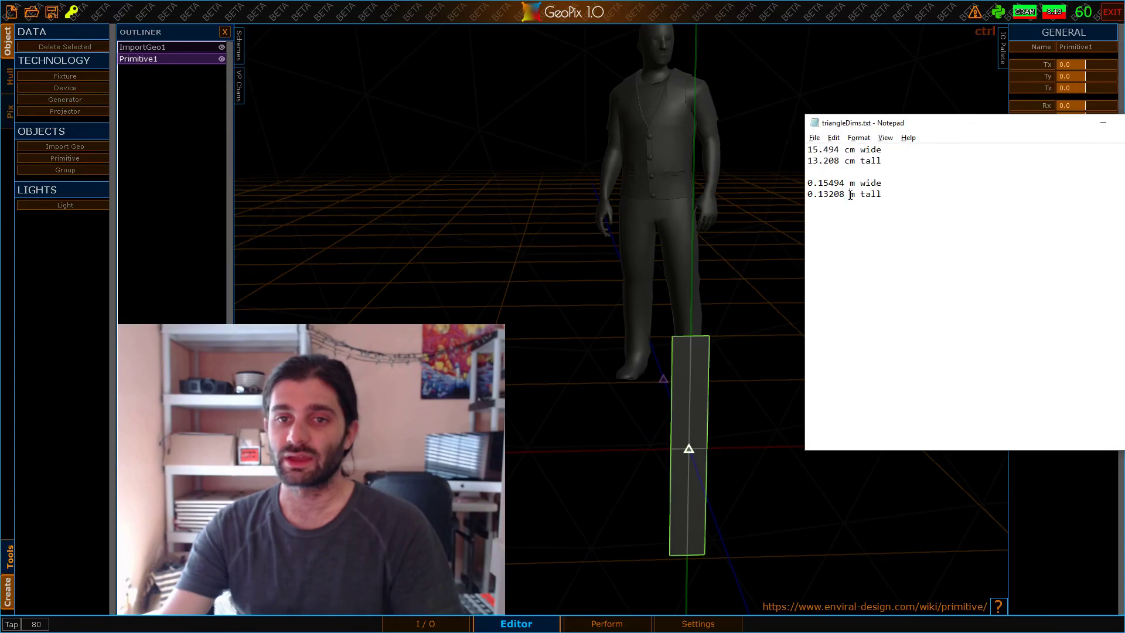
key(alt+Tab)
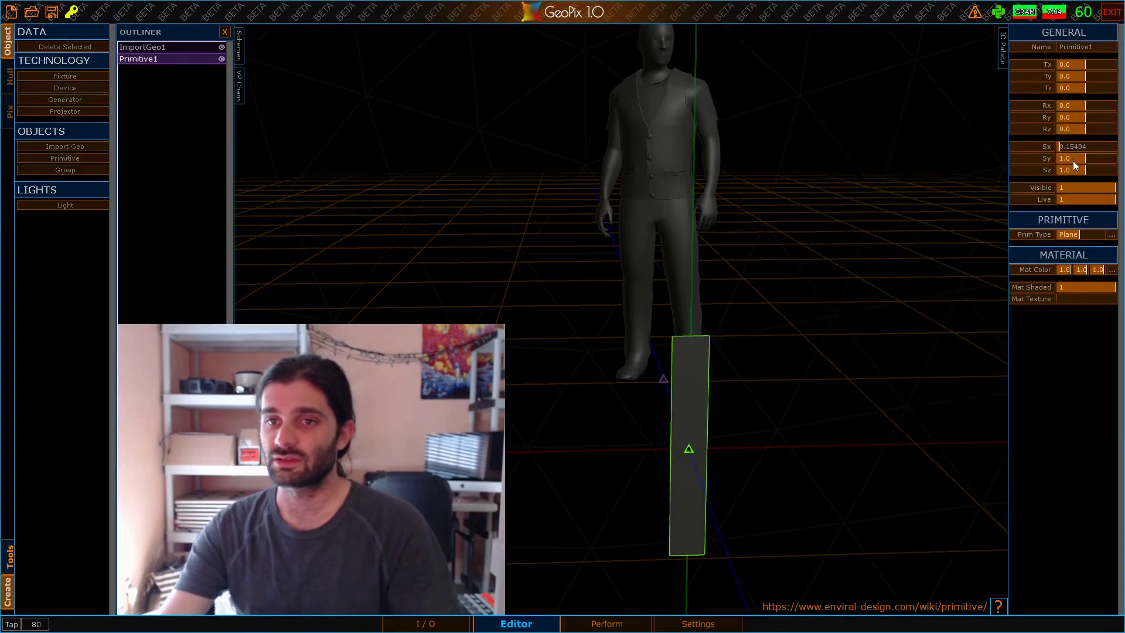
text(0.13208)
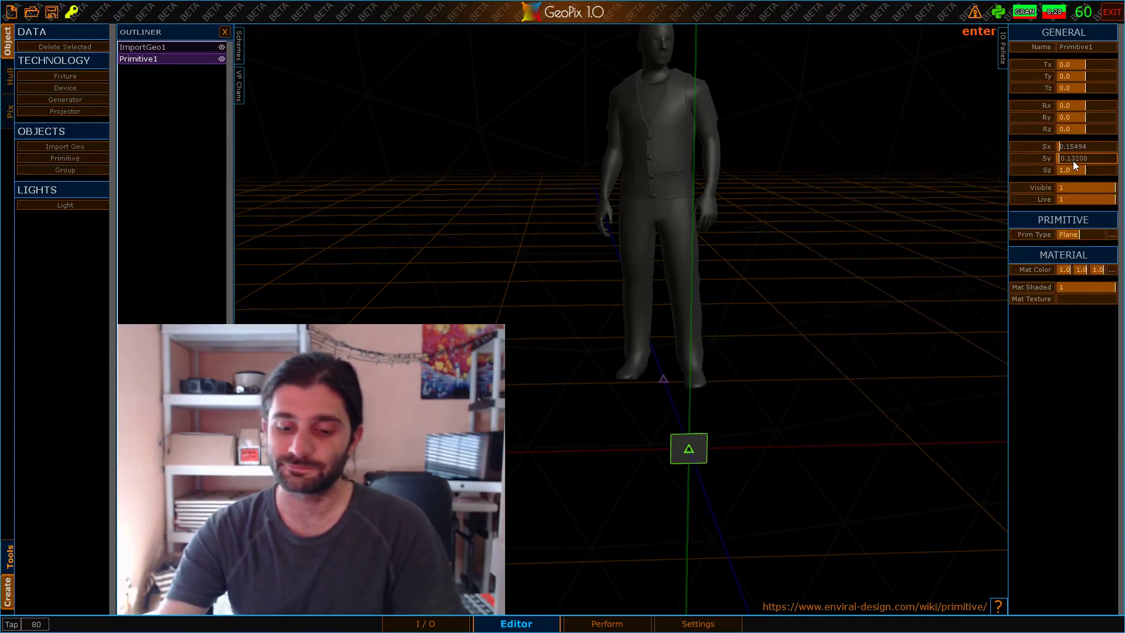
alt+drag(688, 381, 729, 447)
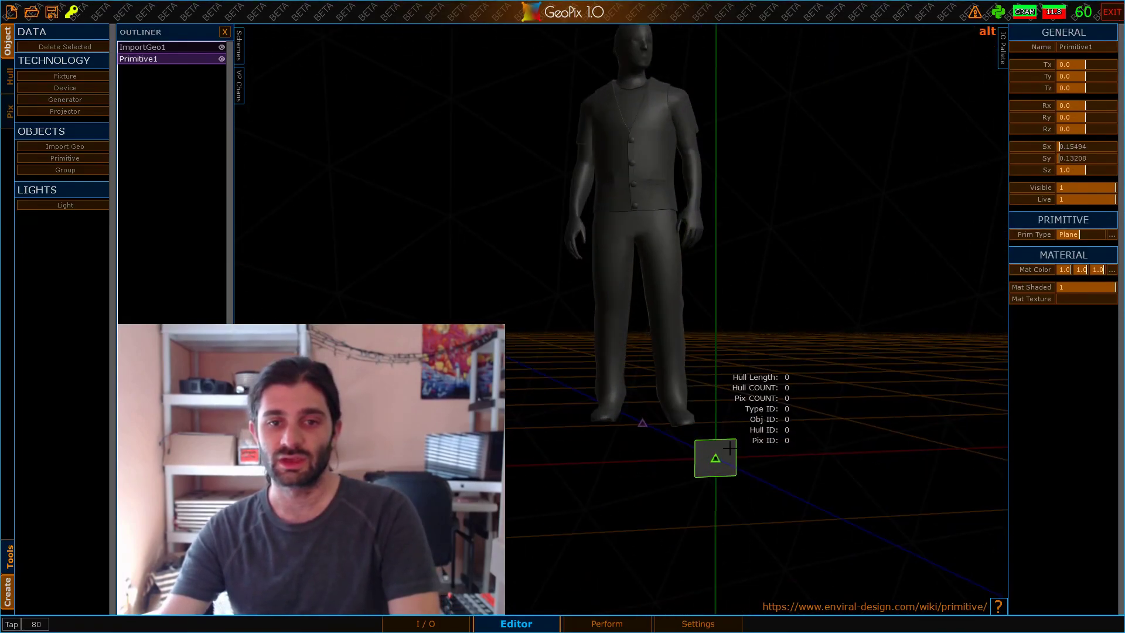
Move the plane up beside the human figure's hand to compare its size with the figure
alt+drag(737, 496, 739, 342)
key(g)
click(581, 273)
alt+drag(762, 237, 659, 209)
scroll(726, 236, up, 4)
key(g)
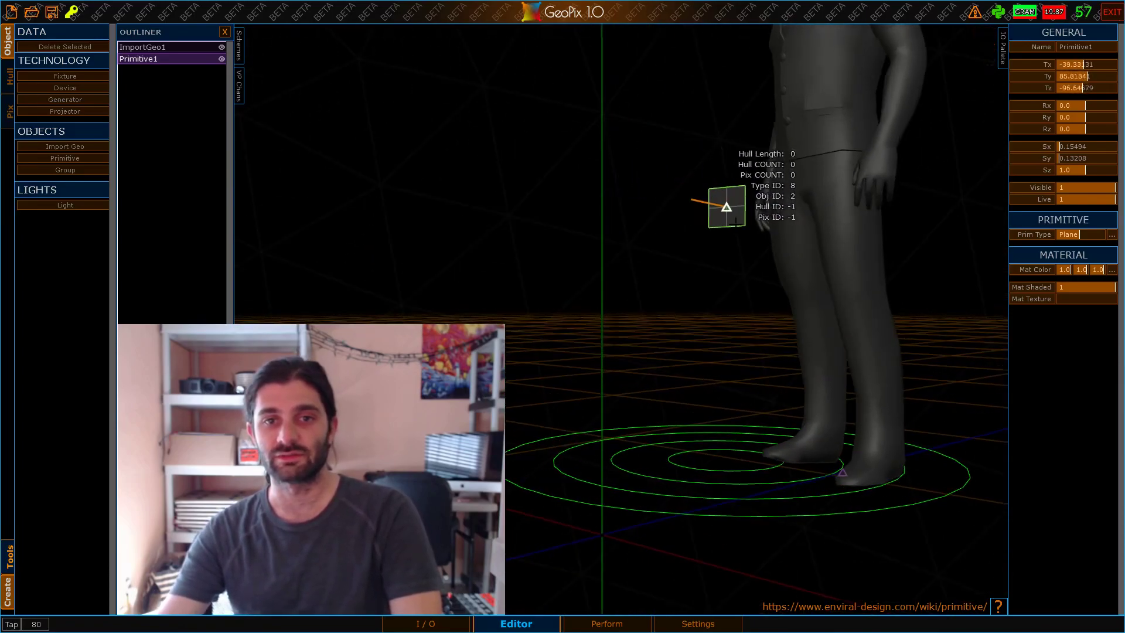
click(745, 233)
alt+drag(738, 208, 580, 256)
scroll(748, 225, down, 3)
alt+drag(748, 225, 799, 193)
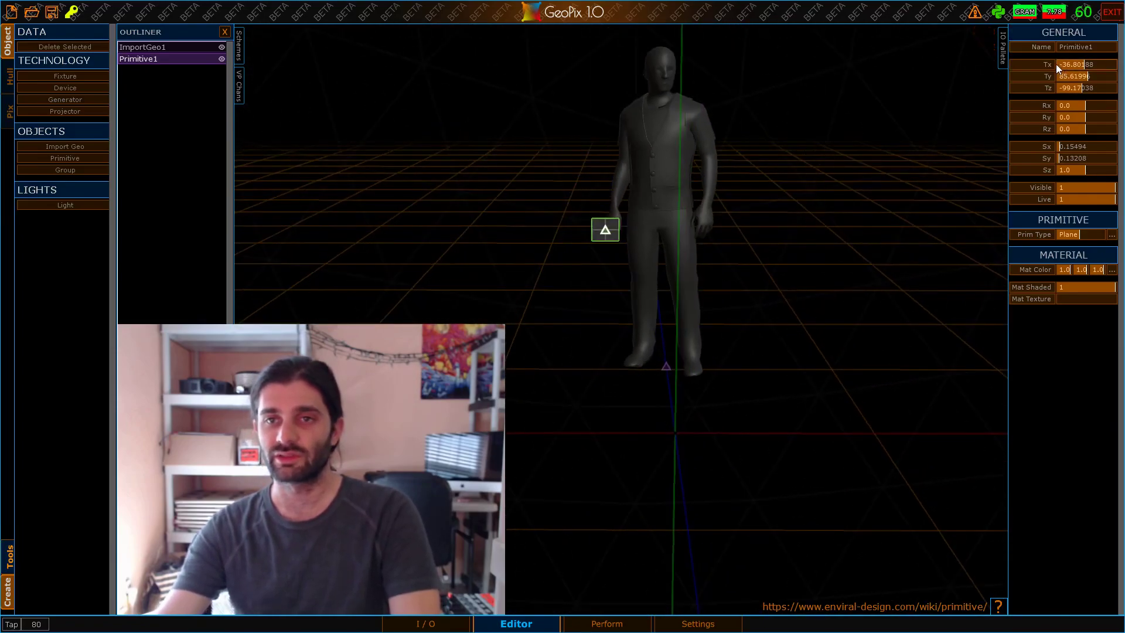
Reset the plane's X, Y and Z translation to 0 to return it to the origin
right_click(1053, 64)
right_click(1050, 75)
right_click(1047, 88)
alt+drag(732, 225, 717, 149)
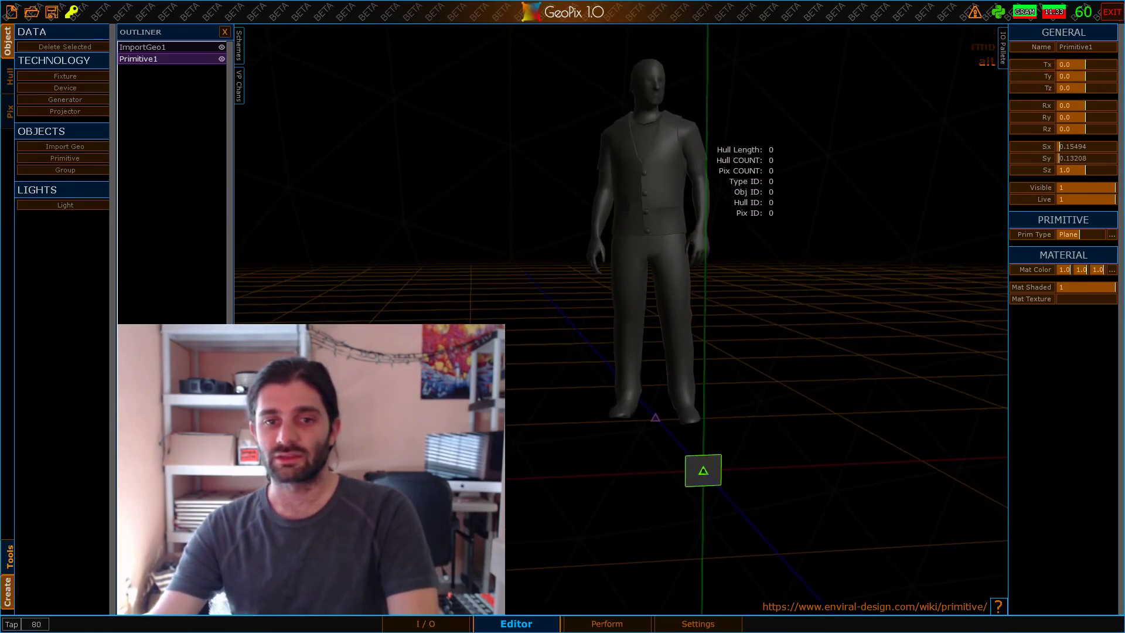
alt+drag(816, 354, 811, 203)
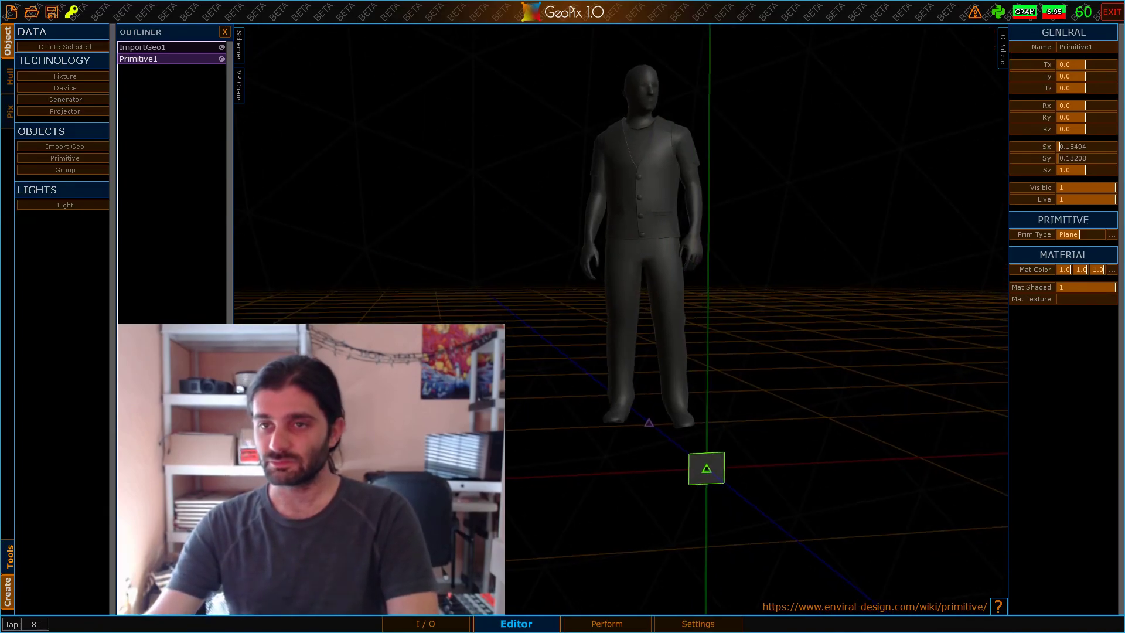
mouse_move(1124, 169)
mouse_down()
mouse_move(612, 111)
mouse_move(651, 115)
mouse_move(649, 138)
mouse_move(1124, 152)
mouse_up()
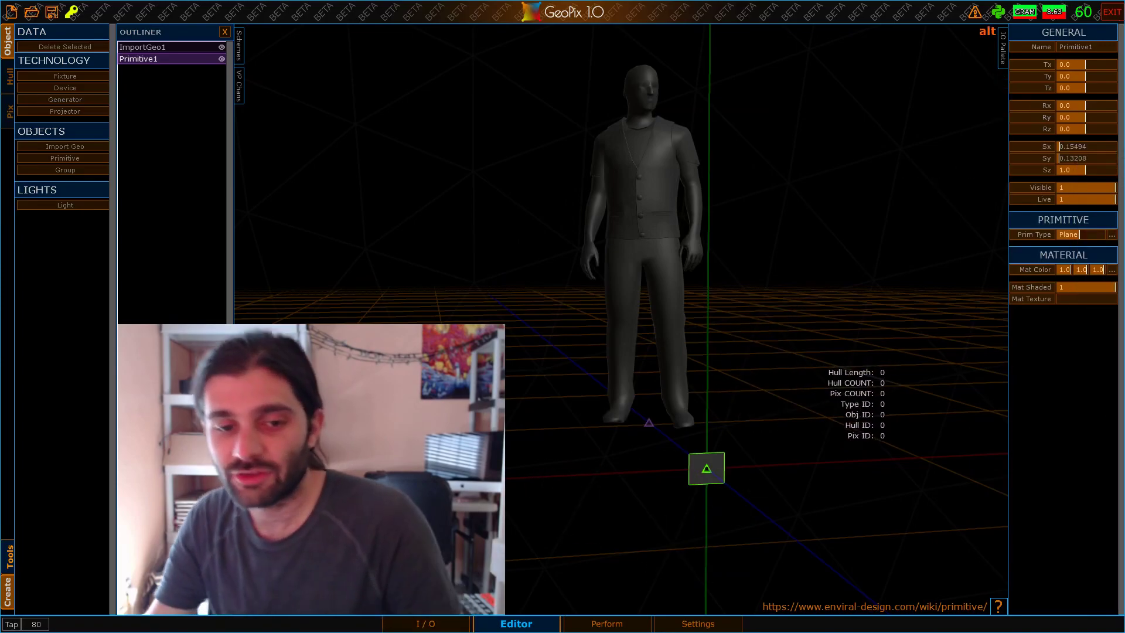
alt+right_drag(820, 366, 843, 351)
Open the I/O node graph containing the DefaultRamp node
click(417, 624)
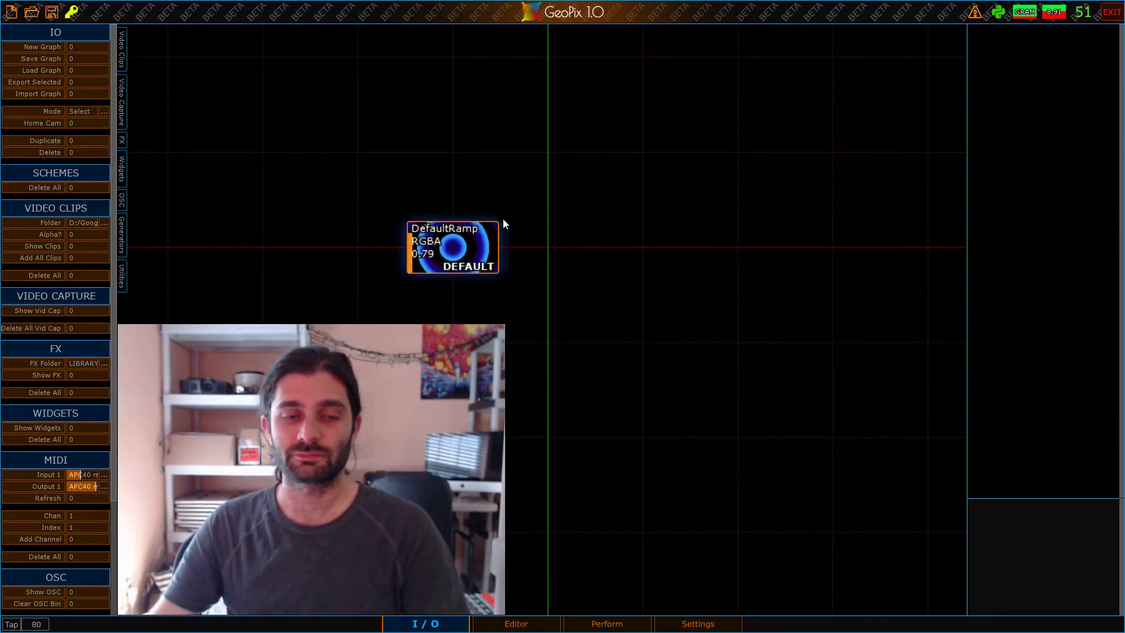
middle_drag(503, 220, 522, 201)
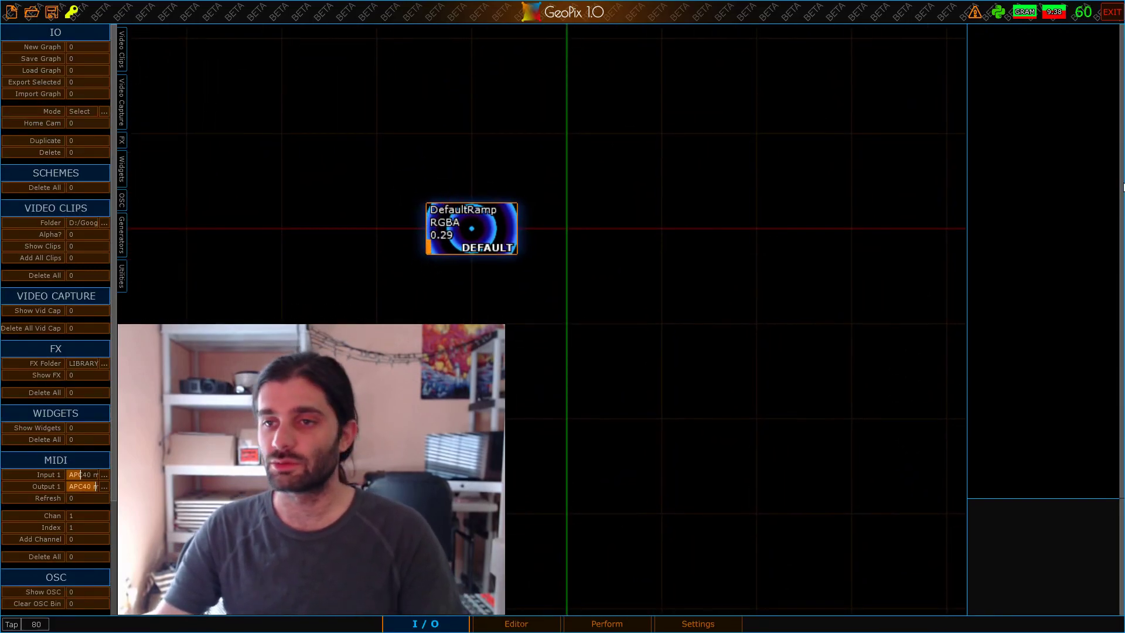
drag(1124, 138, 624, 180)
key(alt+Tab)
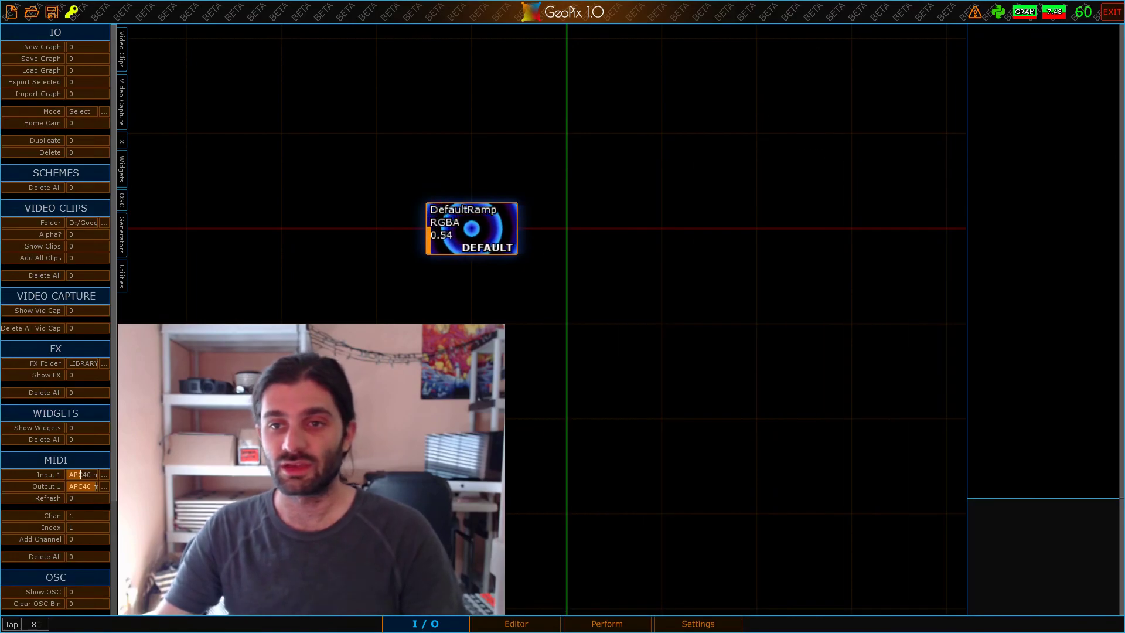
Look over the clips available in the video clips folder and put the list away
click(104, 223)
click(938, 447)
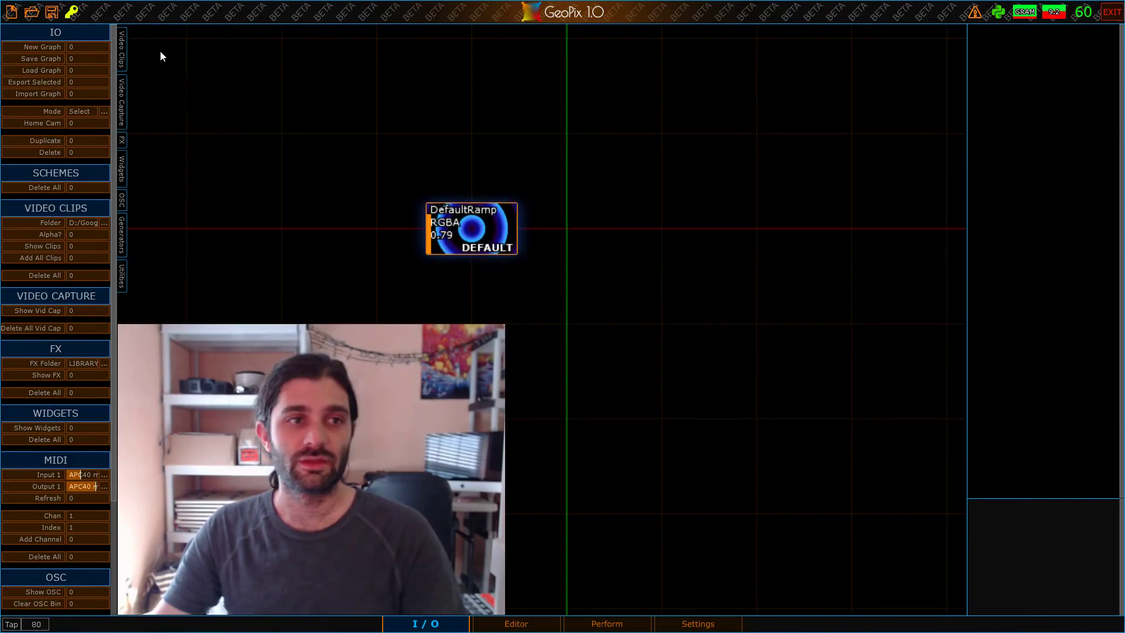
click(122, 51)
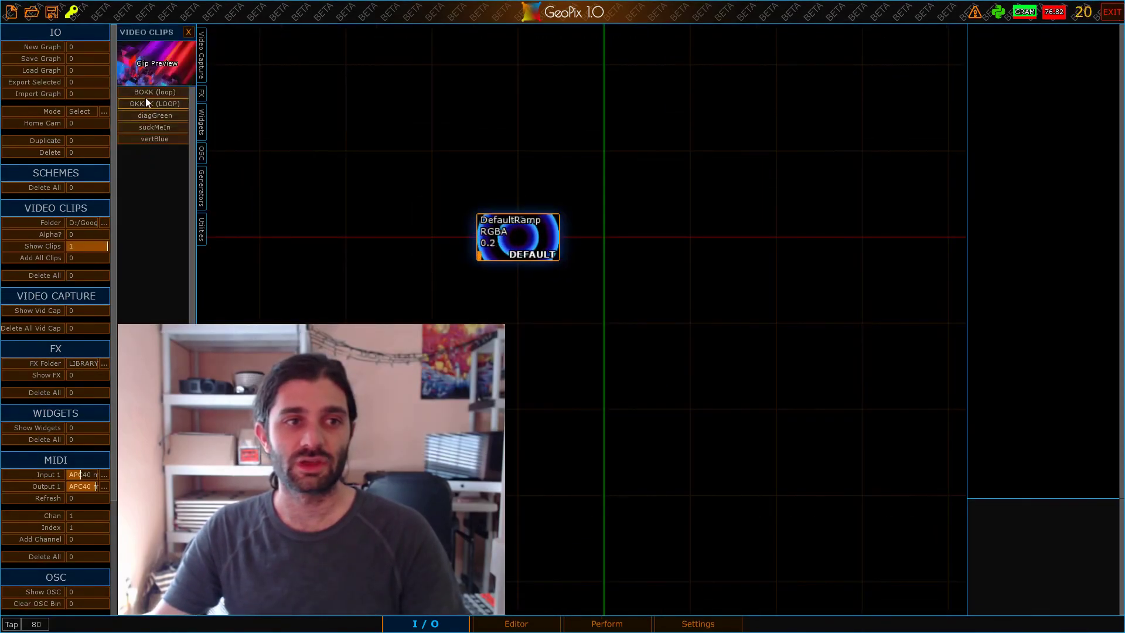
click(187, 32)
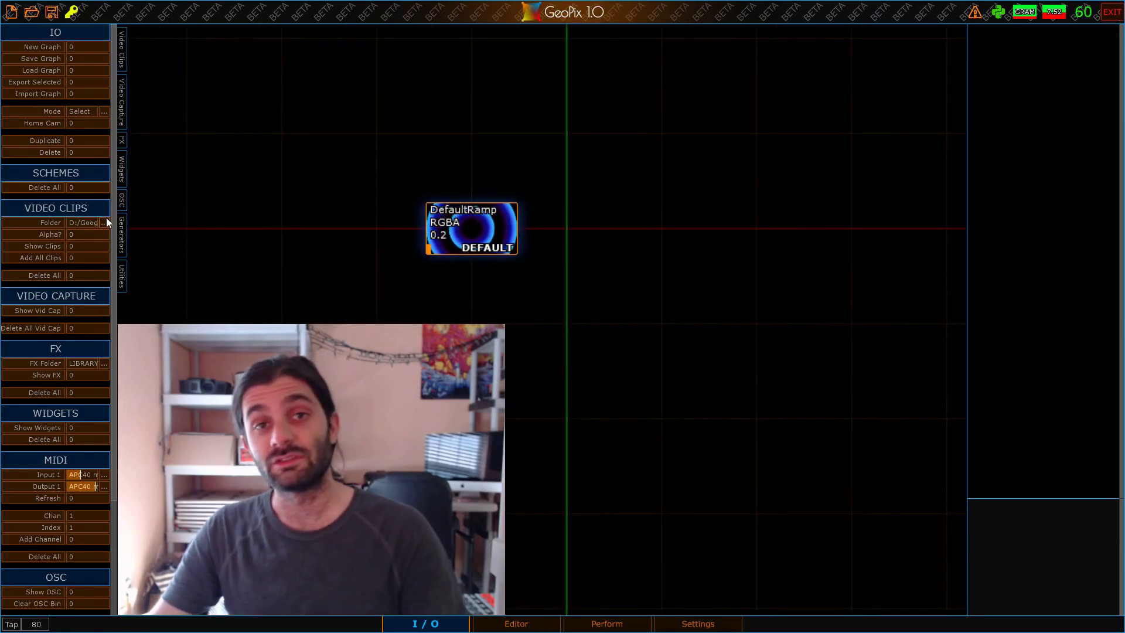
Add trianglePanelReference.jpg from the EXAMPLES folder to the I/O graph as a clip, and put the file browser away
scroll(500, 327, down, 3)
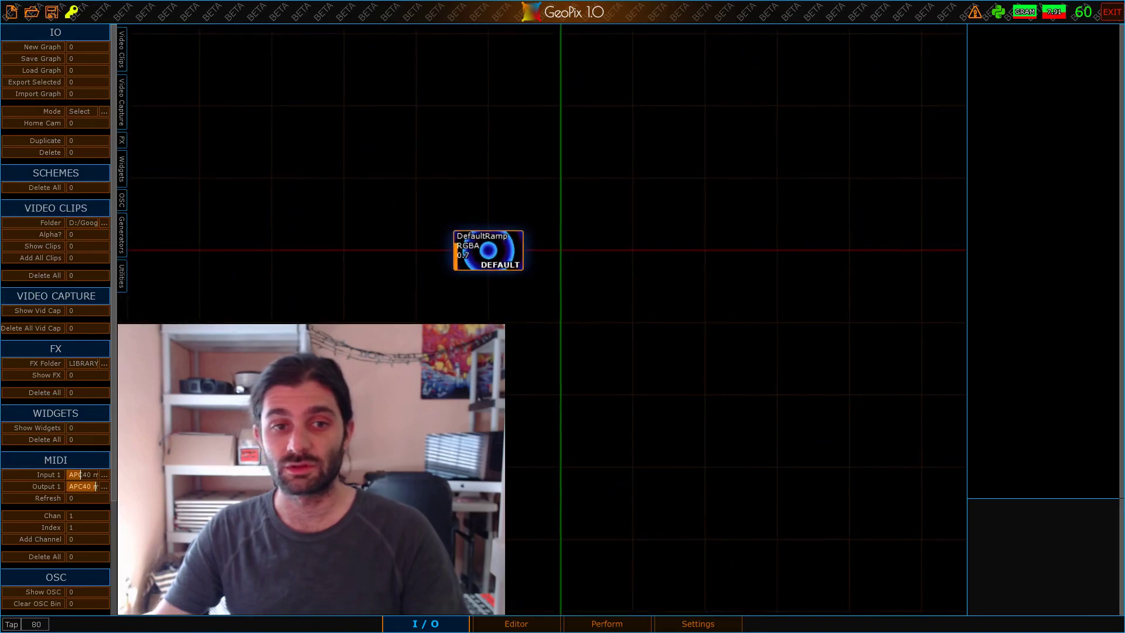
scroll(500, 327, up, 4)
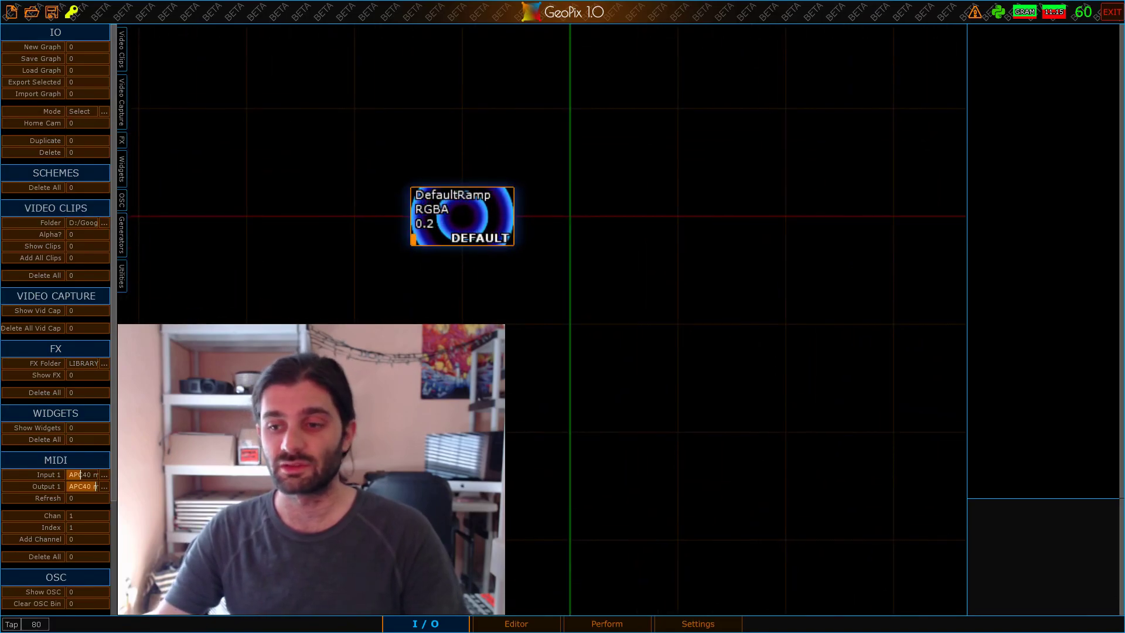
drag(1124, 236, 816, 307)
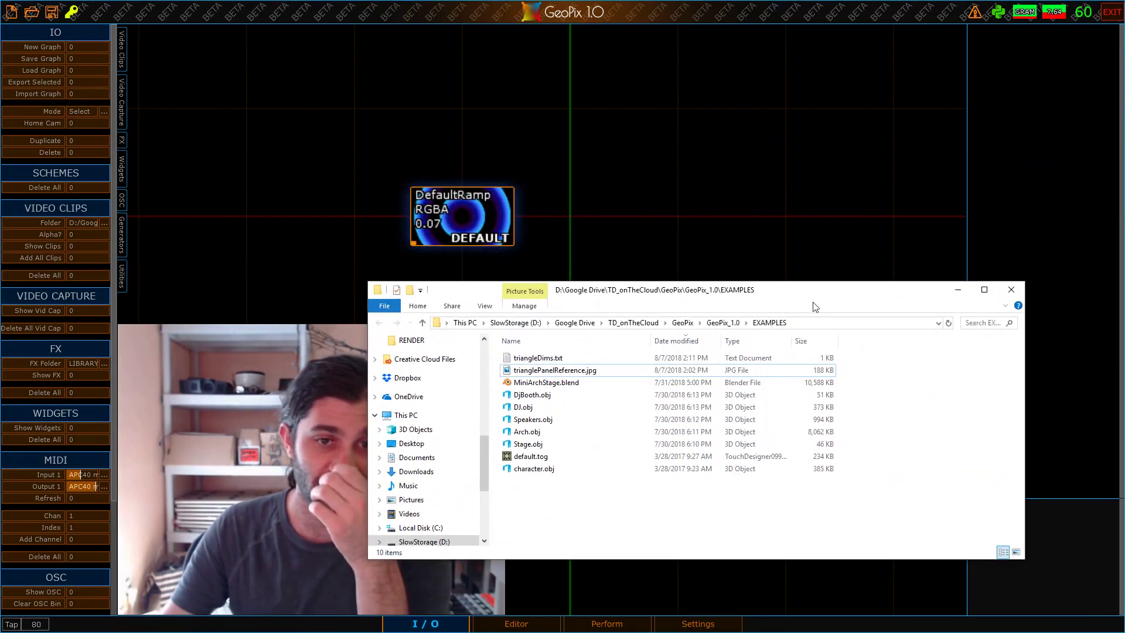
click(593, 370)
drag(577, 371, 577, 262)
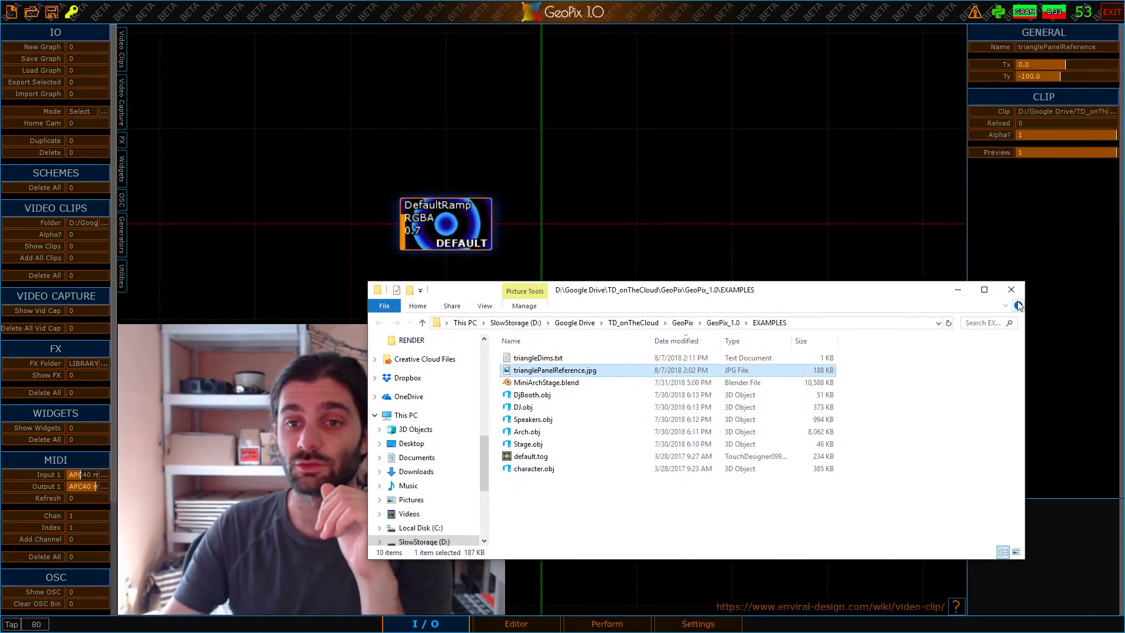
drag(926, 292, 1124, 351)
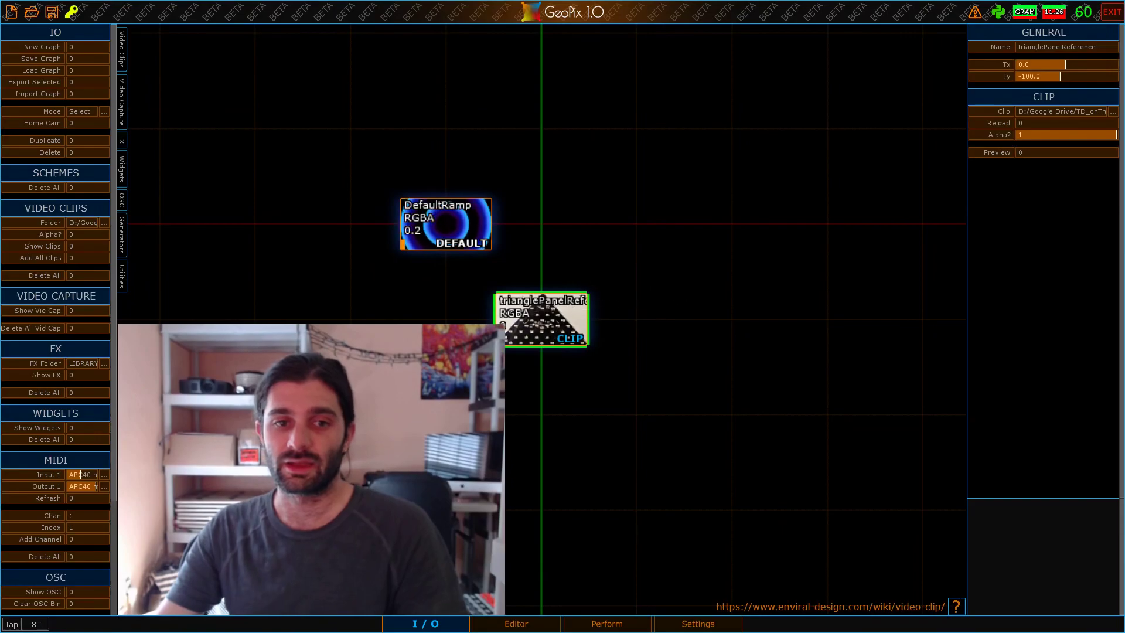
scroll(503, 329, down, 3)
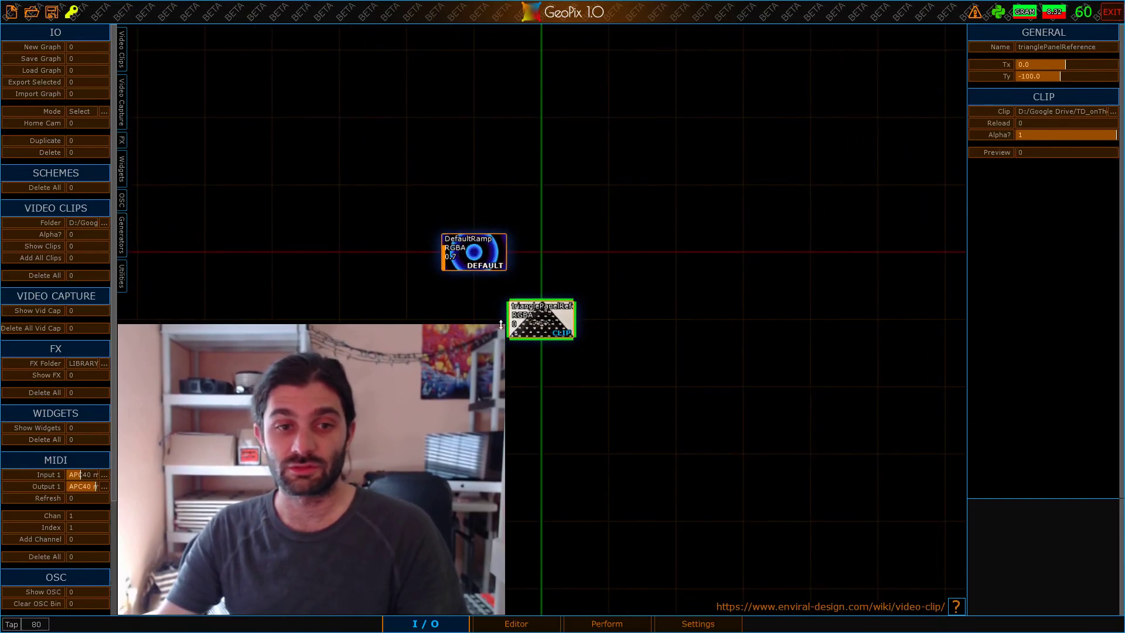
drag(502, 326, 362, 400)
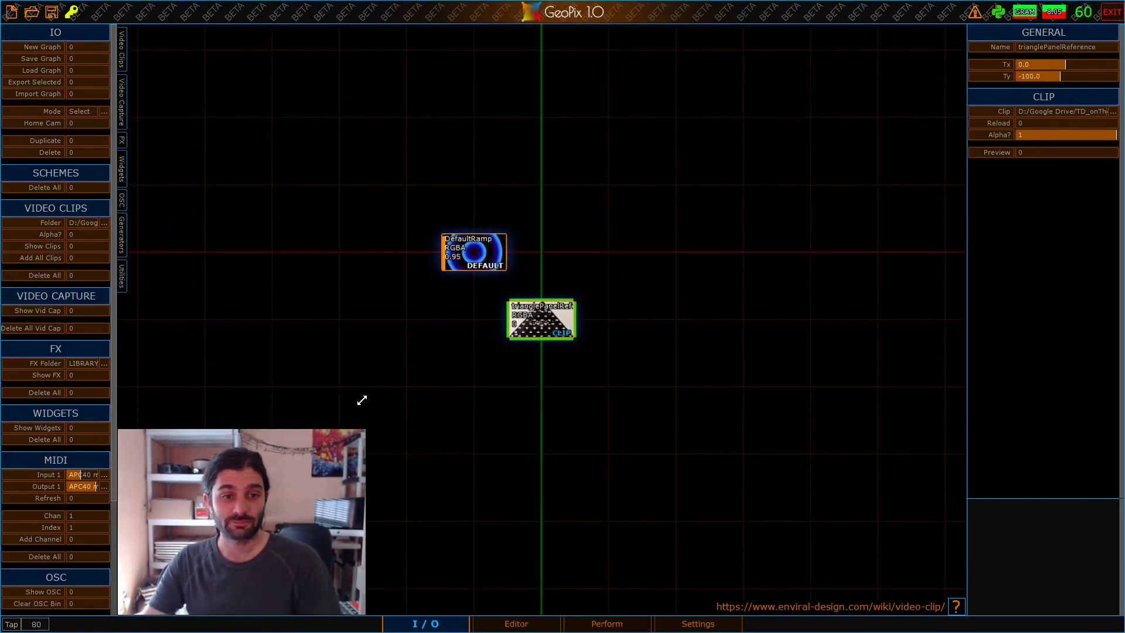
Return to the Editor to view the available clips in the IO palette, and leave the plane selected
click(500, 625)
scroll(974, 55, up, 2)
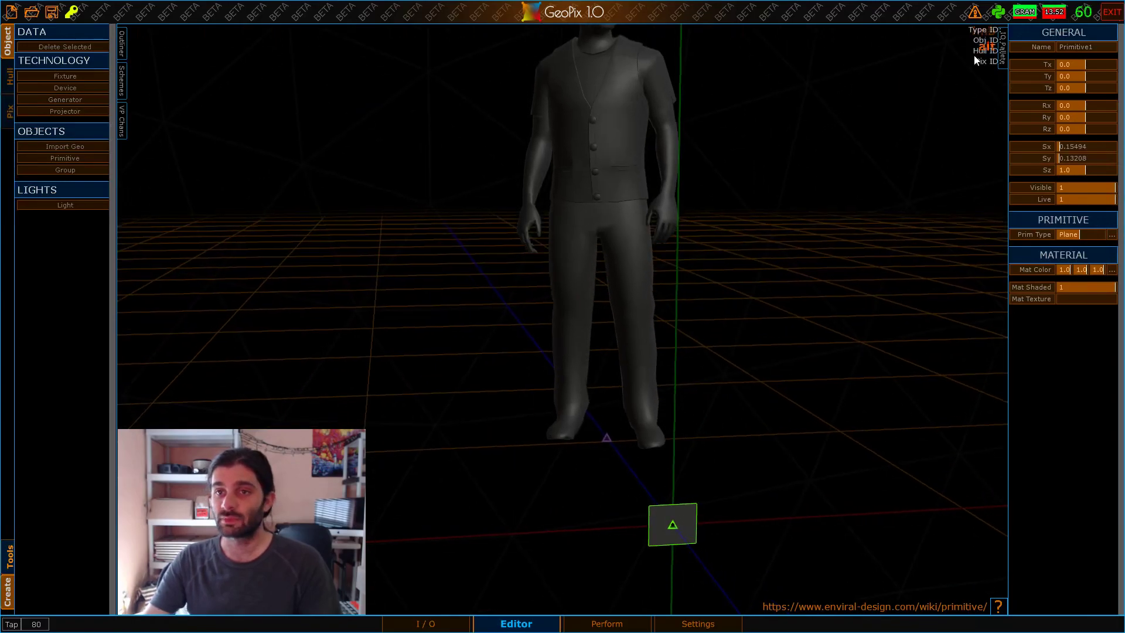
click(1003, 41)
alt+drag(820, 79, 727, 261)
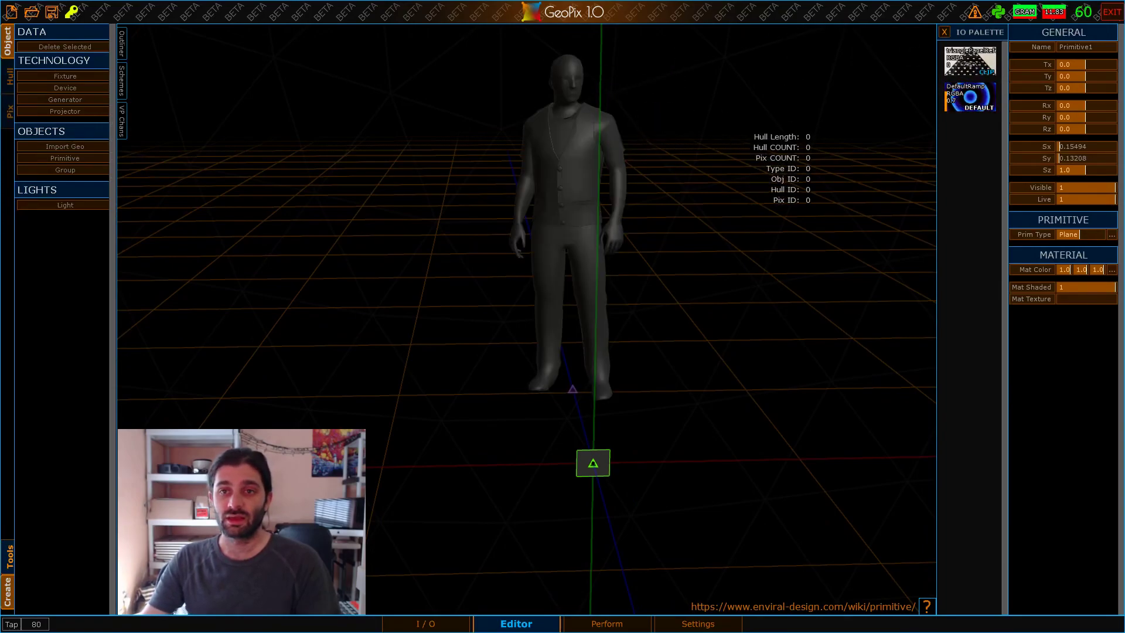
click(745, 208)
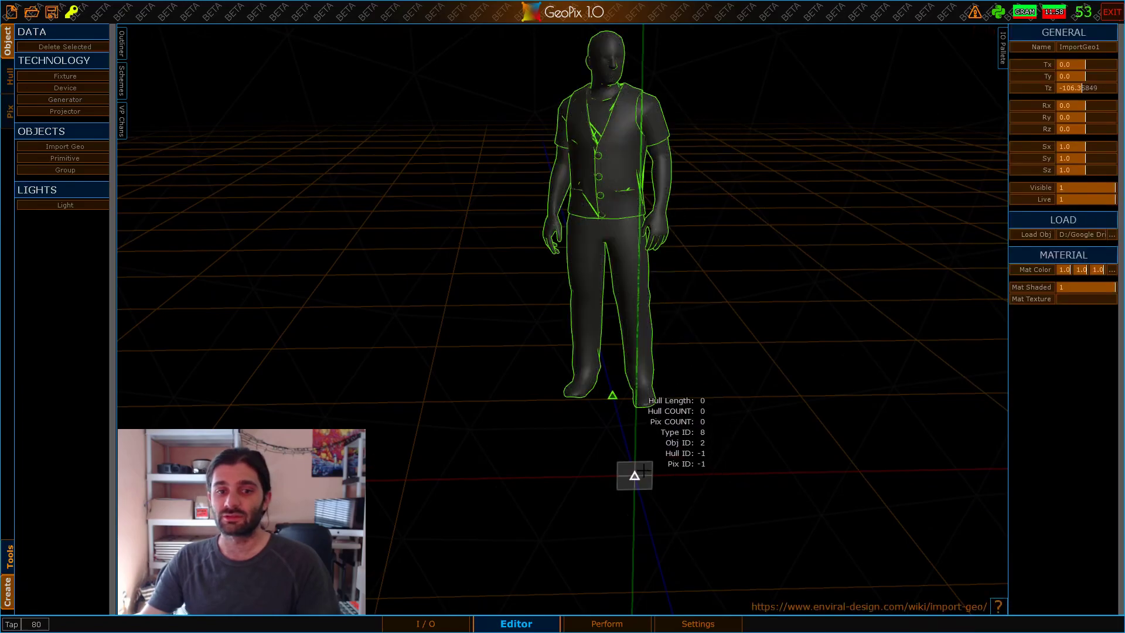
click(634, 476)
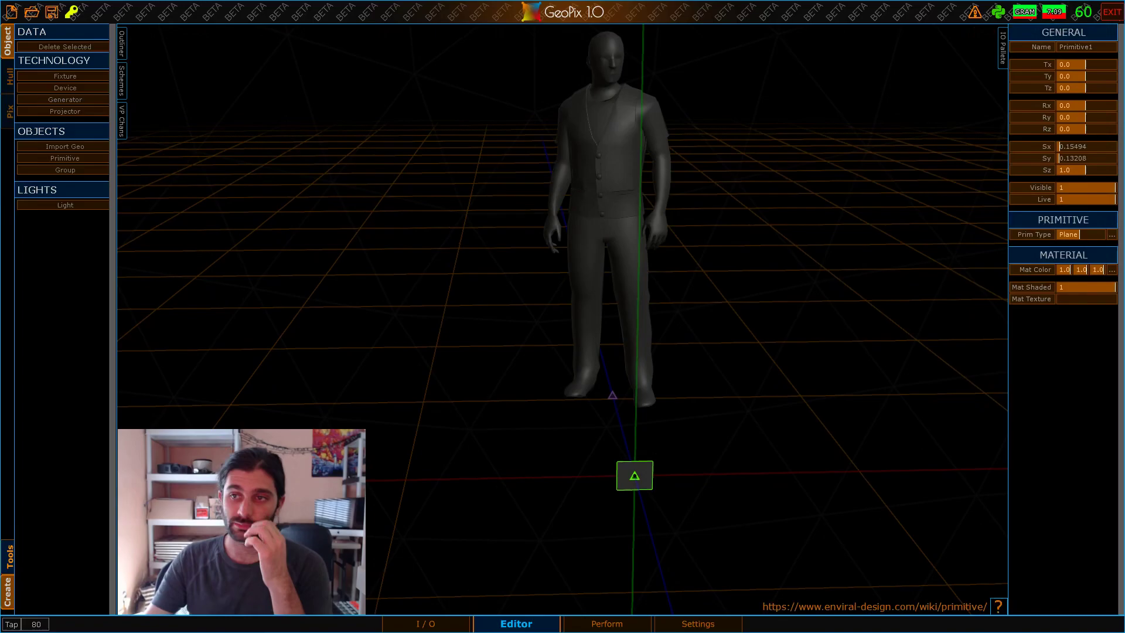
Compare the dimensions in triangleDims.txt with the triangle panel's reference photo, and move both windows off the screen
key(alt+Tab)
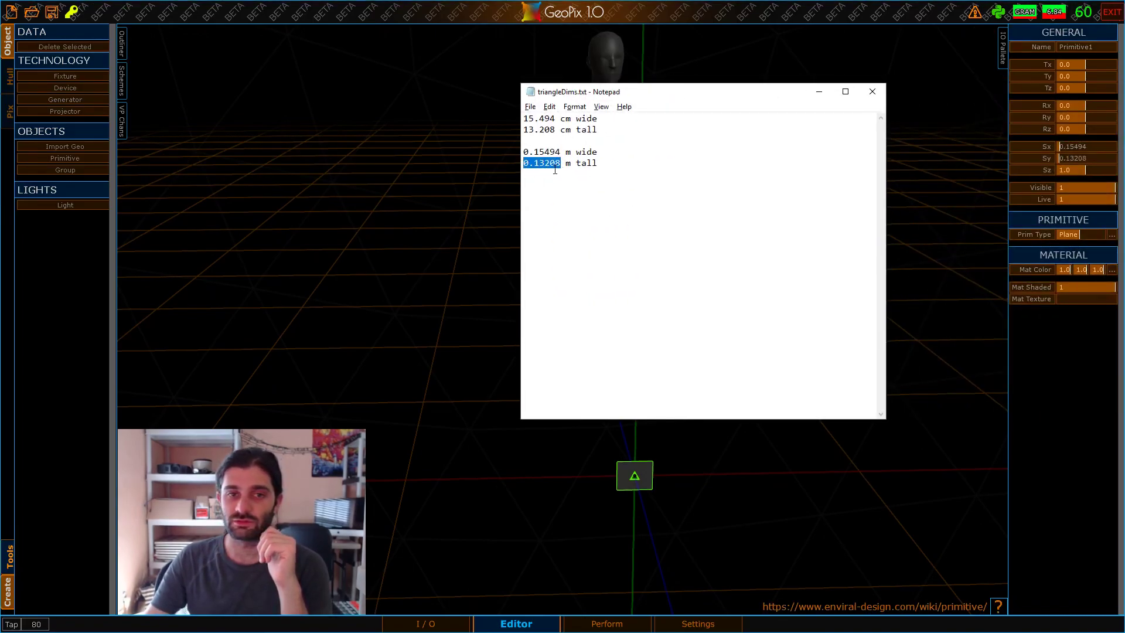
key(alt+Tab)
drag(510, 175, 572, 174)
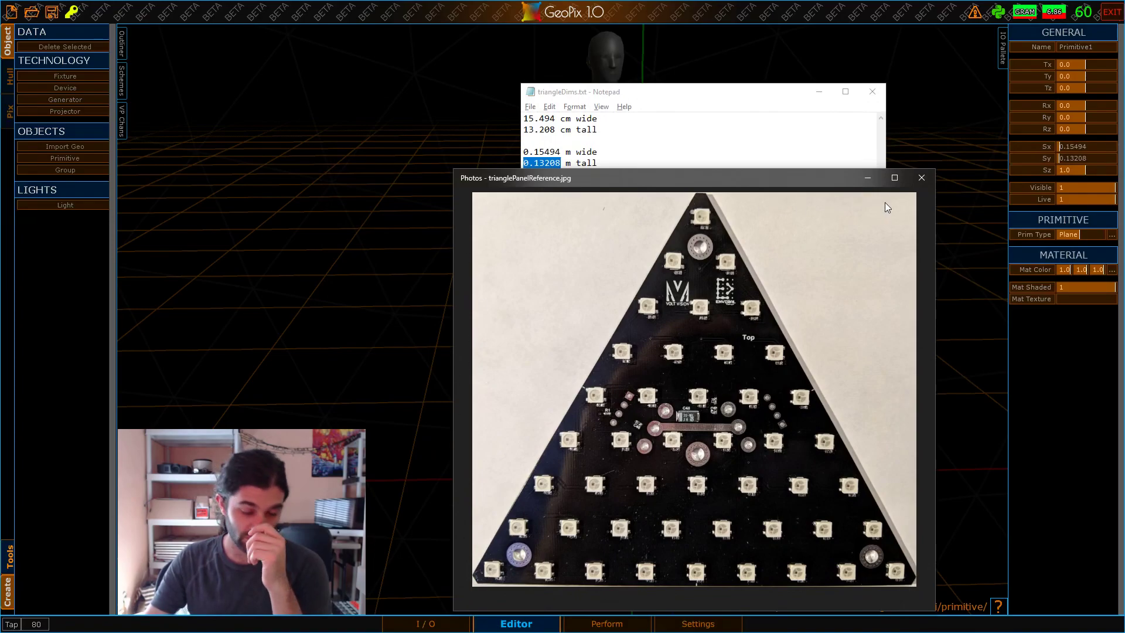
drag(727, 174, 1124, 122)
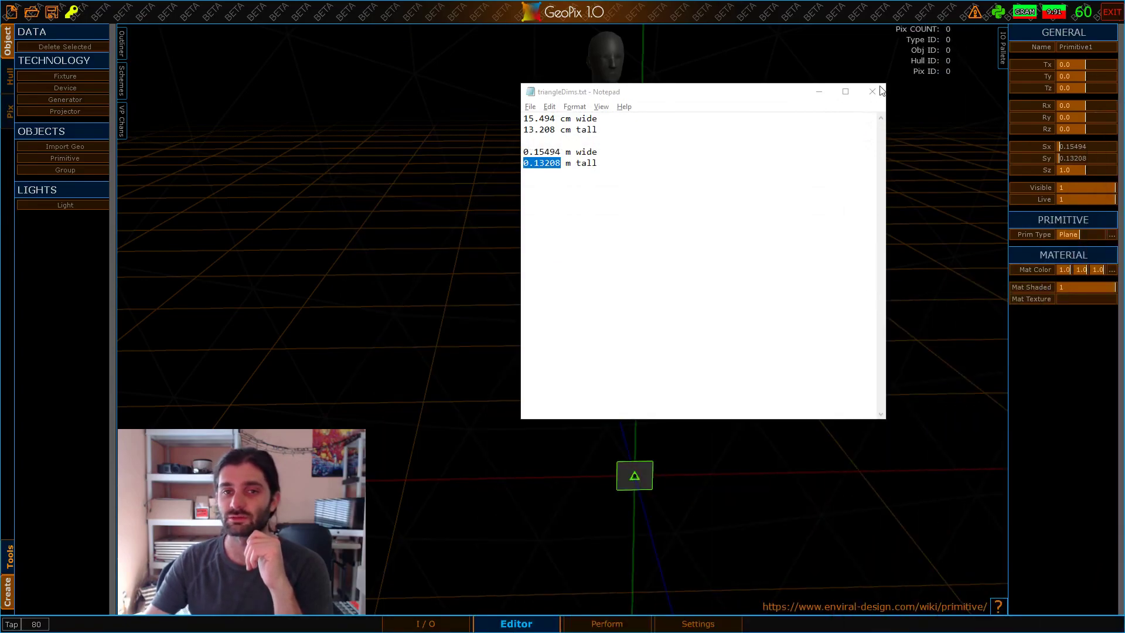
drag(705, 97, 1124, 152)
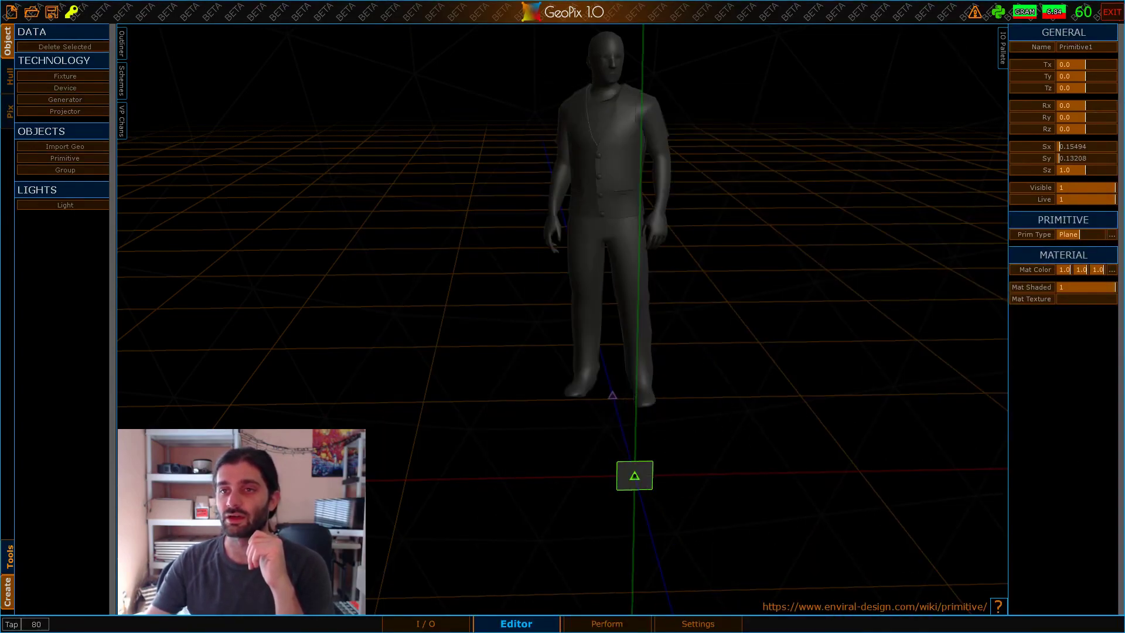
drag(1124, 122, 1124, 247)
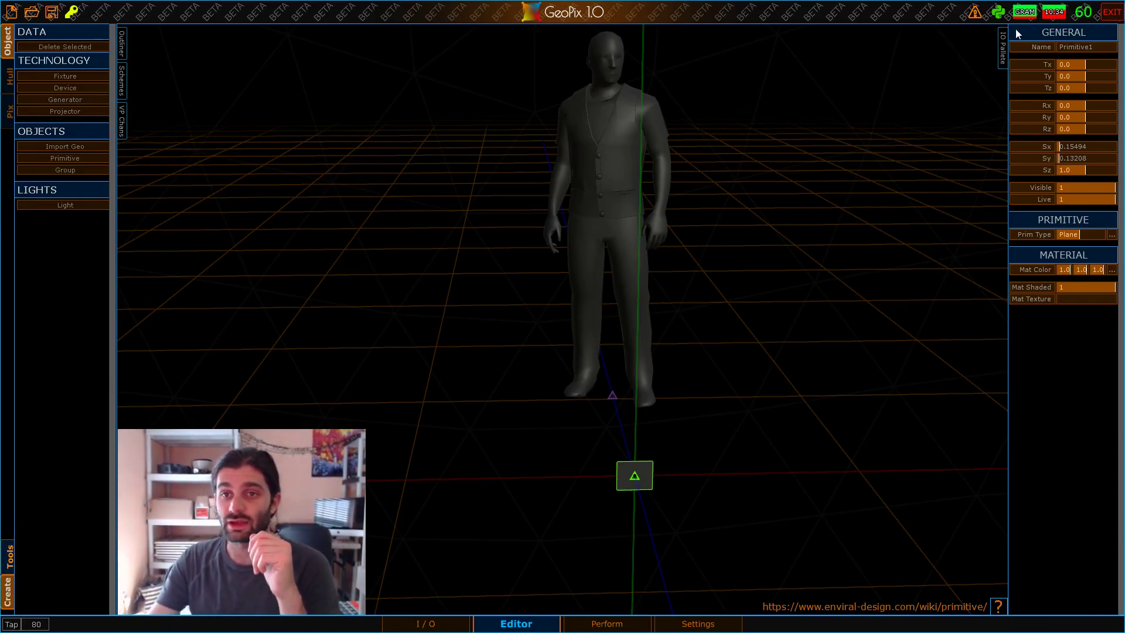
Apply the trianglePanelReference clip from the IO palette as the plane's material texture and check it against the clip in the I/O graph
click(1002, 37)
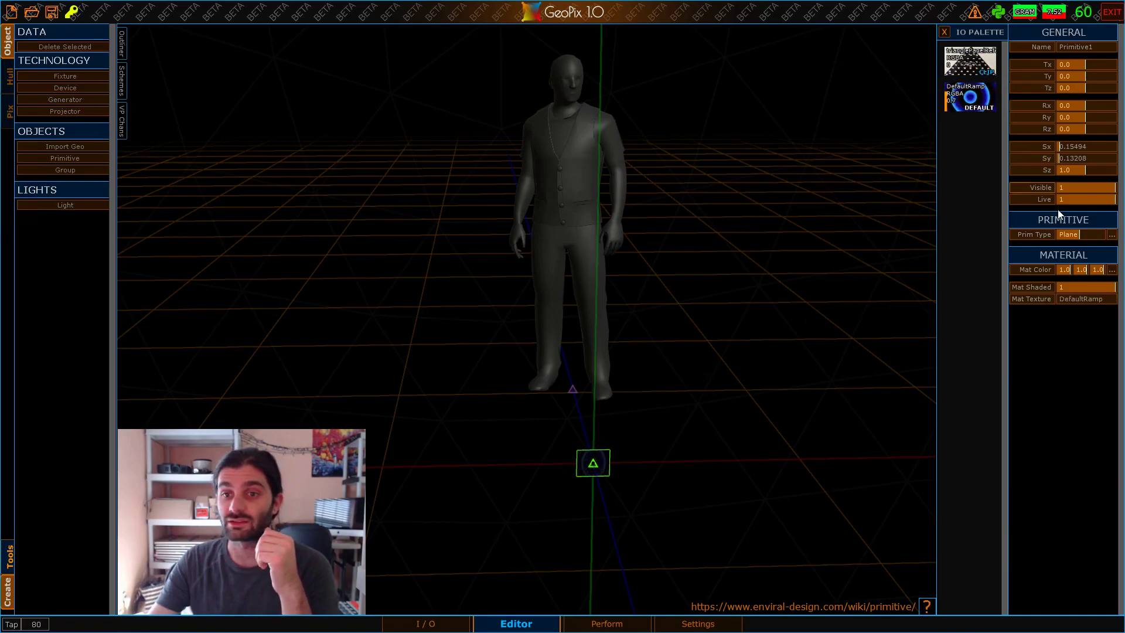
alt+right_drag(660, 442, 766, 502)
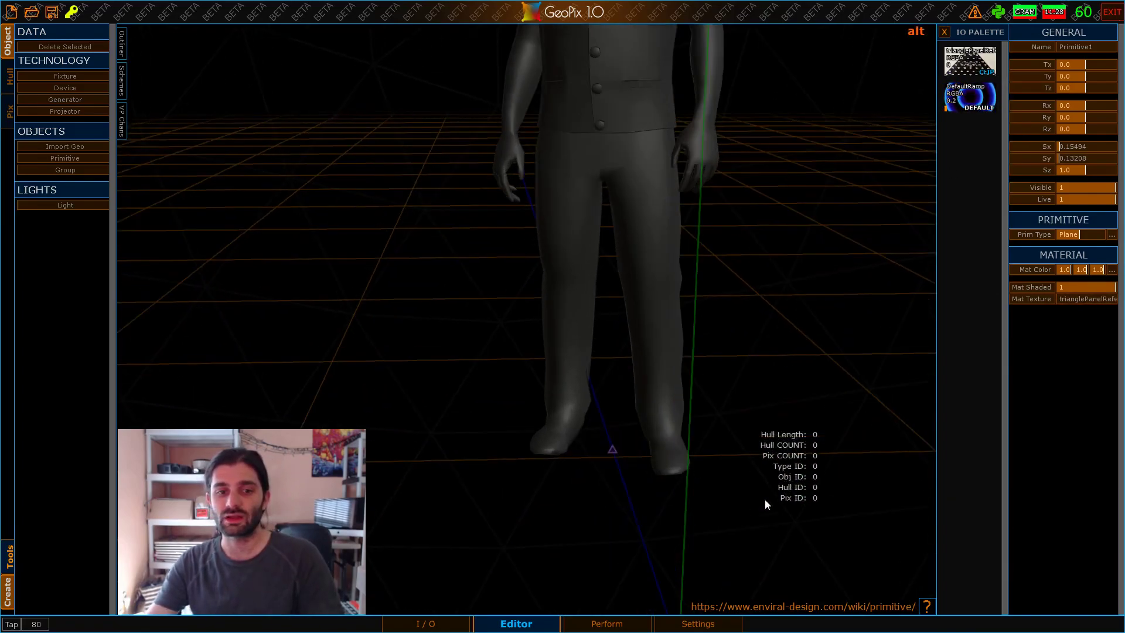
alt+drag(766, 502, 738, 482)
key(f)
scroll(599, 384, up, 10)
alt+drag(592, 415, 571, 386)
mouse_move(571, 386)
alt+right_down()
mouse_move(588, 381)
mouse_move(584, 393)
alt+right_up()
alt+drag(588, 397, 624, 394)
click(425, 625)
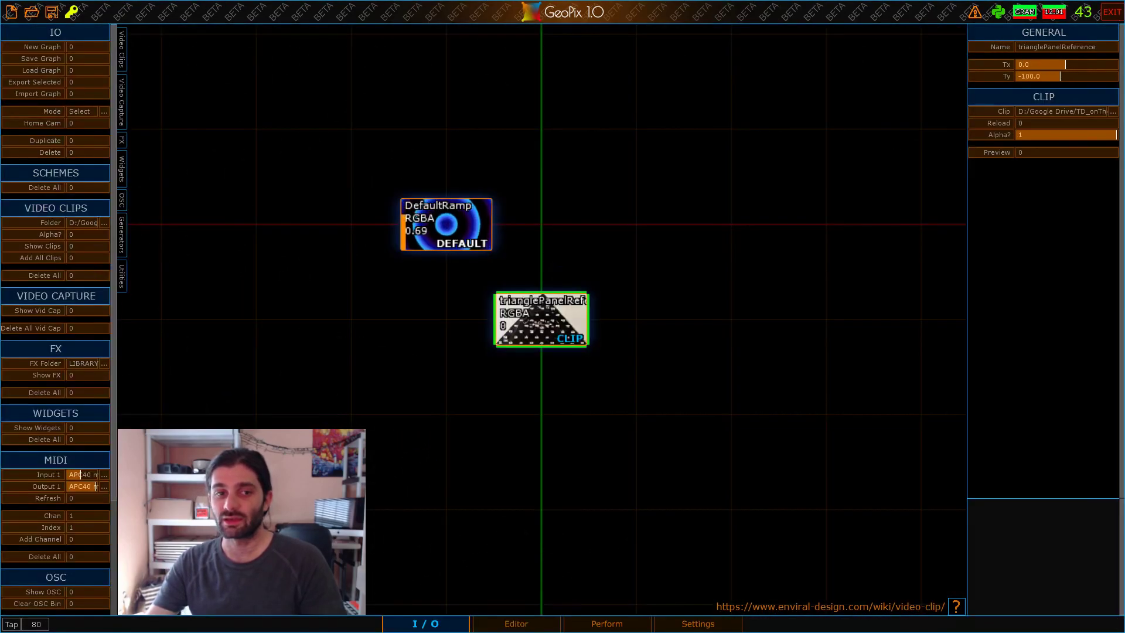
click(515, 624)
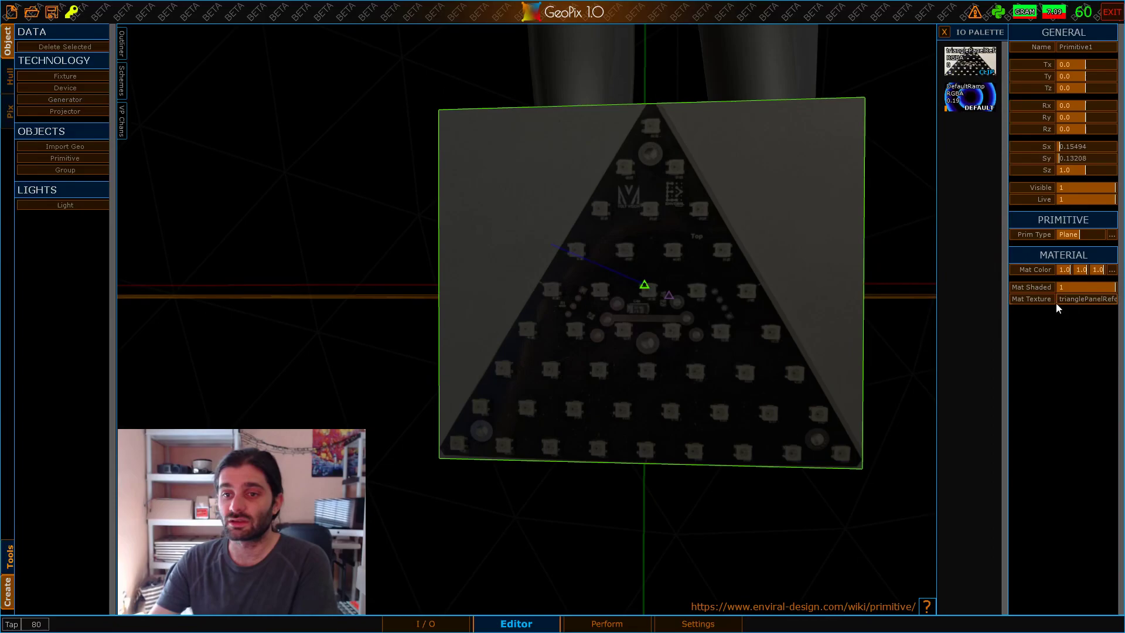
Turn off material shading on the textured plane and put the IO palette away
click(1088, 287)
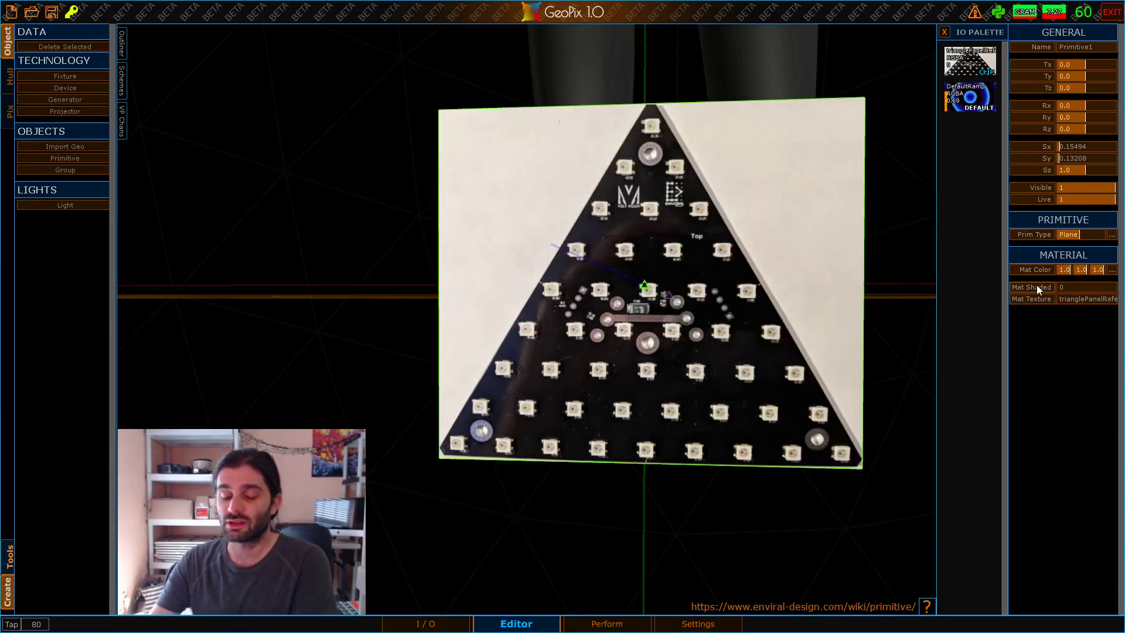
scroll(598, 286, down, 5)
scroll(598, 286, up, 5)
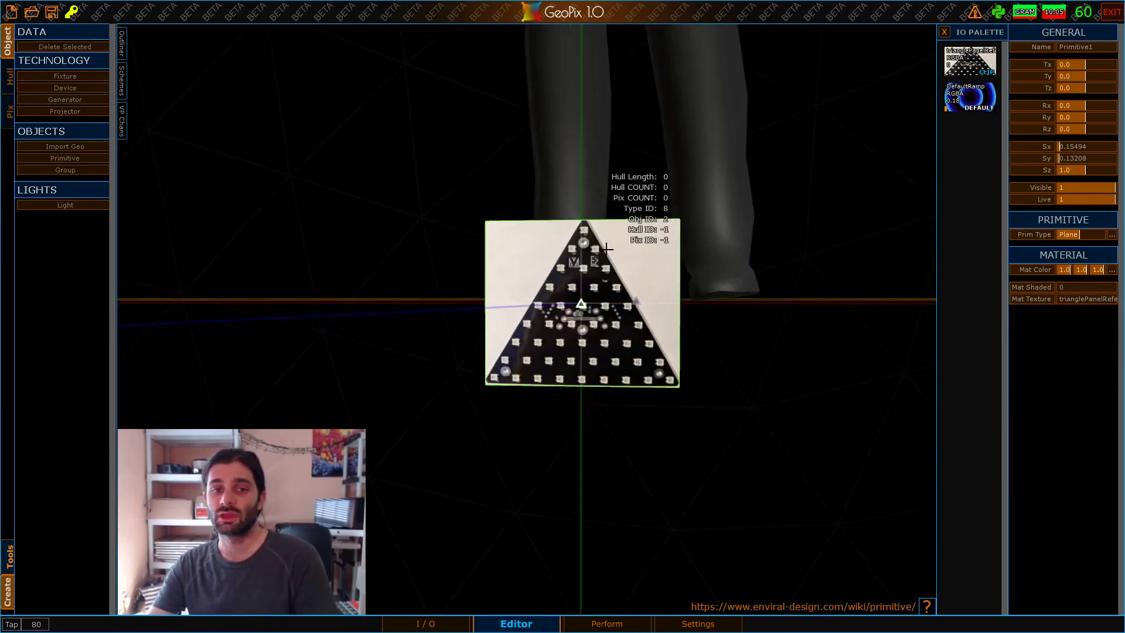
alt+drag(599, 286, 551, 270)
alt+scroll(560, 316, up, 5)
alt+right_drag(516, 273, 560, 285)
alt+drag(649, 293, 608, 295)
click(943, 32)
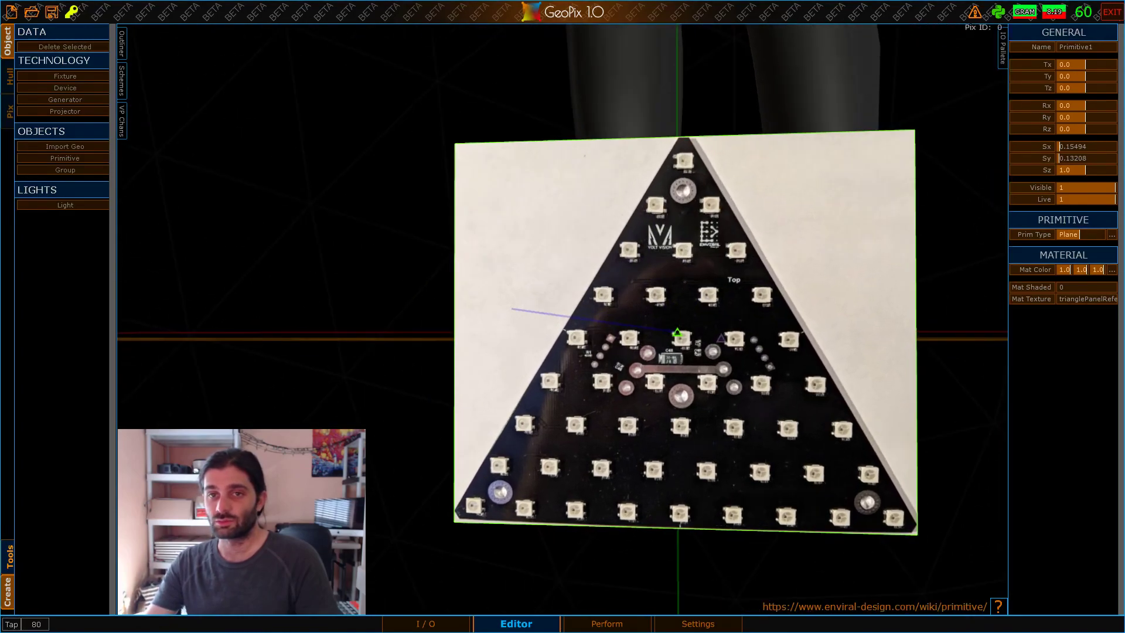
Add a fixture at the centre of the reference plane and switch to editing its pix
alt+scroll(603, 187, down, 5)
alt+drag(635, 188, 662, 233)
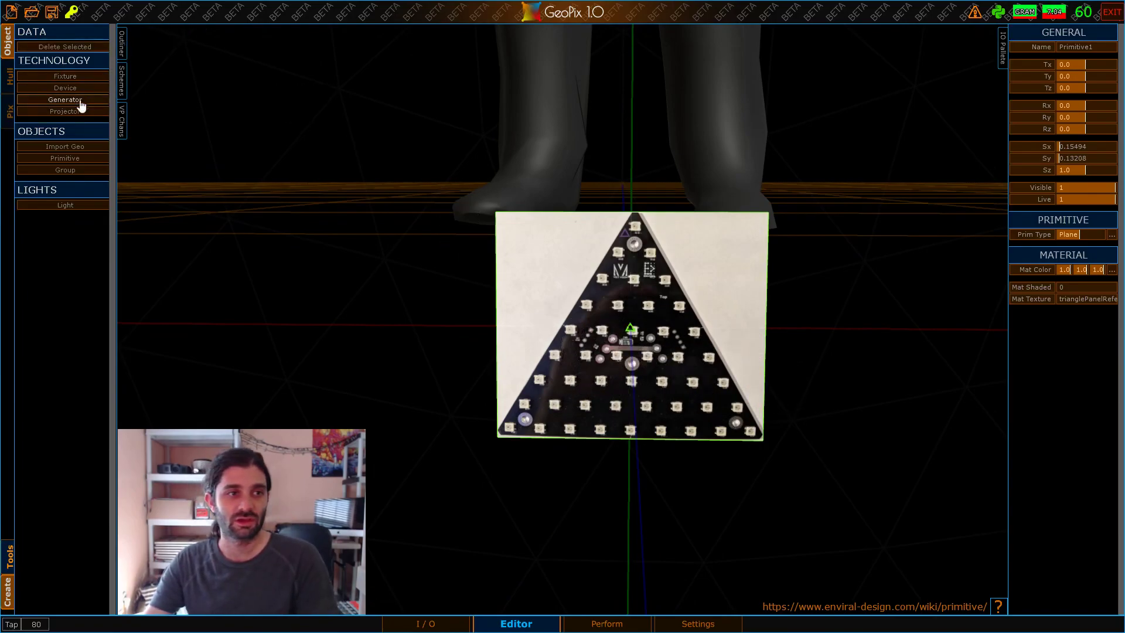
alt+drag(817, 445, 717, 372)
click(6, 111)
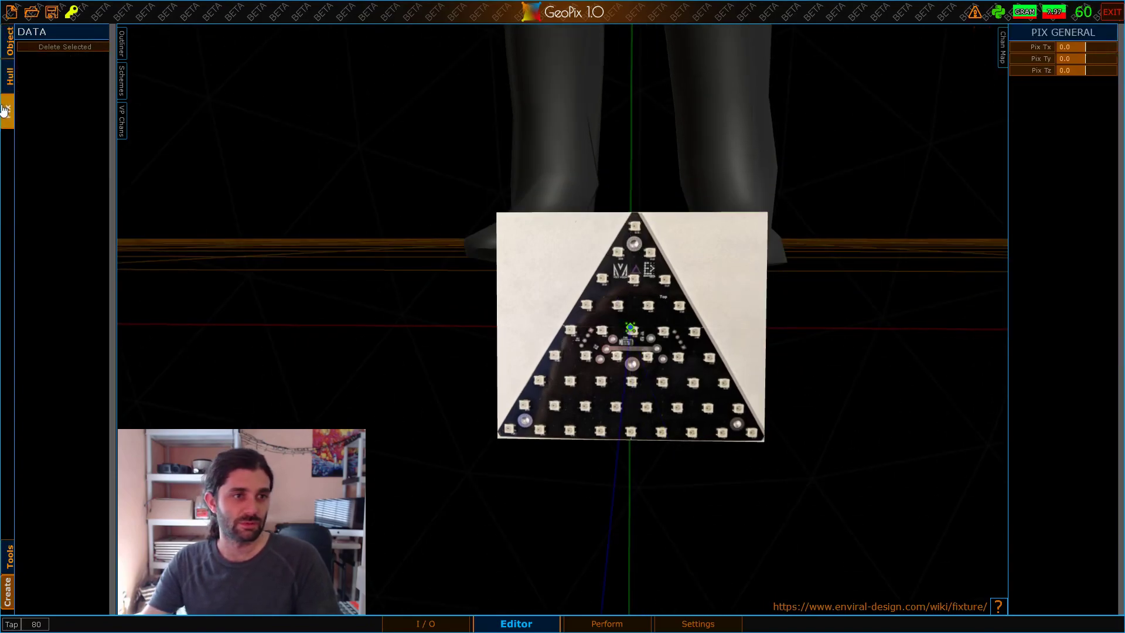
alt+scroll(765, 433, up, 8)
alt+middle_drag(699, 400, 708, 363)
alt+right_drag(707, 363, 680, 385)
alt+middle_drag(669, 386, 669, 381)
alt+scroll(668, 384, up, 2)
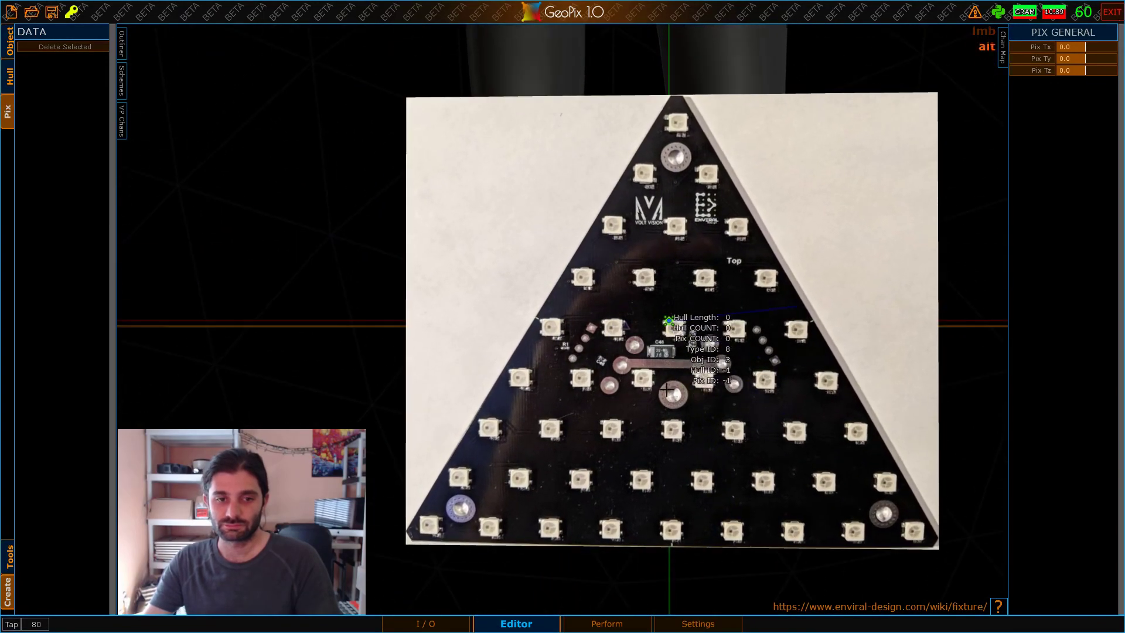
Turn on Pix Add Mode and place nine pix along the photo's bottom LED row, from left to right
click(16, 559)
click(84, 206)
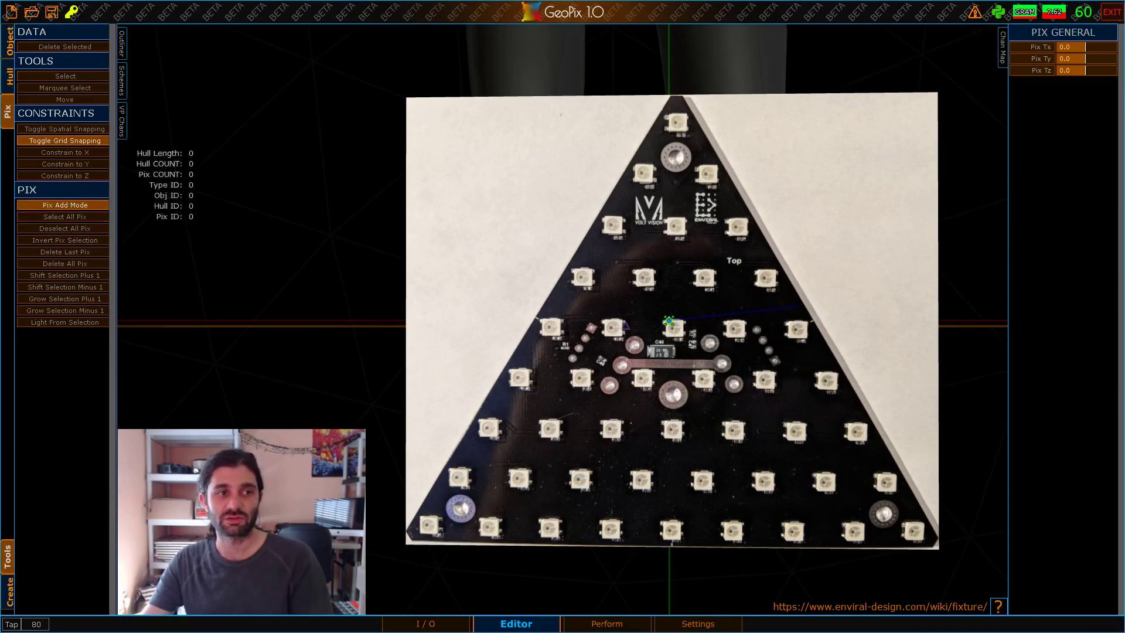
click(428, 526)
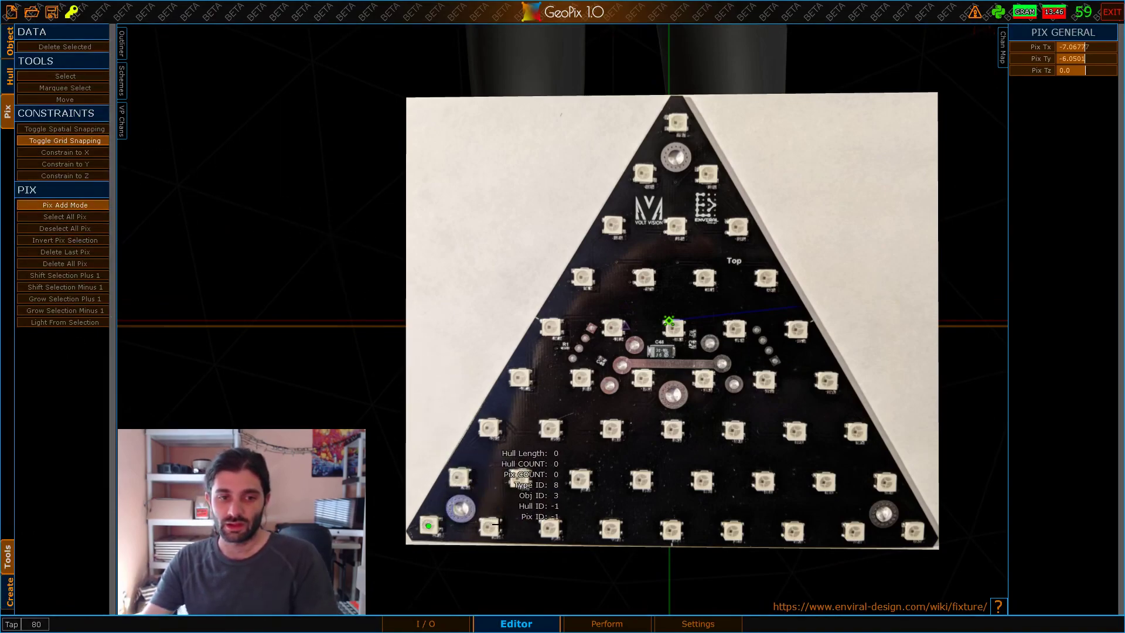
click(489, 526)
click(549, 529)
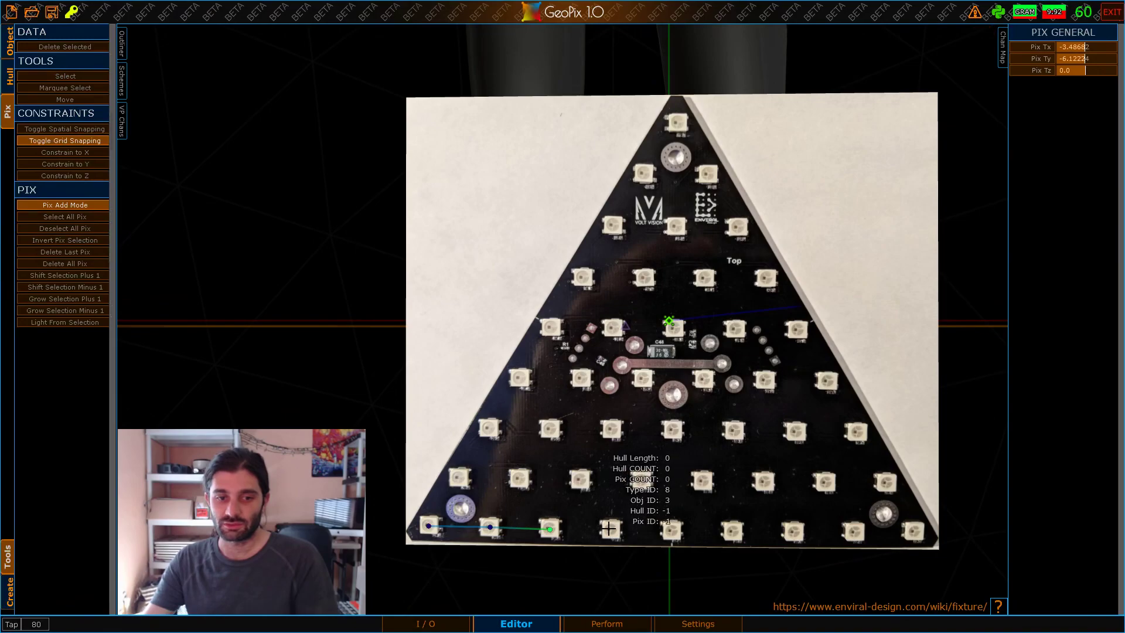
click(611, 529)
click(672, 531)
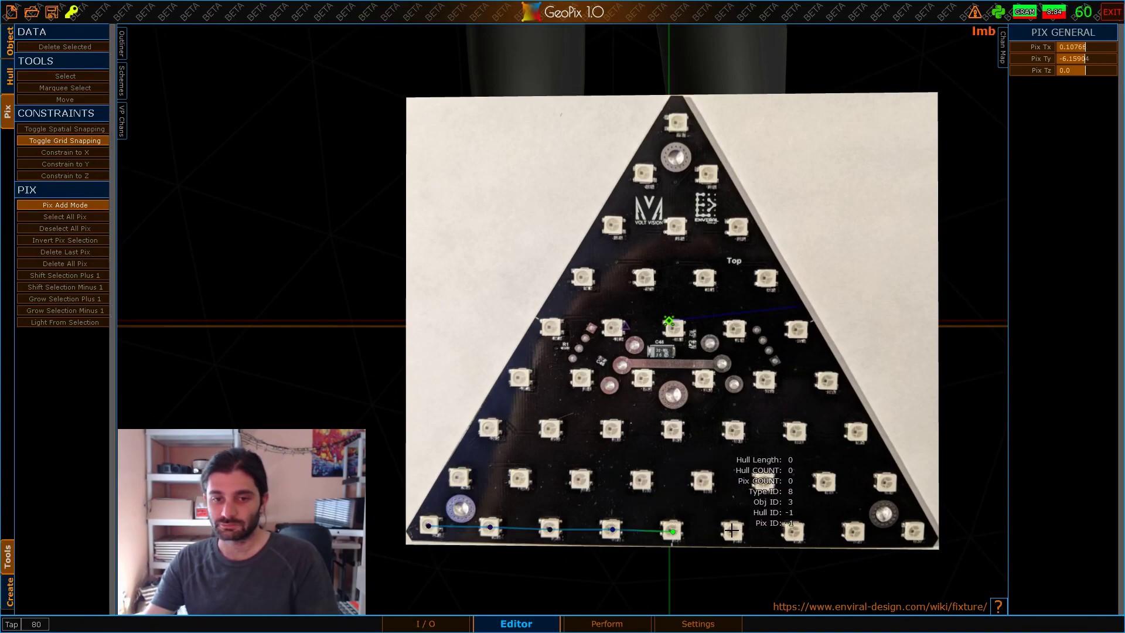
click(732, 530)
click(793, 531)
click(853, 532)
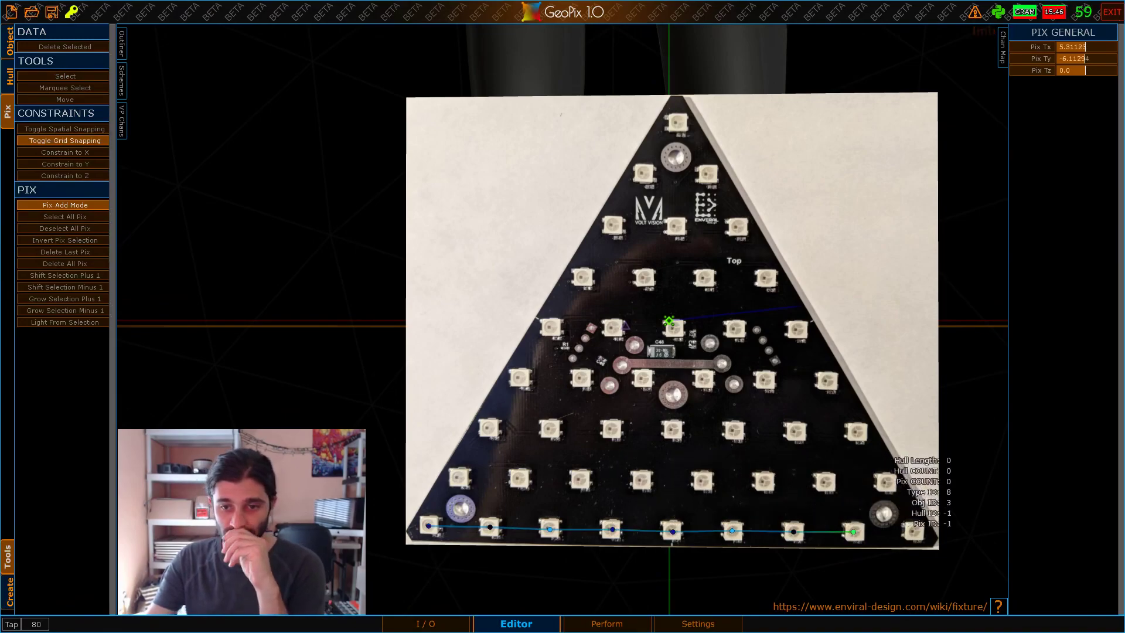
click(912, 531)
Continue the chain with eight pix on the second LED row from the bottom, from right to left
click(889, 482)
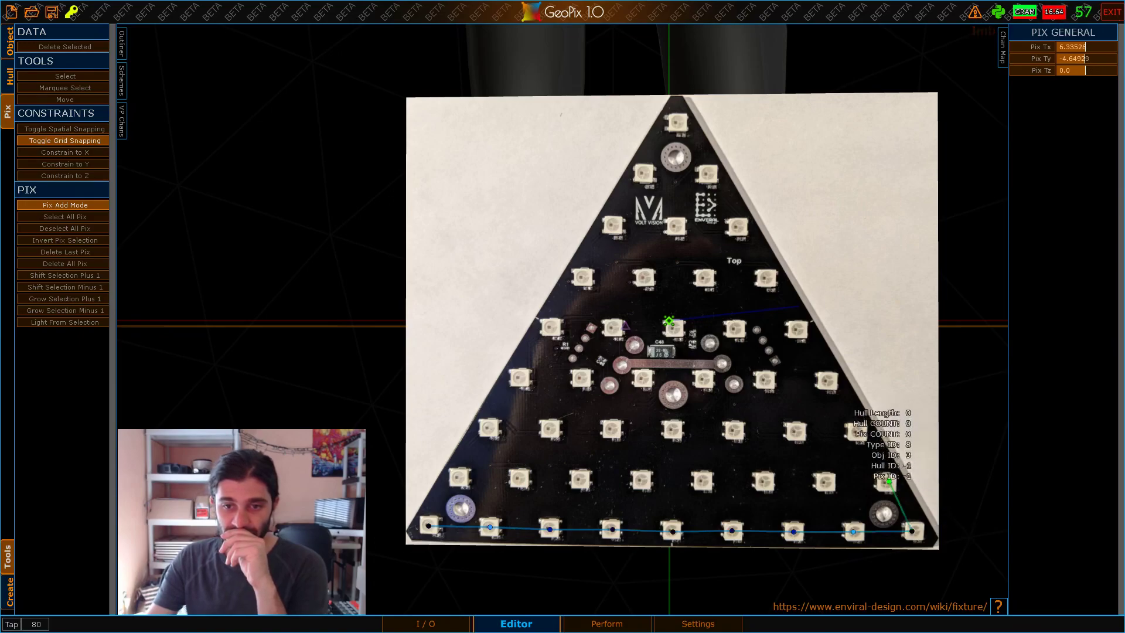
click(826, 481)
click(767, 480)
click(699, 480)
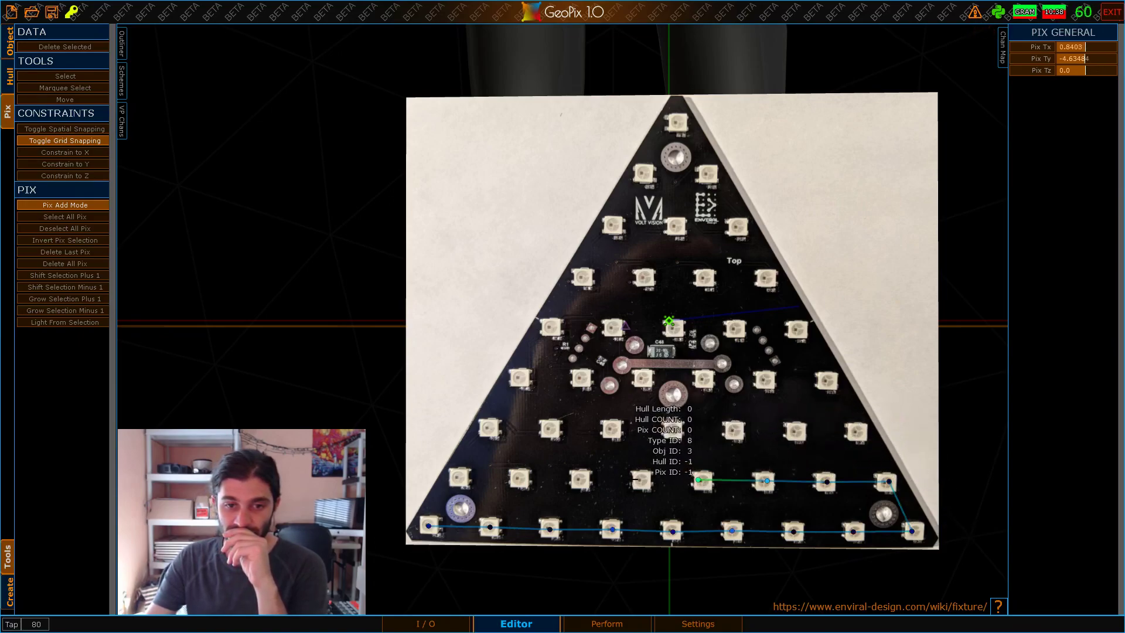
click(642, 479)
click(578, 479)
click(515, 478)
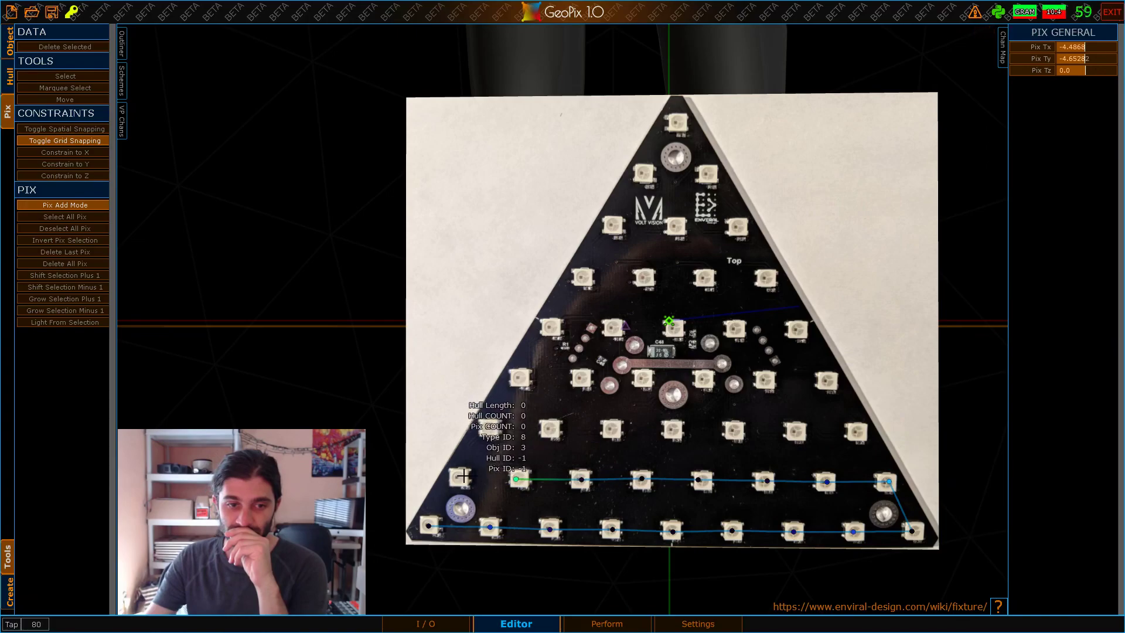
click(462, 477)
Place seven pix on the third LED row from the bottom, from left to right
click(486, 428)
click(551, 427)
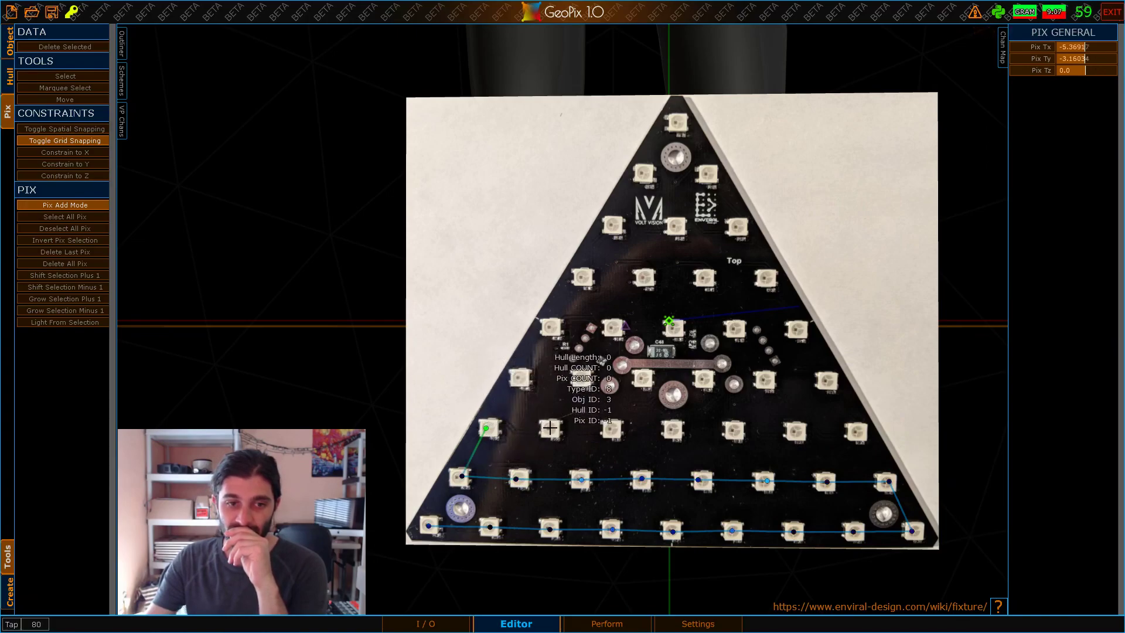
click(613, 428)
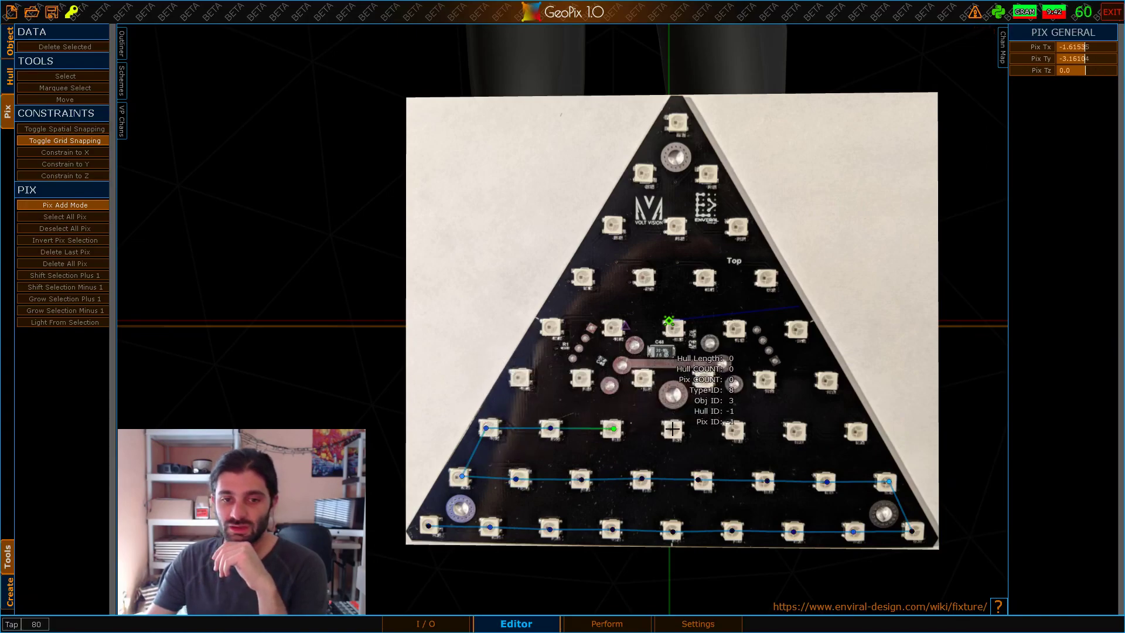
click(673, 429)
click(735, 430)
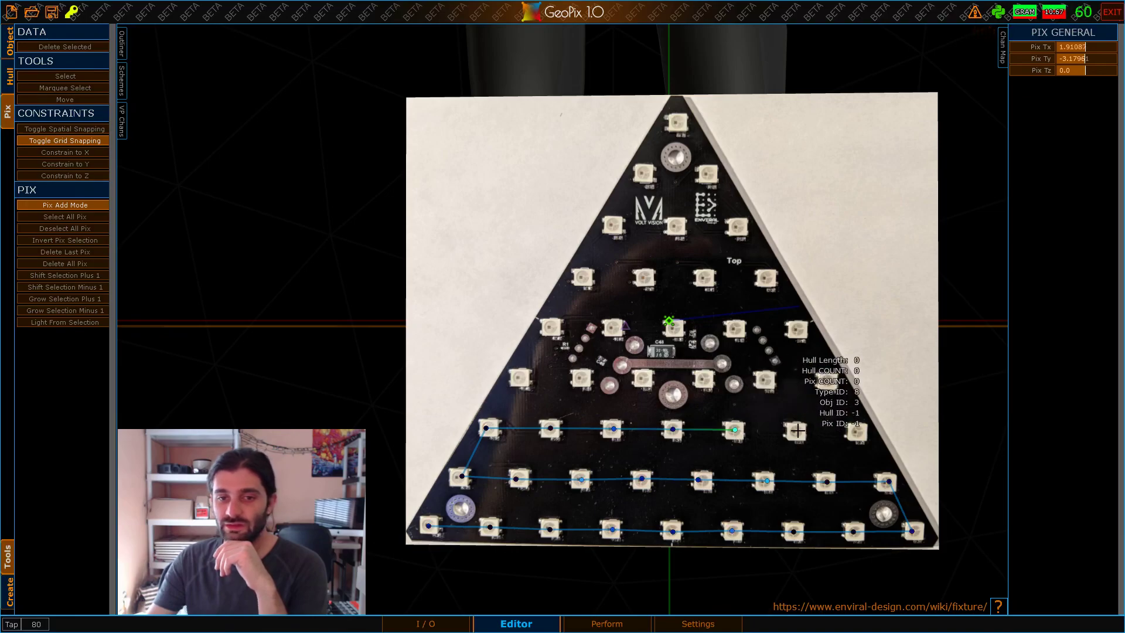
click(796, 431)
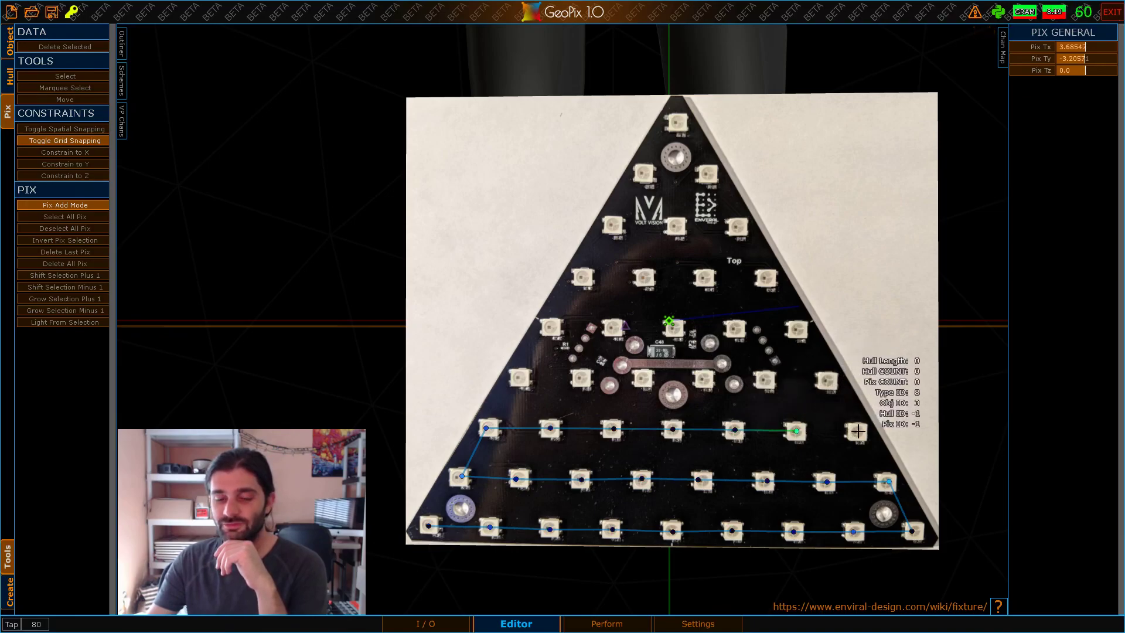
click(857, 431)
Place six pix on the fourth LED row from the bottom, from right to left
click(827, 380)
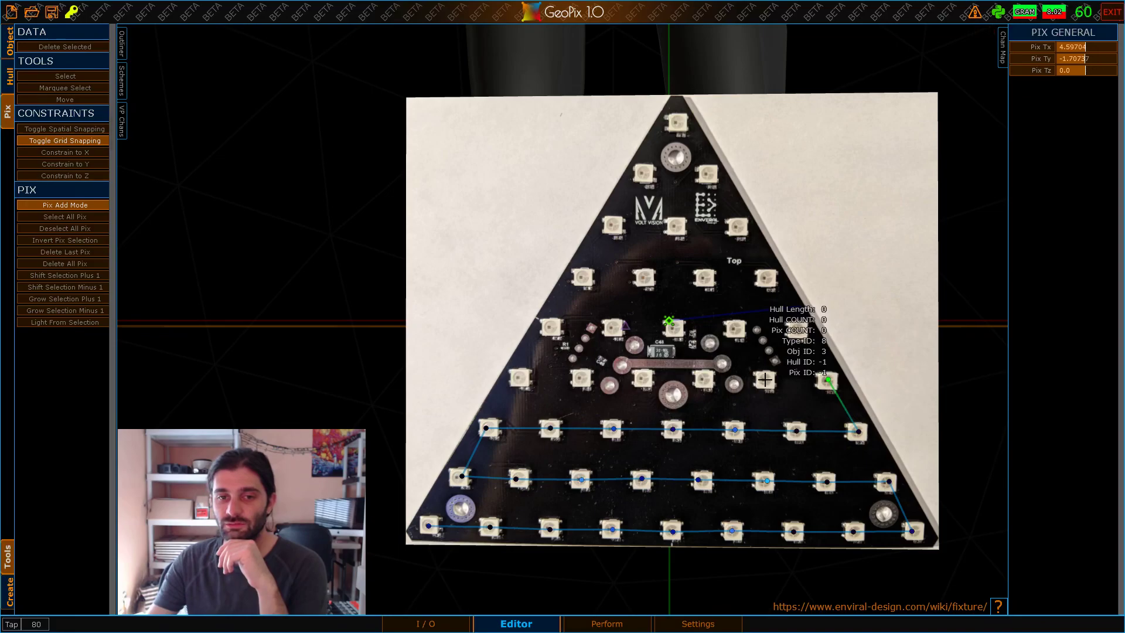
click(764, 379)
click(703, 380)
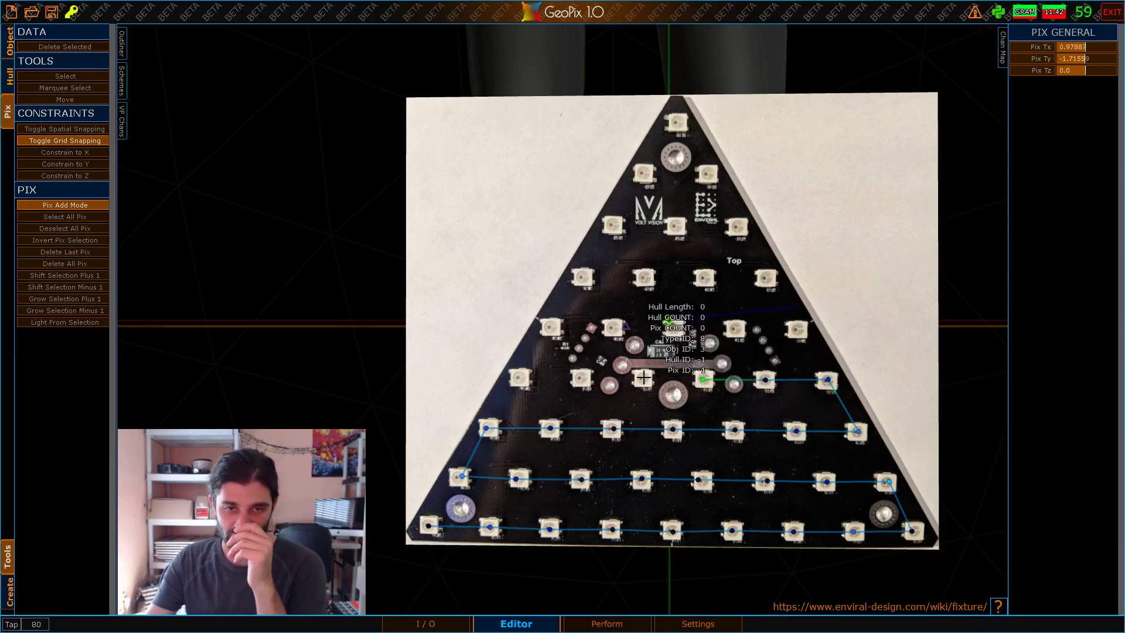
click(643, 377)
click(581, 378)
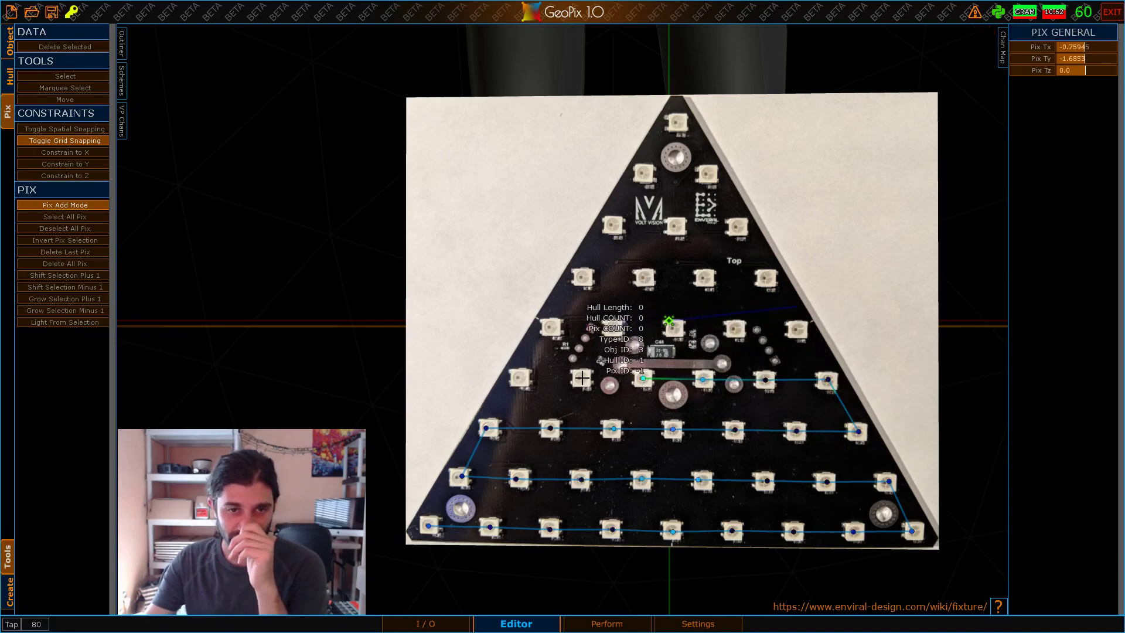
click(519, 377)
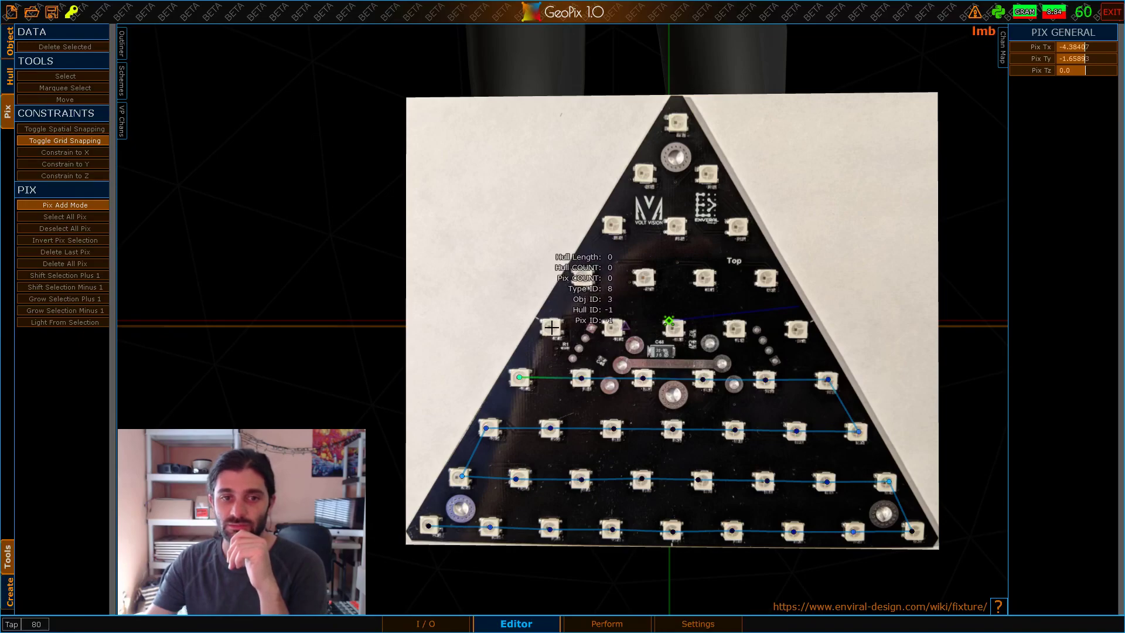
Place five pix on the middle LED row, from left to right
click(552, 327)
click(613, 327)
click(675, 327)
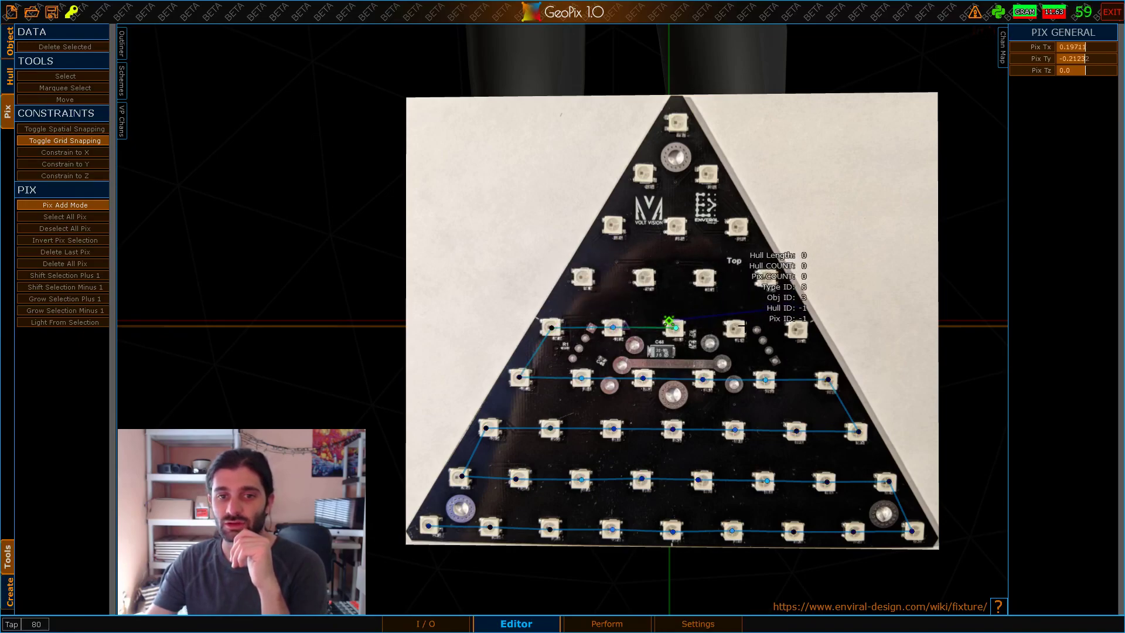
click(734, 328)
click(798, 328)
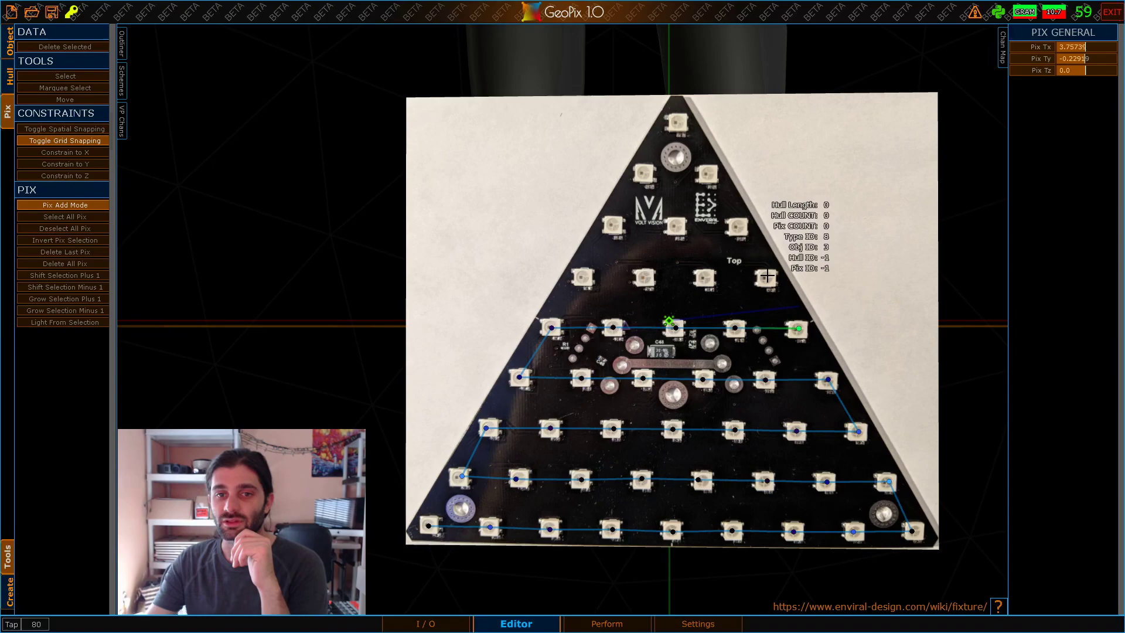
Place four pix on the LED row just above the middle one, from right to left
click(766, 277)
click(705, 276)
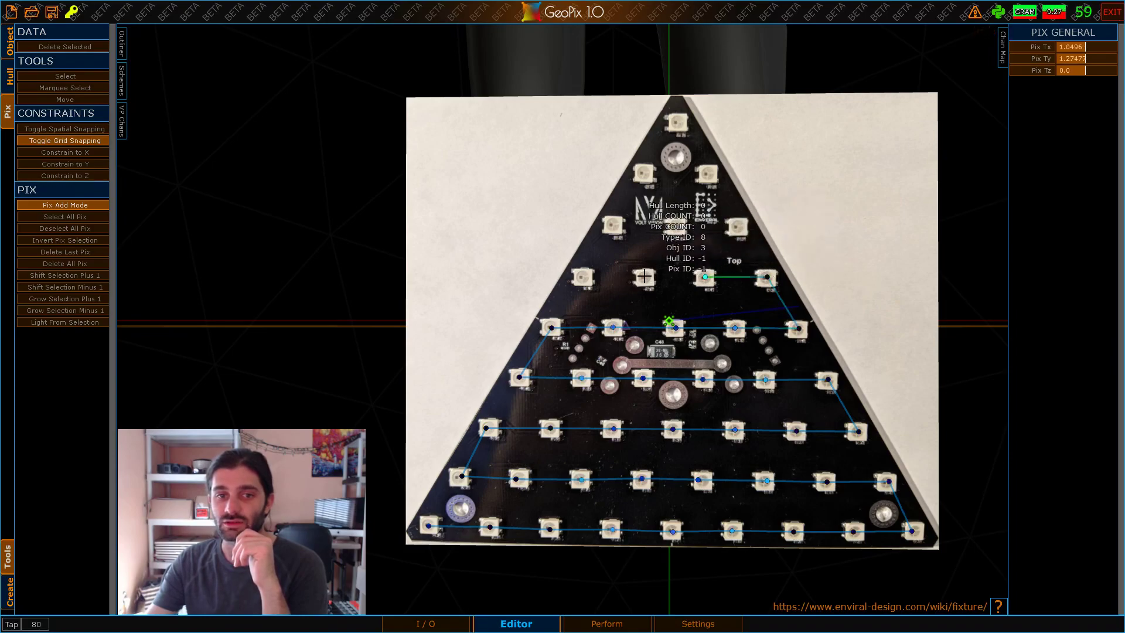
click(644, 277)
click(582, 276)
Finish the zigzag chain with pix on the top three LED rows of three, two and one LEDs
click(612, 224)
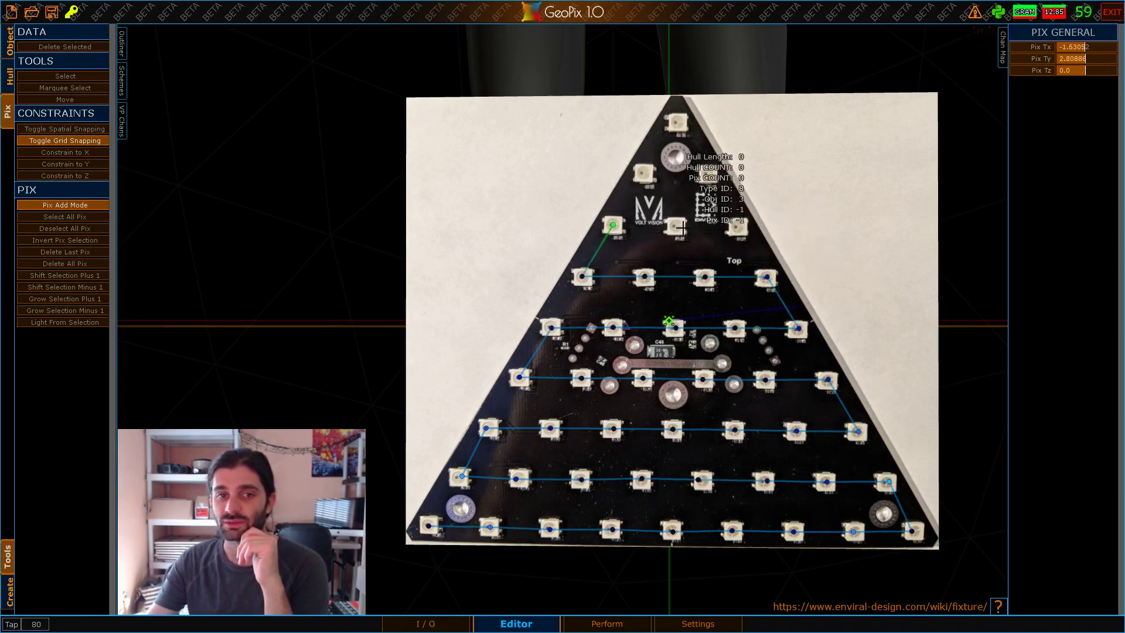
click(675, 224)
click(738, 226)
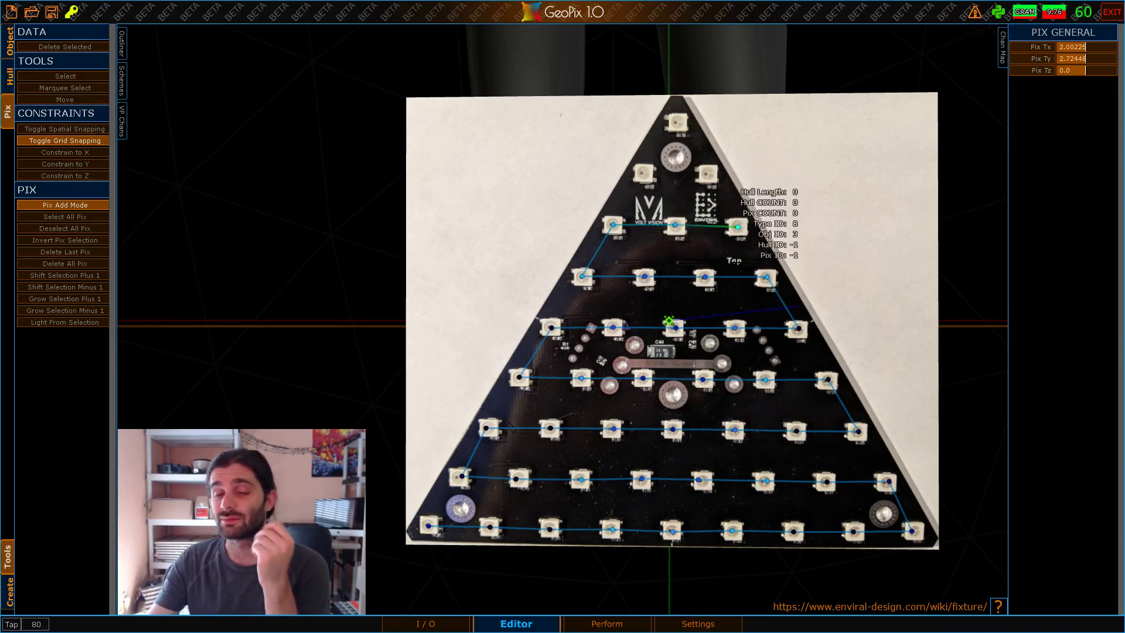
click(708, 174)
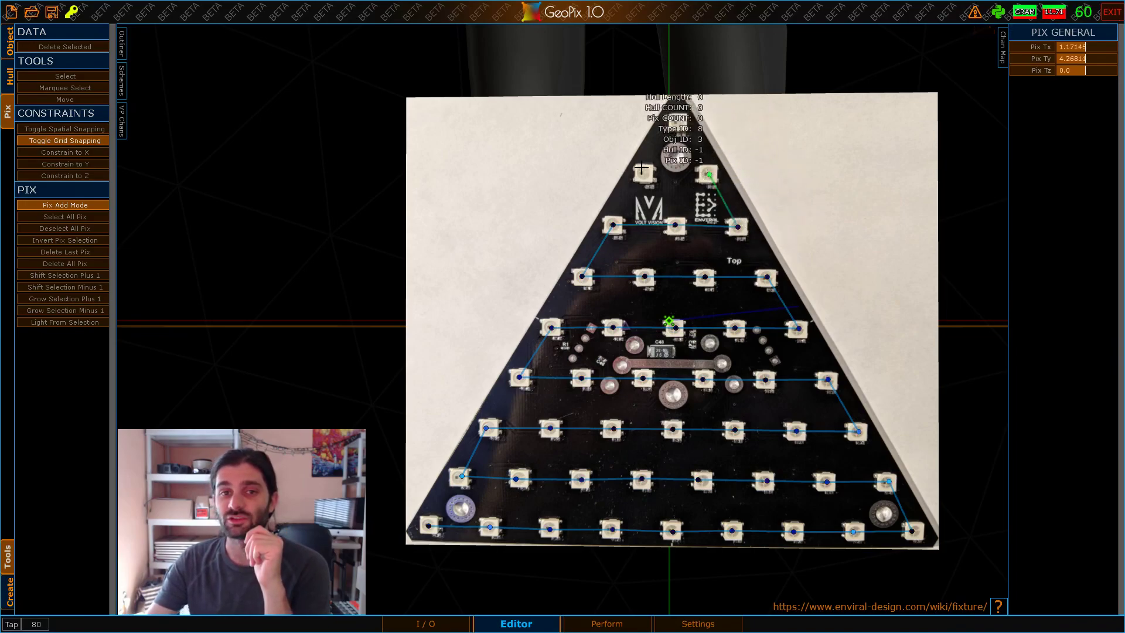
click(642, 172)
click(678, 120)
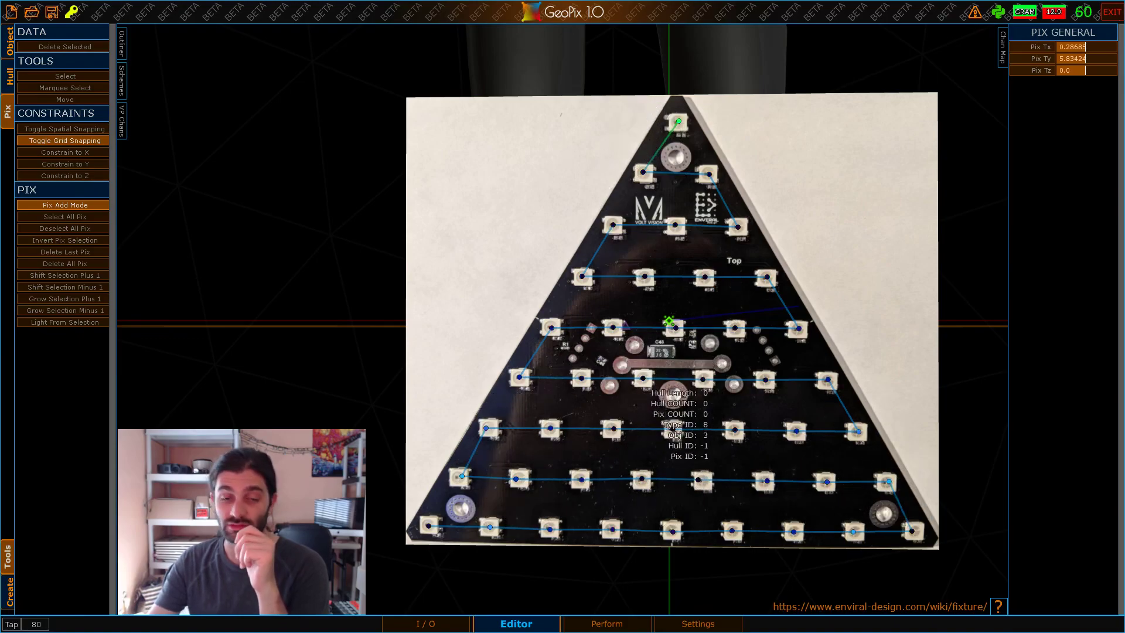
scroll(671, 363, down, 5)
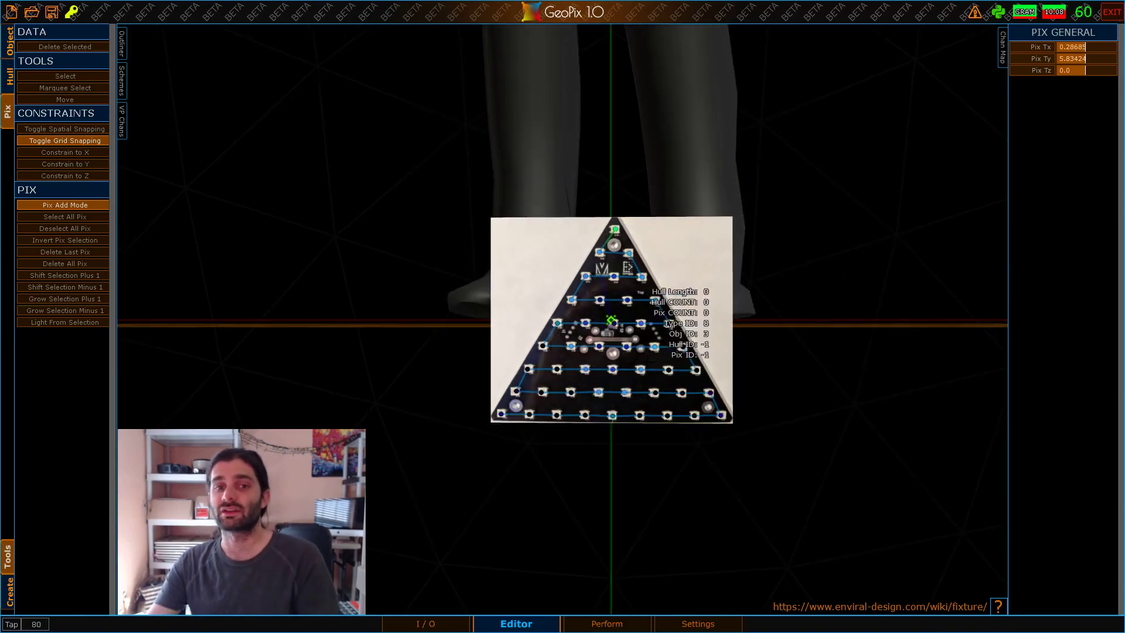
scroll(671, 363, up, 5)
alt+drag(675, 357, 599, 306)
scroll(694, 308, down, 5)
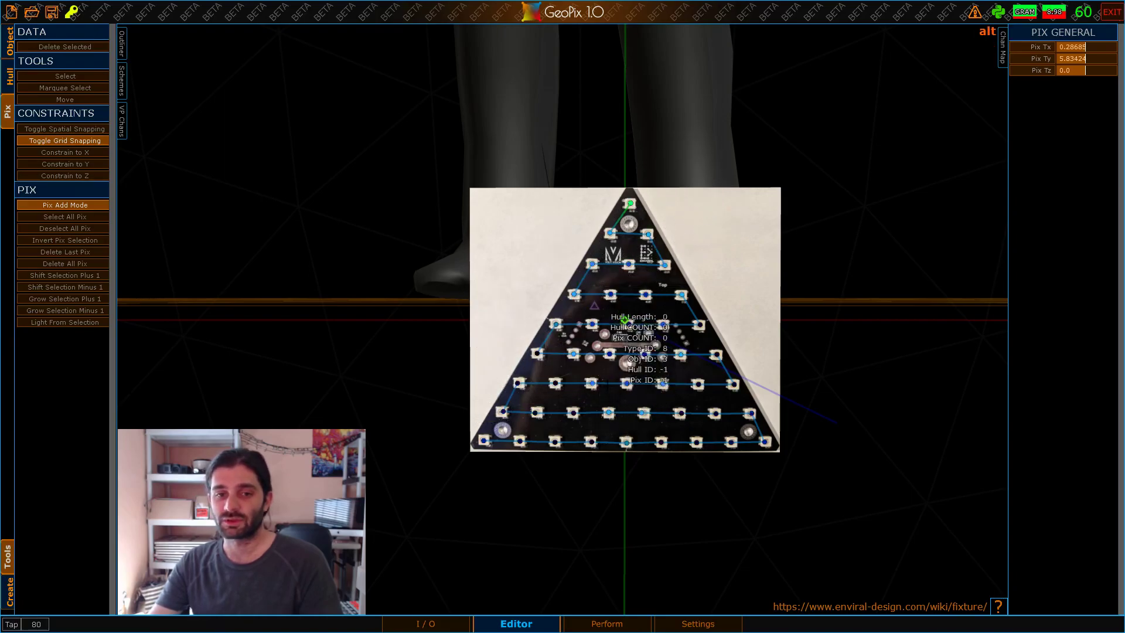
Inspect the finished pix chain up close and from several angles against the LEDs in the reference photo
alt+drag(646, 415, 638, 345)
key(q)
alt+middle_drag(666, 353, 634, 337)
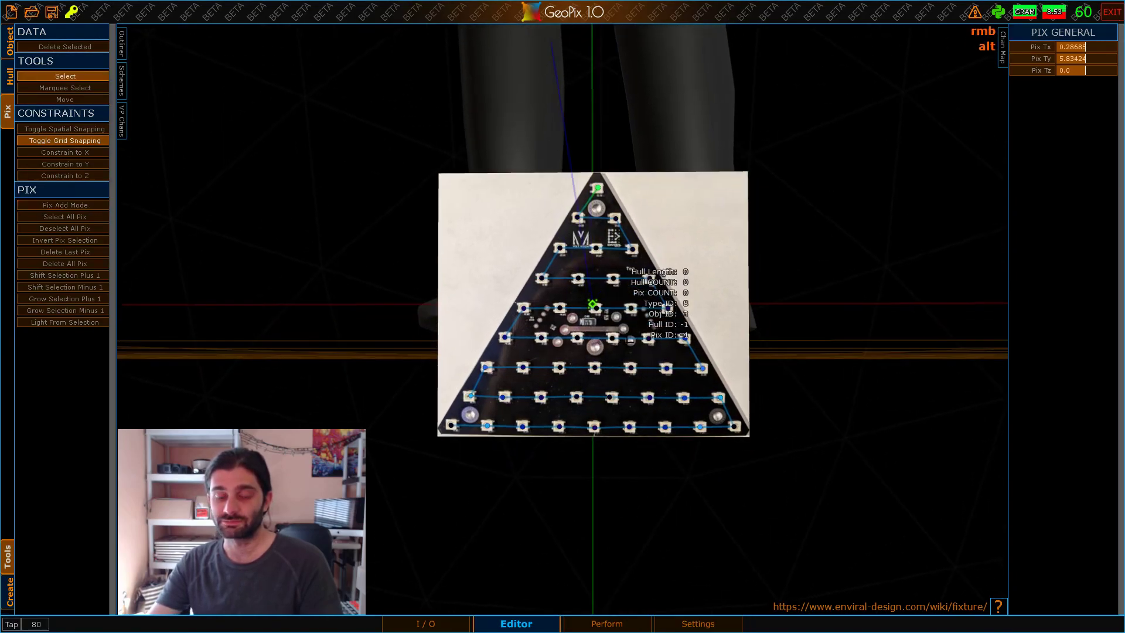
alt+drag(634, 337, 582, 343)
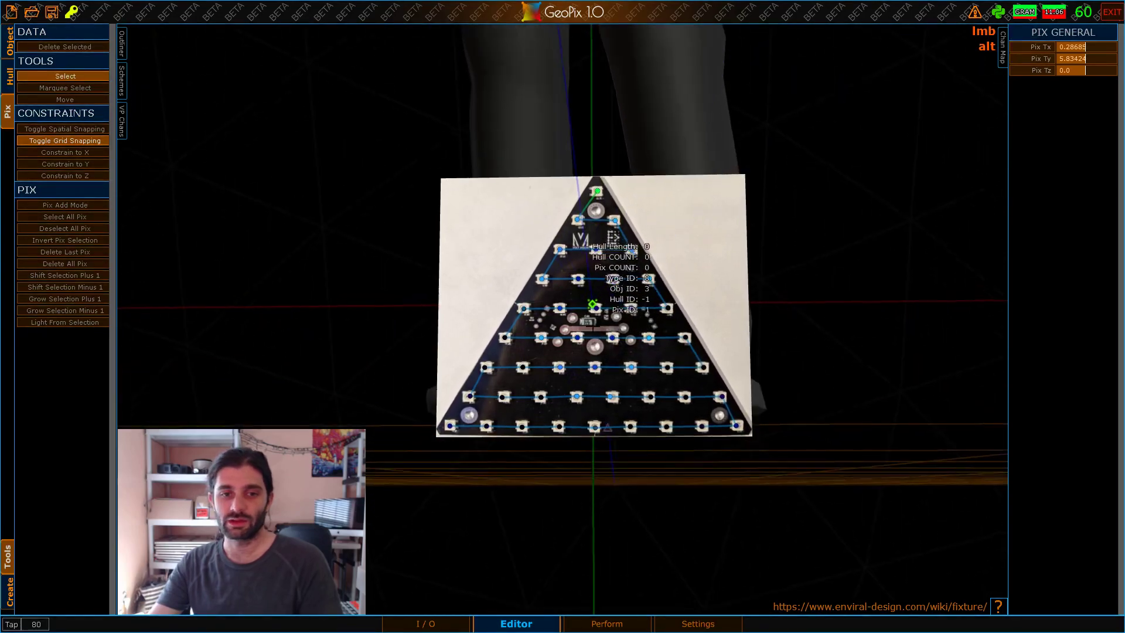
scroll(586, 351, up, 5)
alt+scroll(644, 454, up, 5)
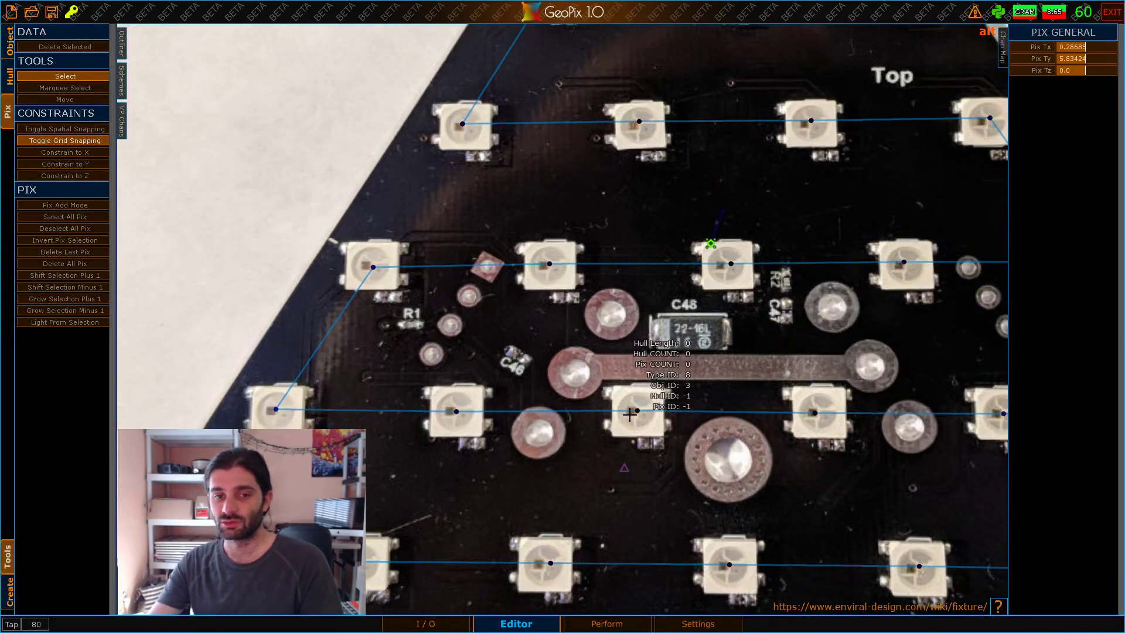
alt+scroll(620, 414, down, 10)
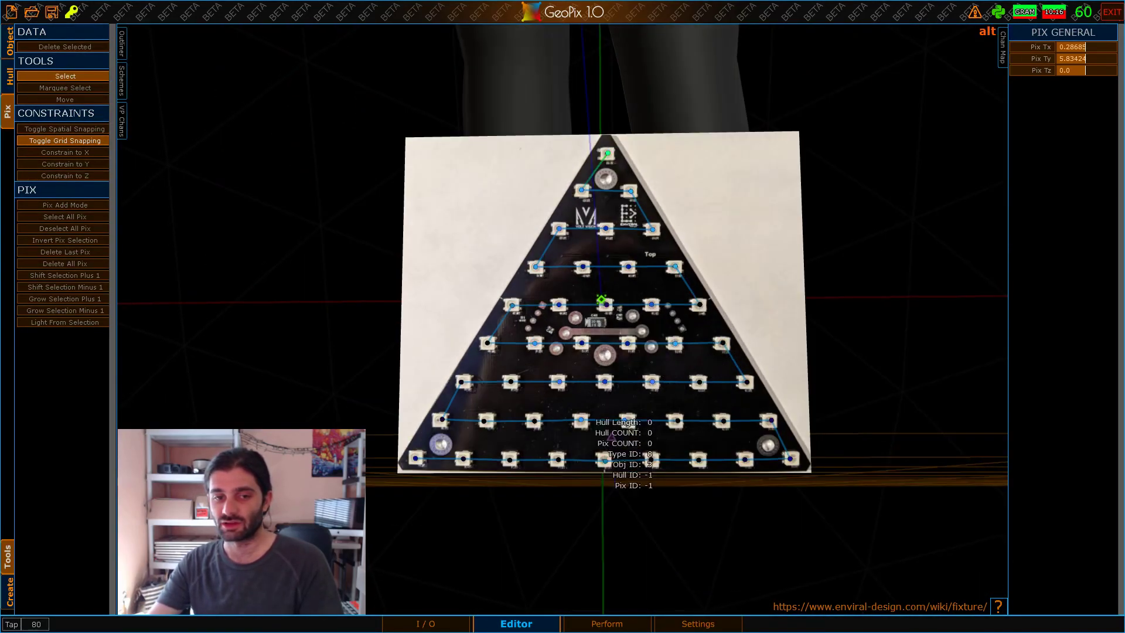
alt+scroll(607, 486, up, 8)
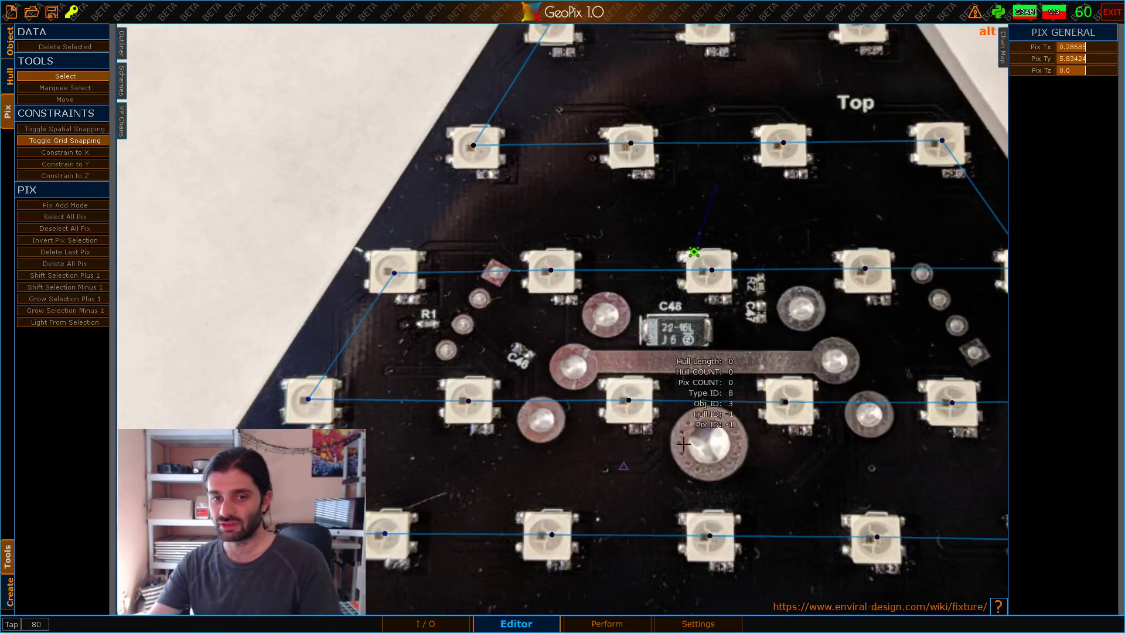
alt+scroll(682, 438, down, 10)
Select all the hand-placed pix of the fixture and delete them
alt+drag(661, 348, 589, 275)
alt+right_drag(568, 269, 591, 268)
alt+drag(590, 271, 571, 285)
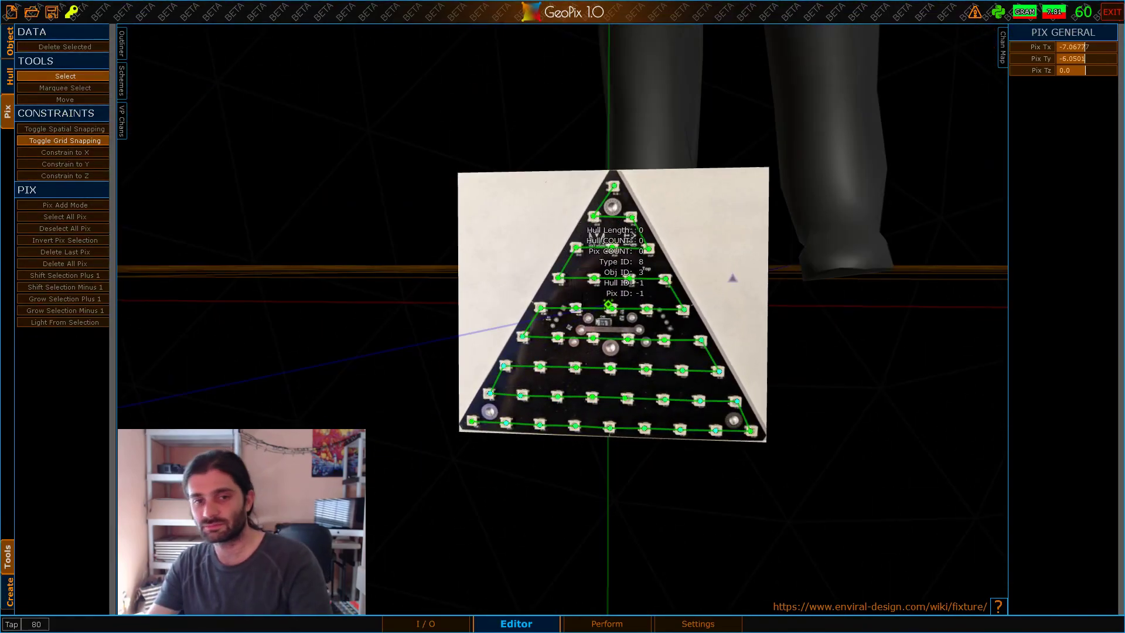
key(Delete)
alt+drag(547, 229, 598, 213)
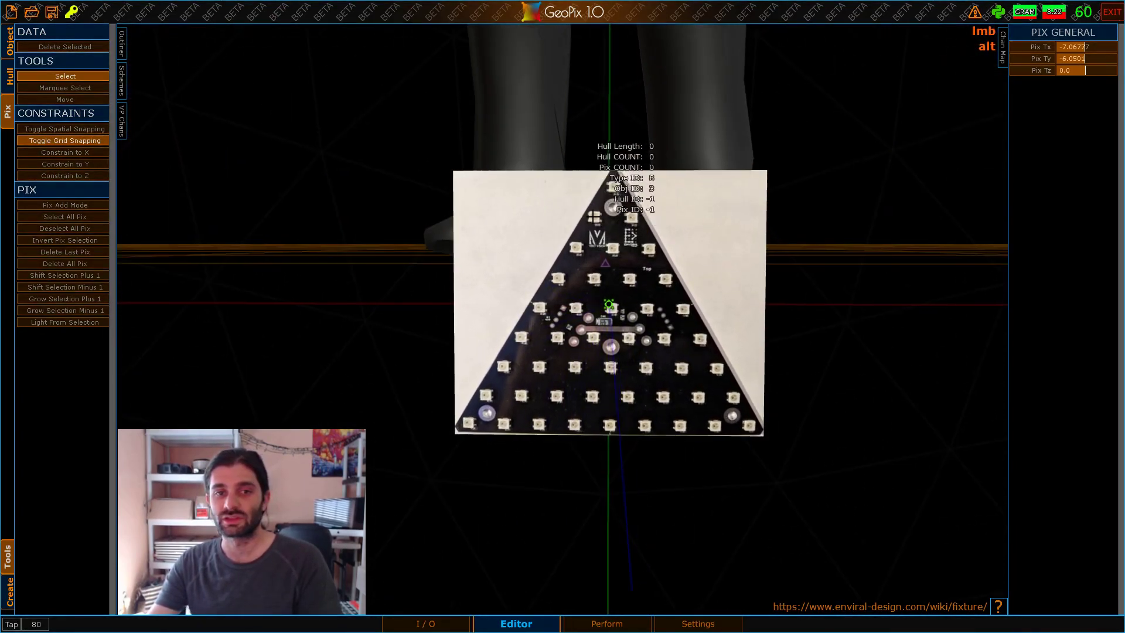
Start adding hulls and place one on the first and last LED of the bottom row, from left to right
click(6, 76)
alt+drag(644, 259, 641, 233)
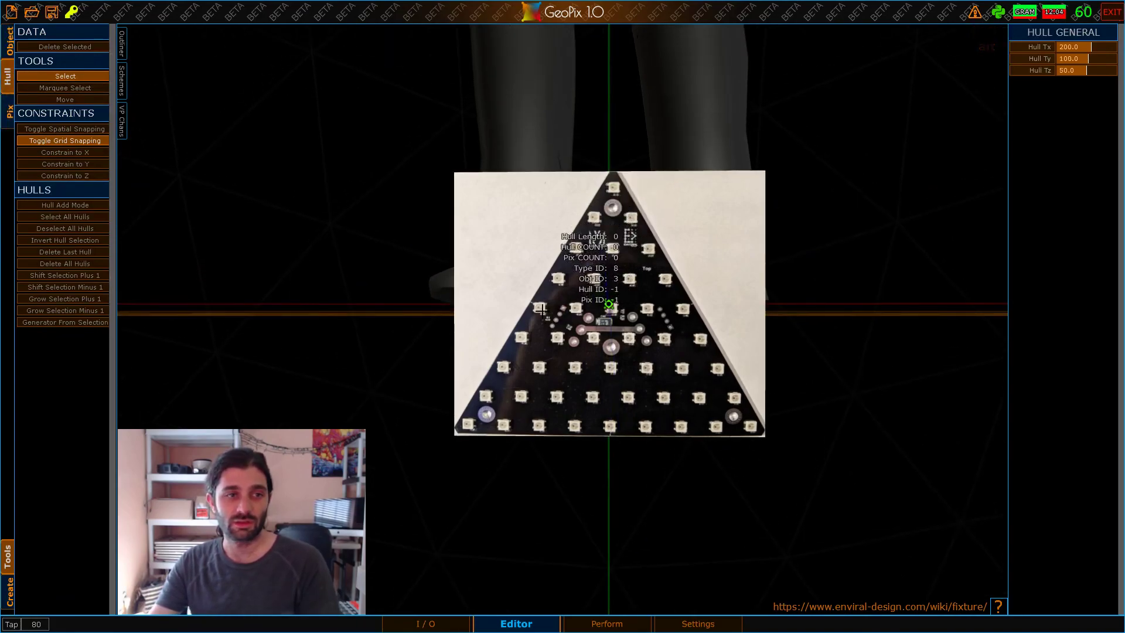
click(47, 206)
alt+drag(454, 428, 504, 365)
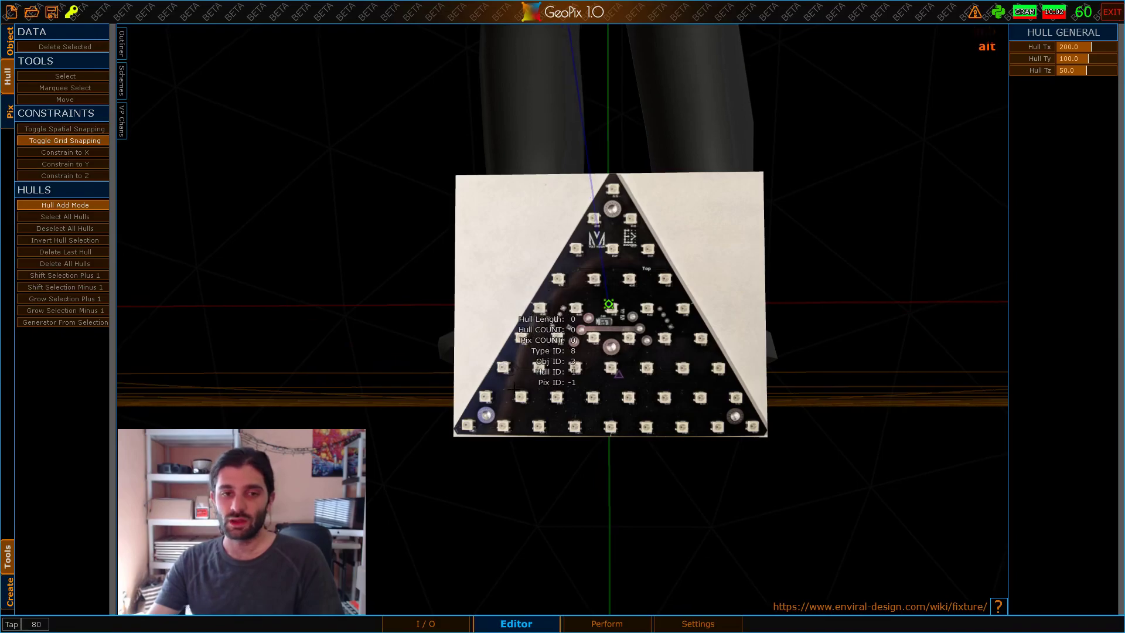
alt+scroll(506, 379, up, 3)
alt+drag(526, 388, 500, 388)
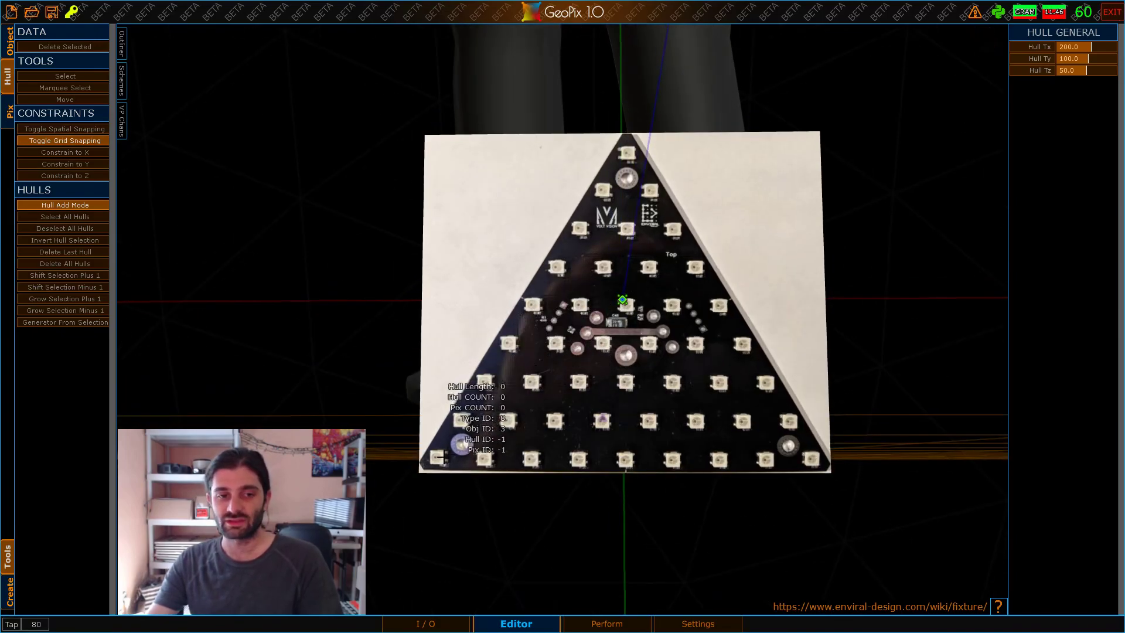
click(437, 457)
click(812, 459)
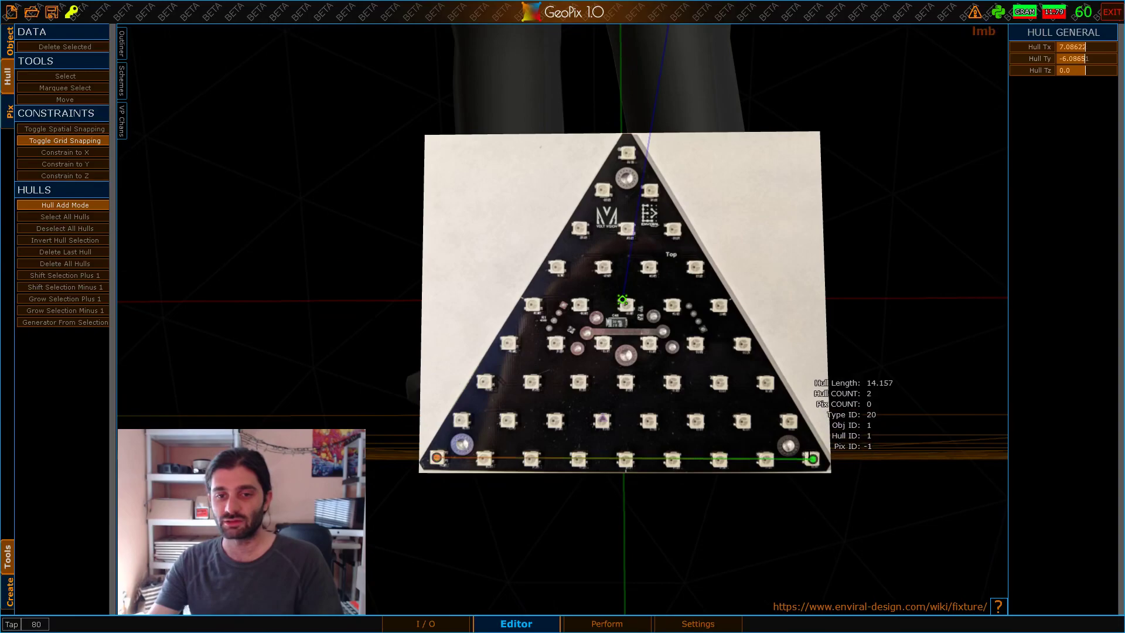
Continue the hull zigzag by placing hulls on the end LEDs of the second, third and fourth rows from the bottom
click(790, 420)
click(461, 418)
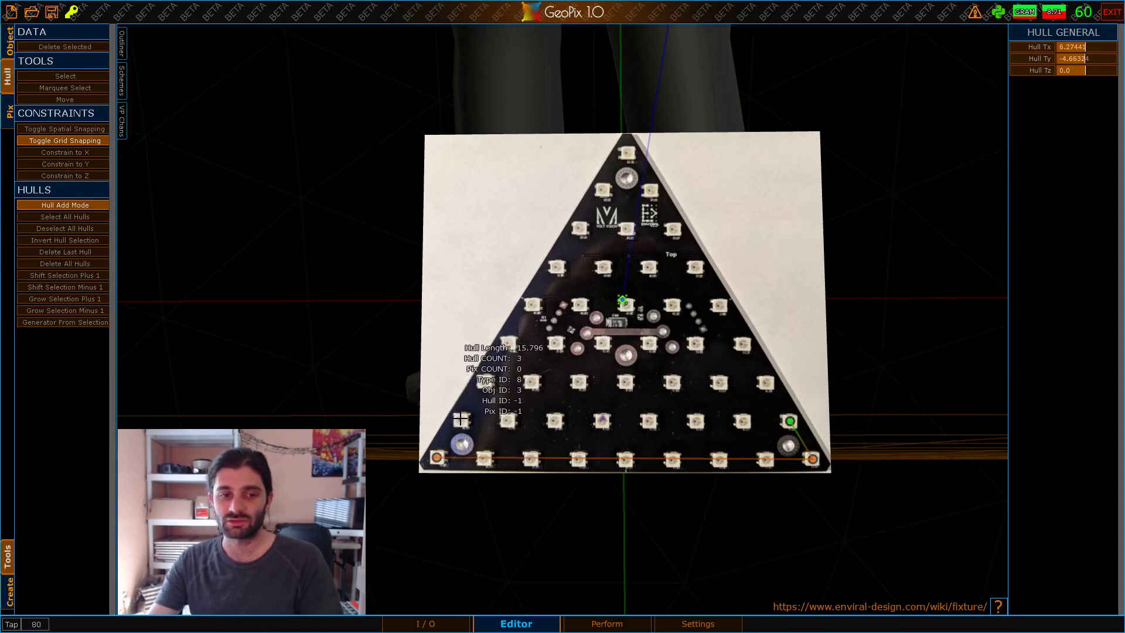
click(483, 382)
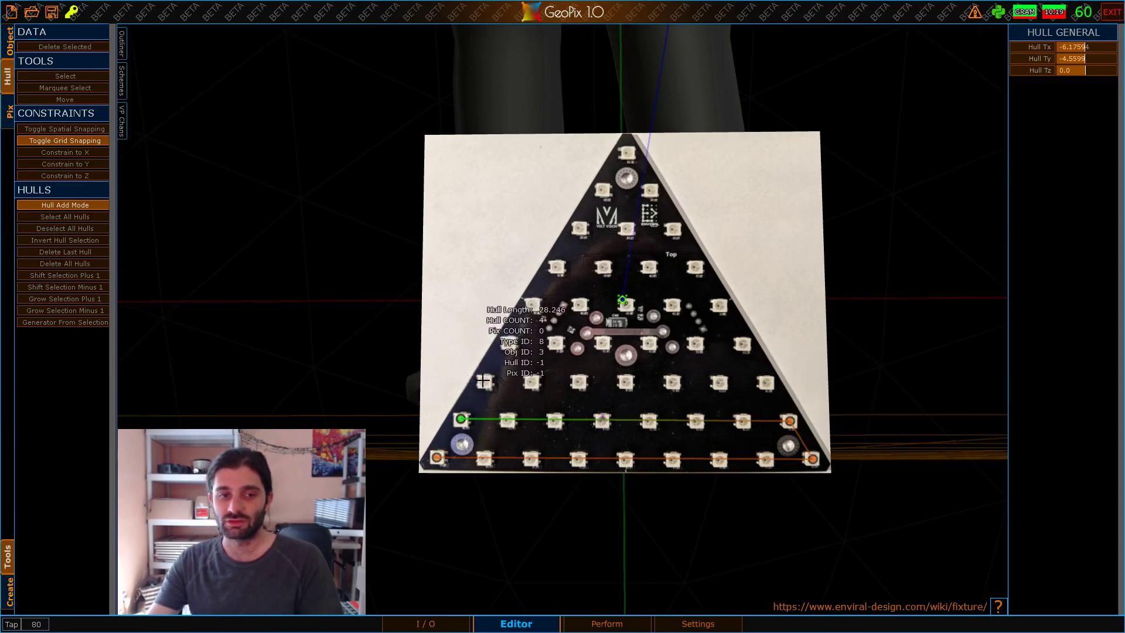
click(766, 383)
click(743, 343)
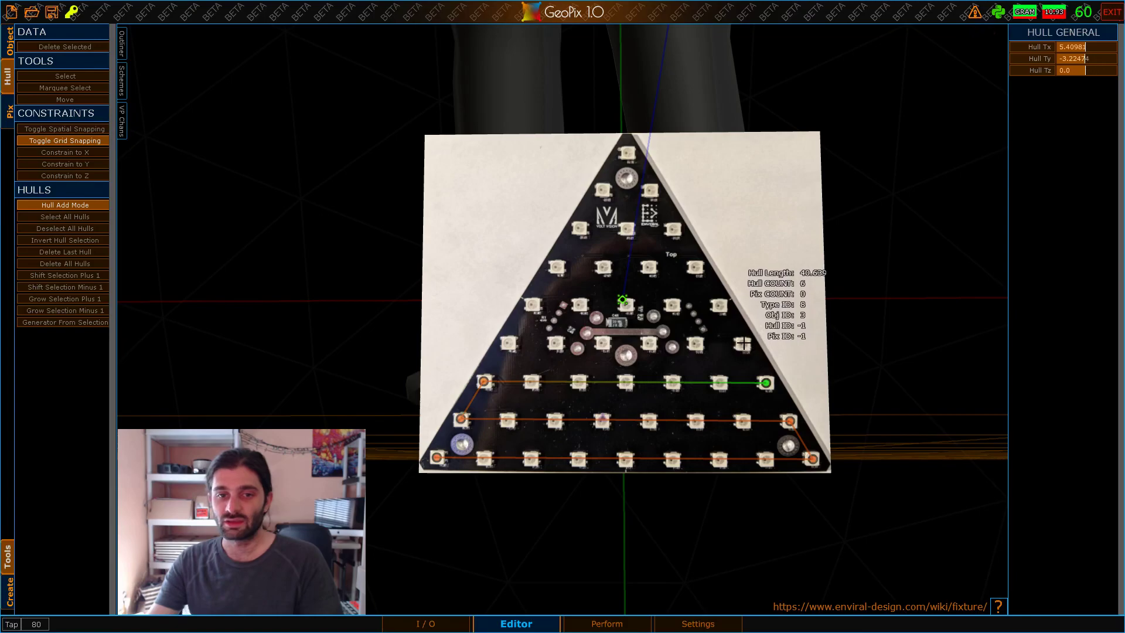
click(509, 342)
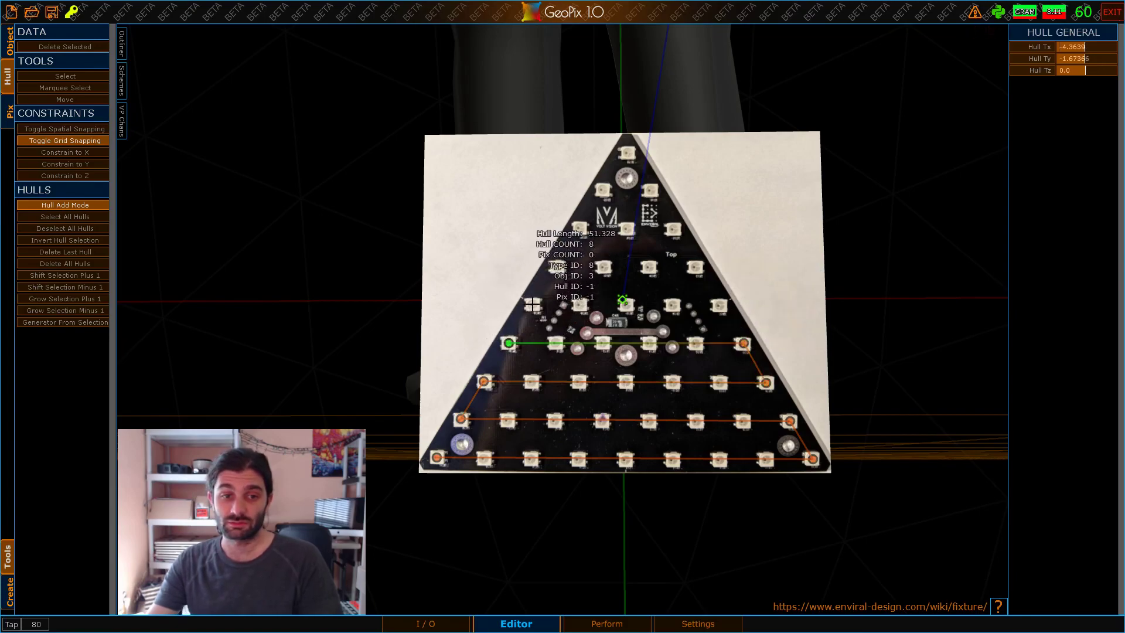
Place hulls on the end LEDs of the middle row and the row just above it, continuing the zigzag
click(532, 304)
click(720, 305)
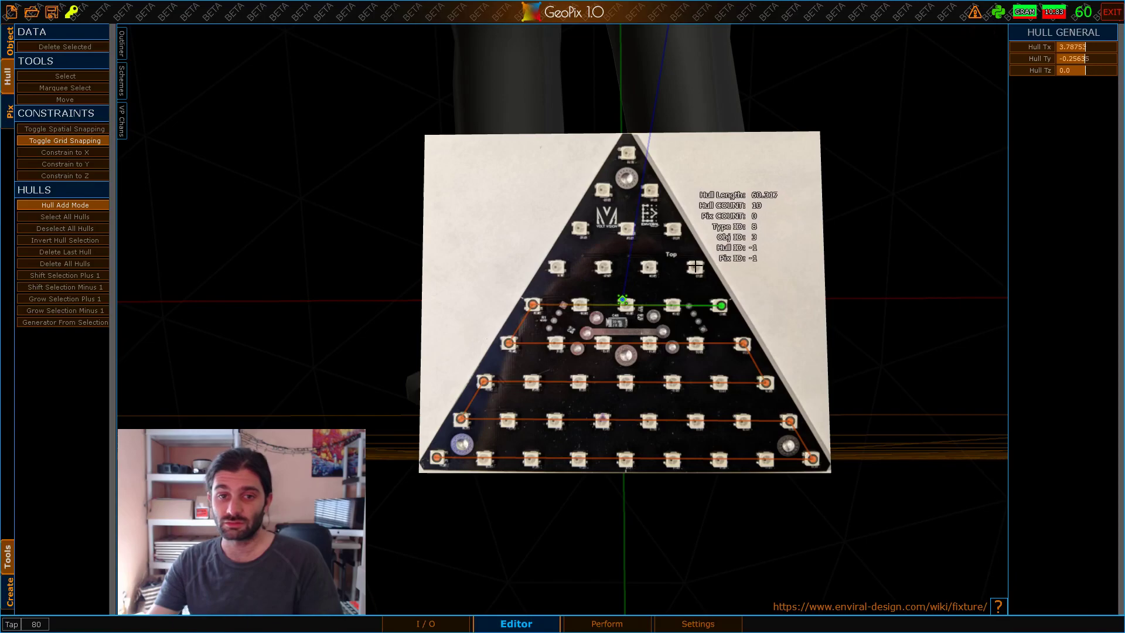
click(695, 266)
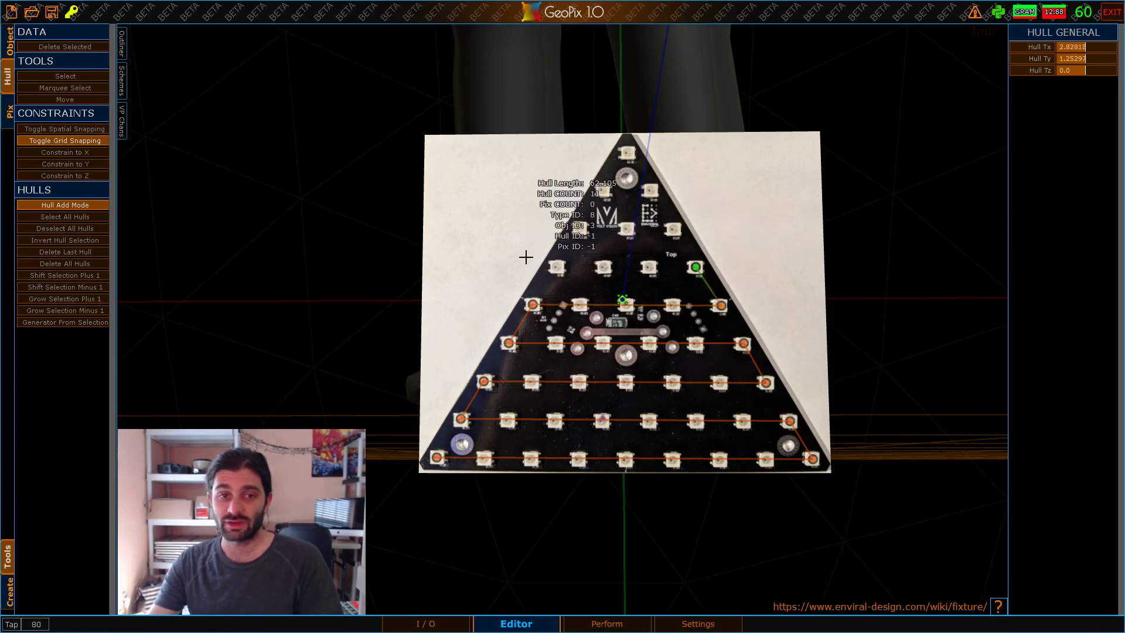
click(556, 265)
Finish the hull path with hulls on the end LEDs of the two rows below the tip and on the tip LED
click(580, 228)
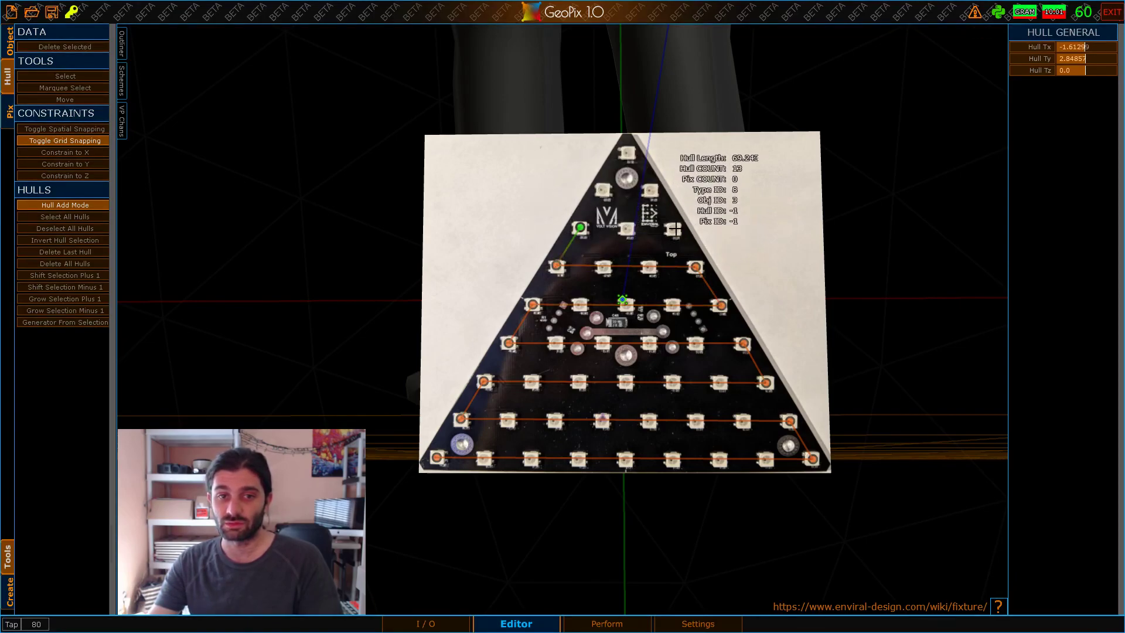
click(673, 228)
click(649, 190)
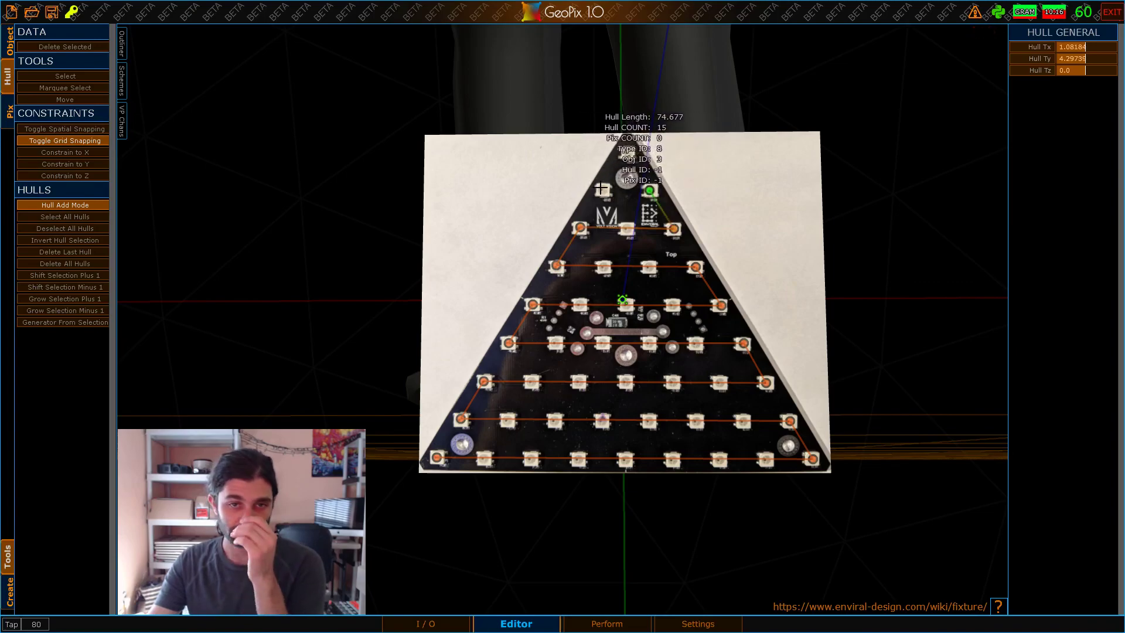
click(602, 188)
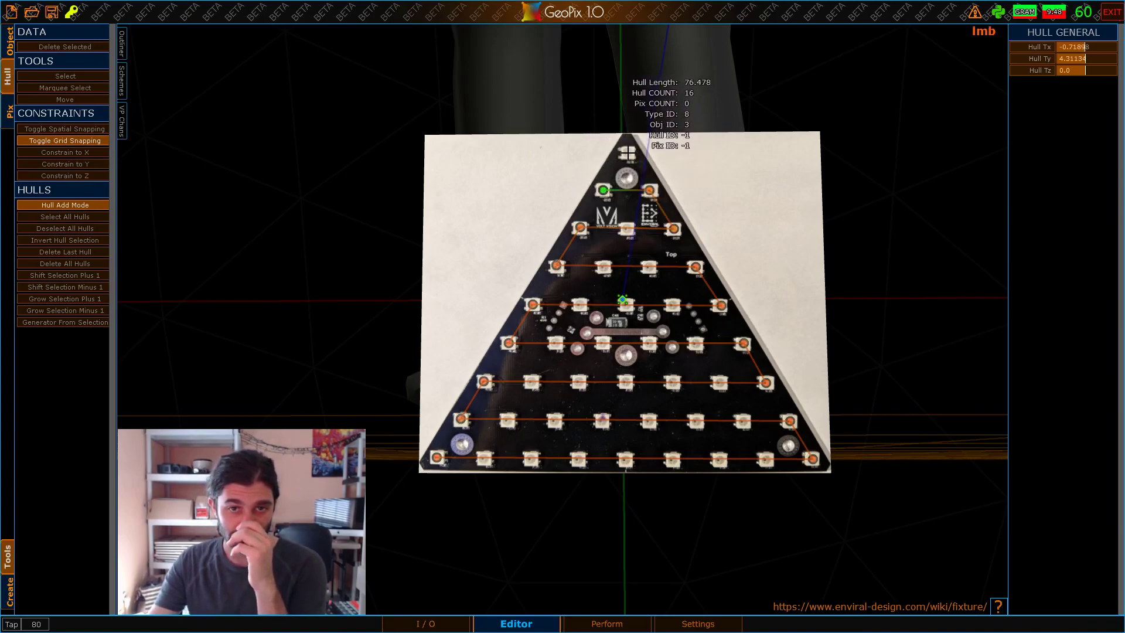
click(628, 152)
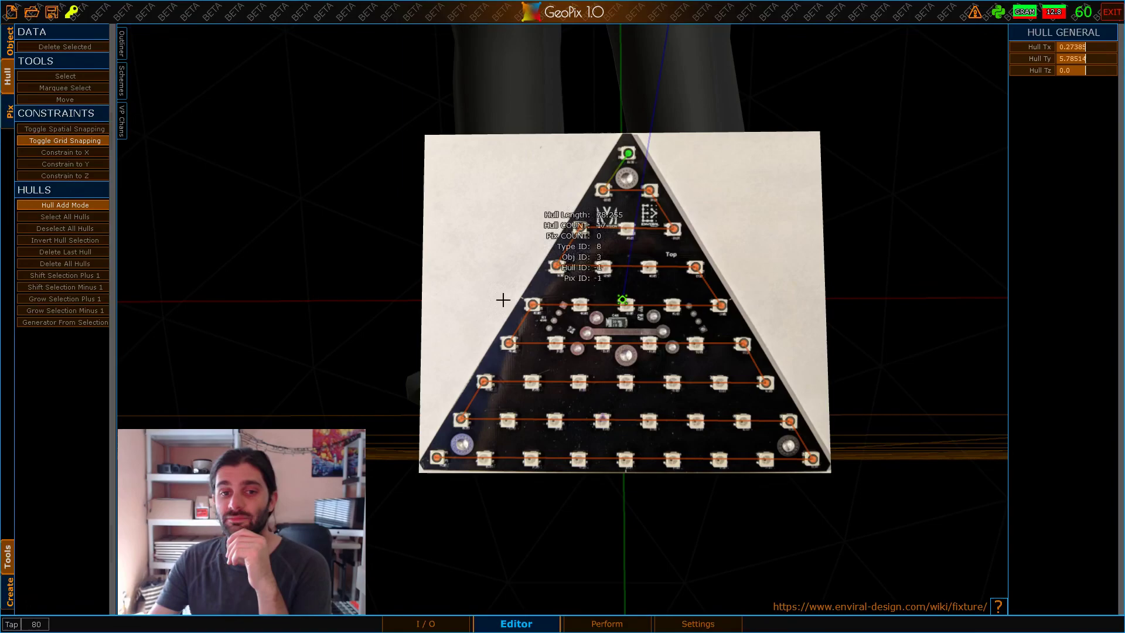
Select all the hulls and create a strip generator from them with an X Count of 45
scroll(503, 300, down, 2)
scroll(505, 321, up, 1)
key(q)
key(ctrl+a)
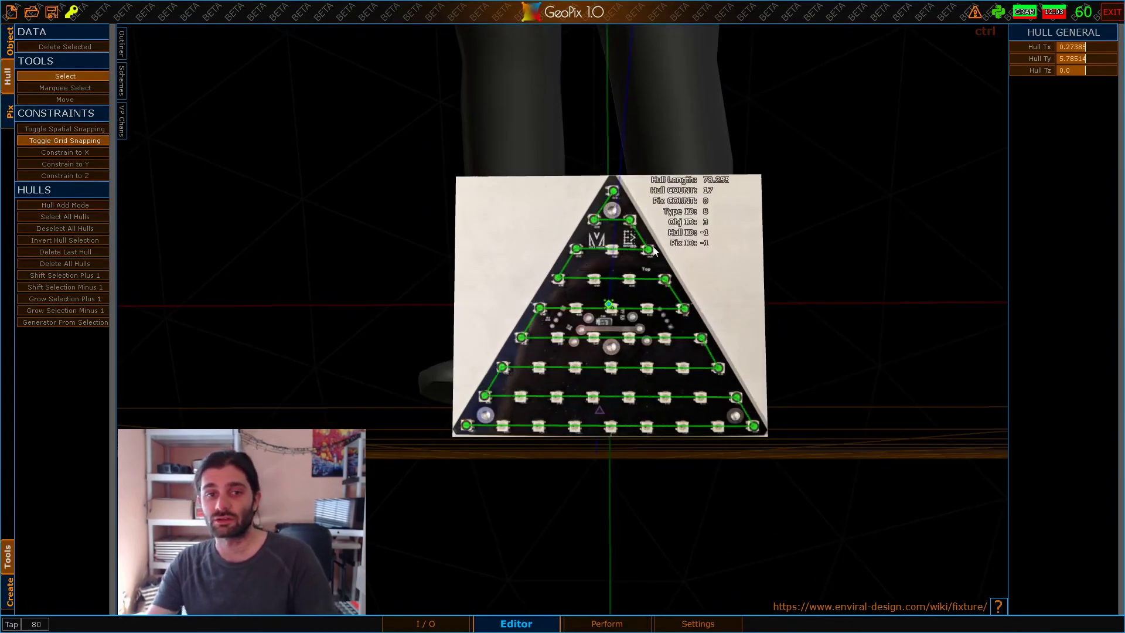
click(66, 323)
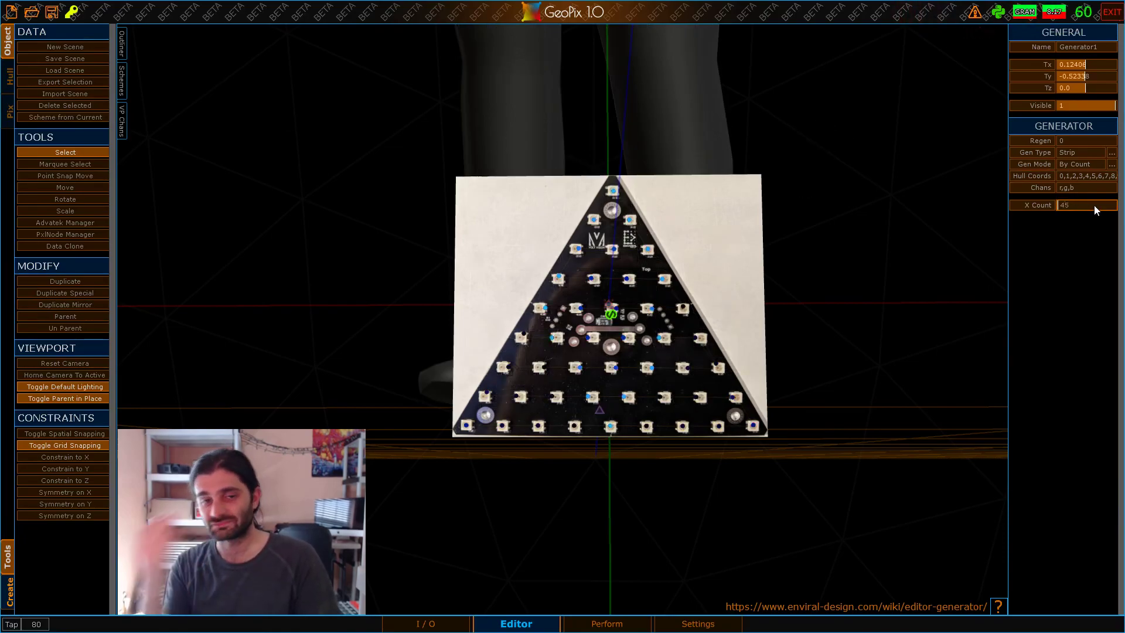
Open the scene outliner and hide Primitive1, the plane carrying the reference photo
click(535, 223)
alt+drag(403, 180, 436, 272)
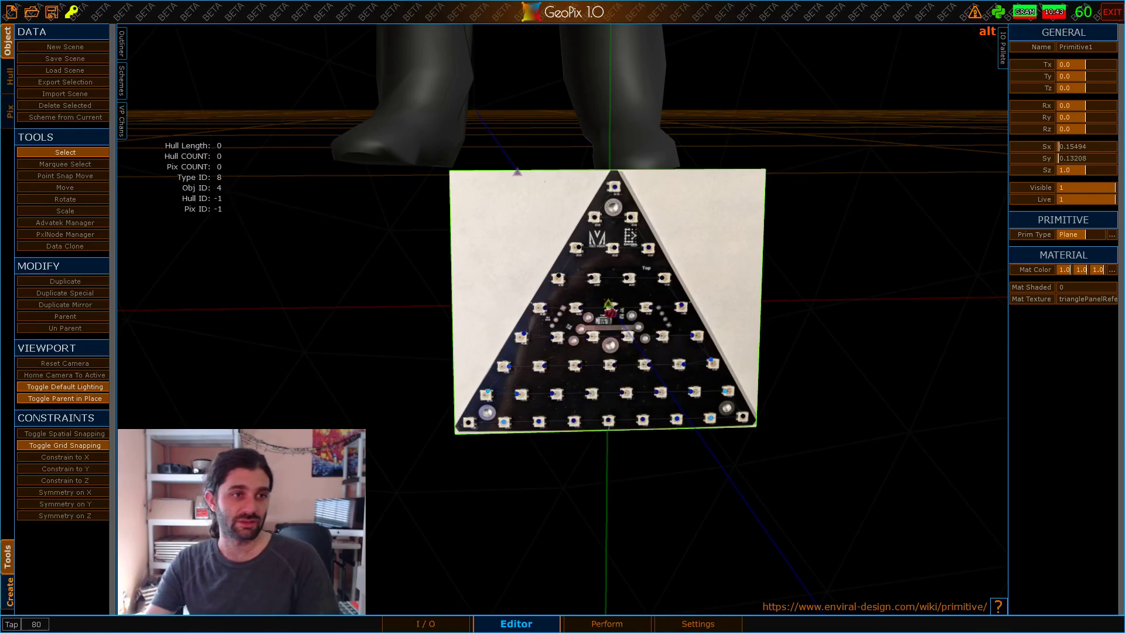
click(122, 44)
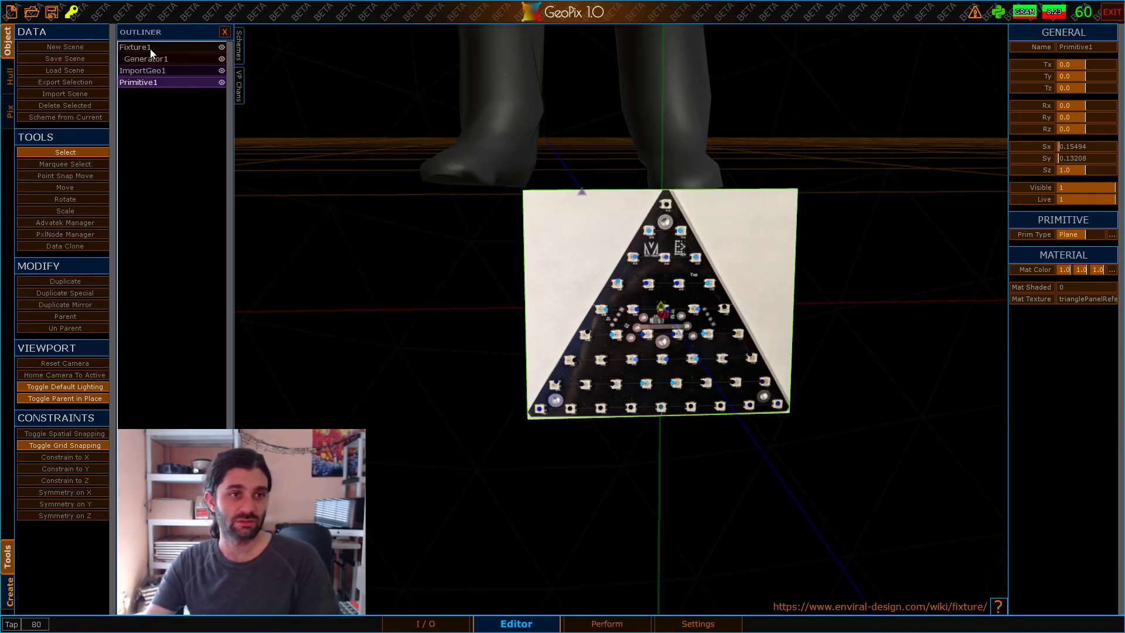
click(151, 49)
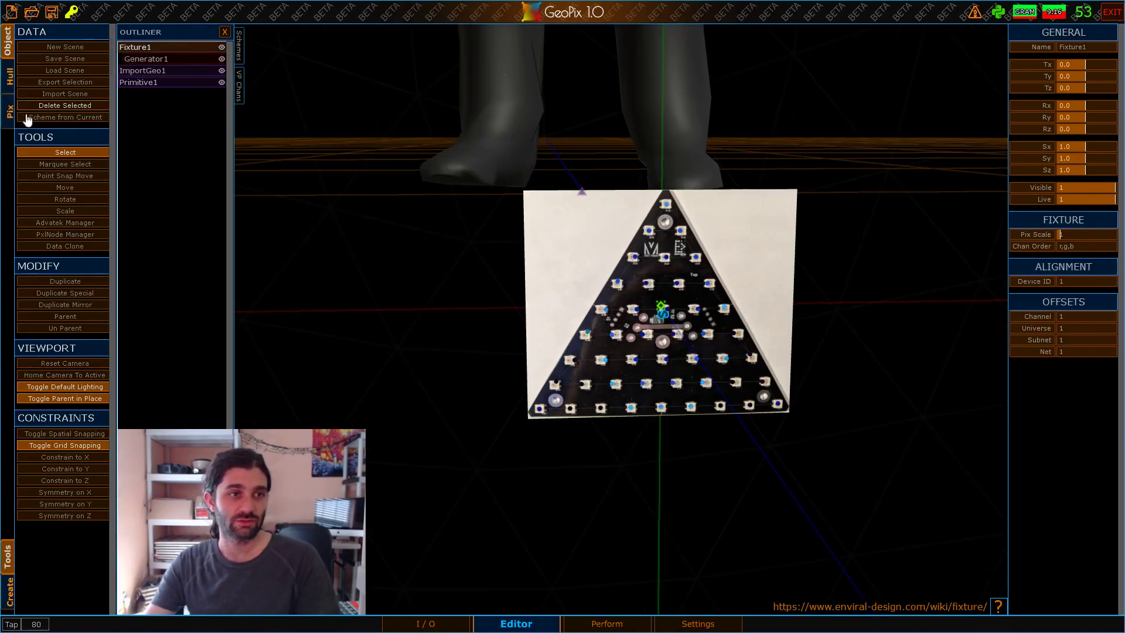
click(164, 72)
click(175, 82)
click(221, 82)
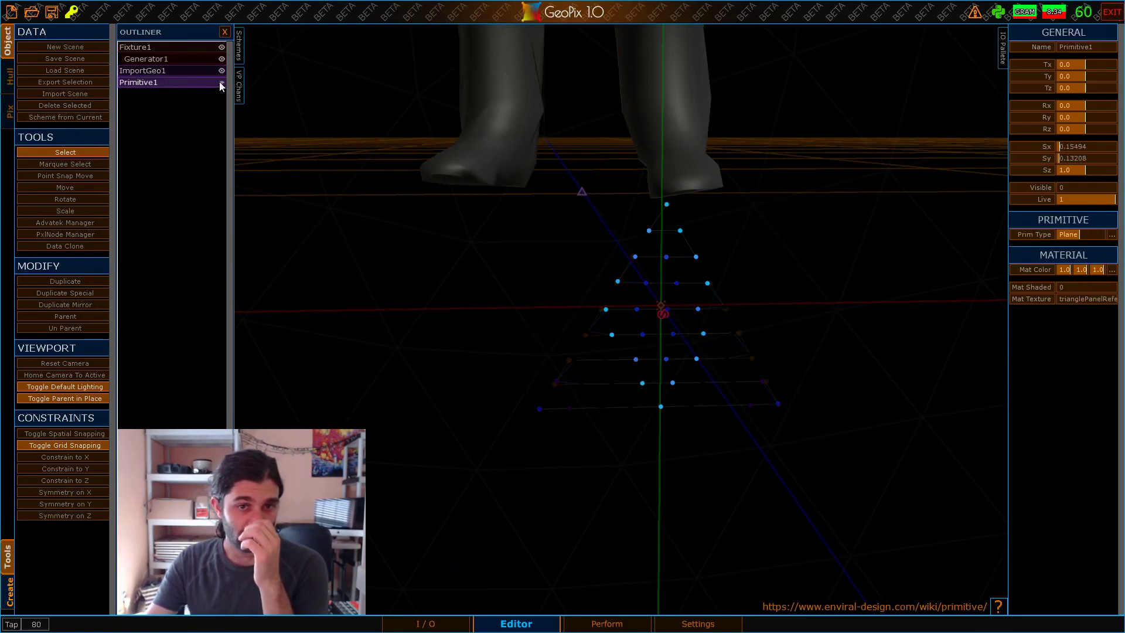
Select Fixture1 and examine its generated pix chain in pix mode from several angles, especially the row ends
click(160, 49)
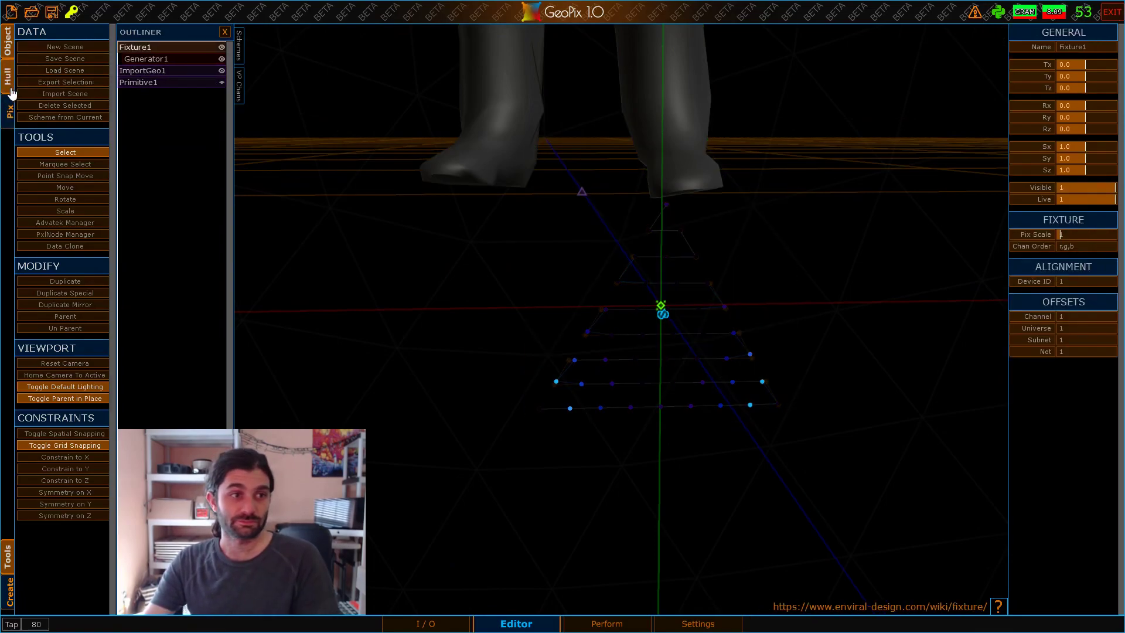
click(9, 109)
alt+drag(931, 255, 893, 223)
alt+right_drag(893, 223, 724, 168)
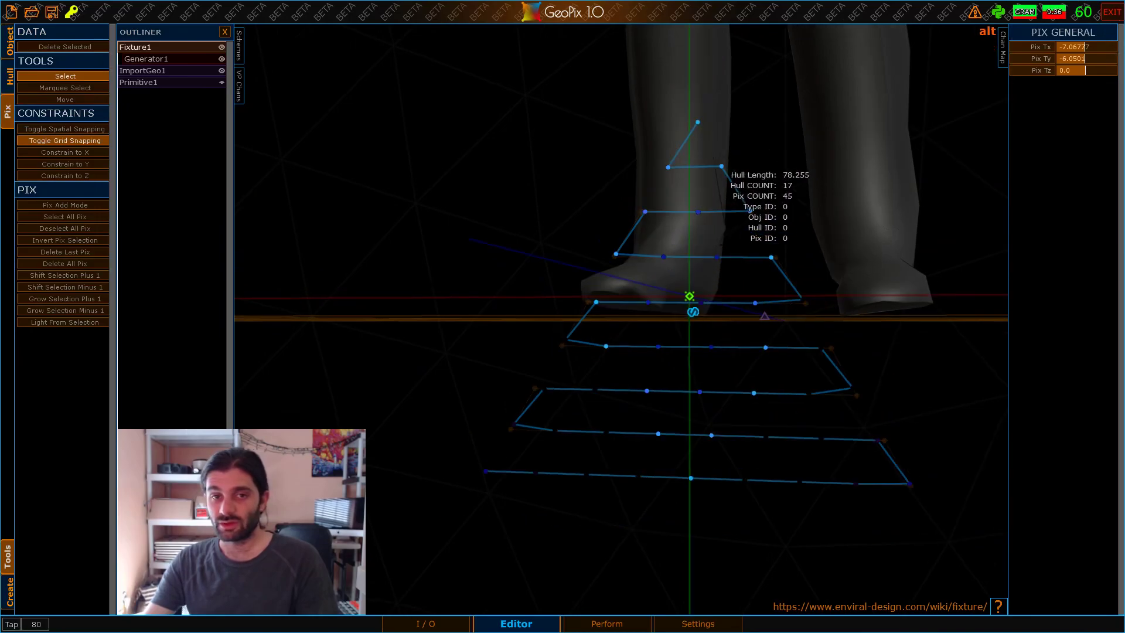
alt+drag(726, 170, 714, 179)
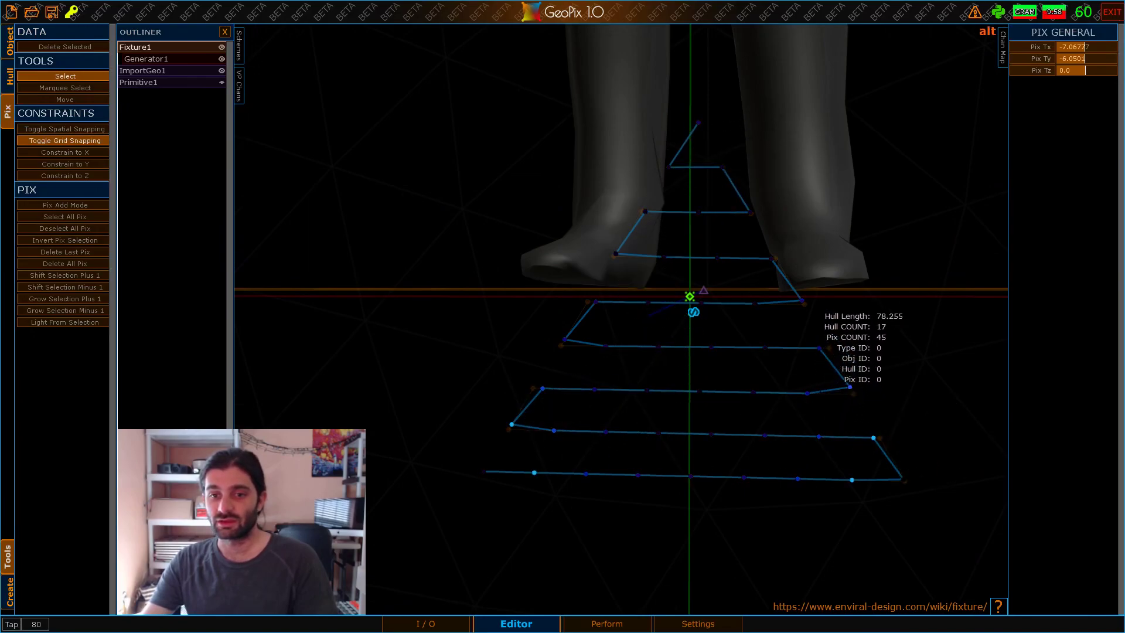
alt+drag(823, 320, 821, 289)
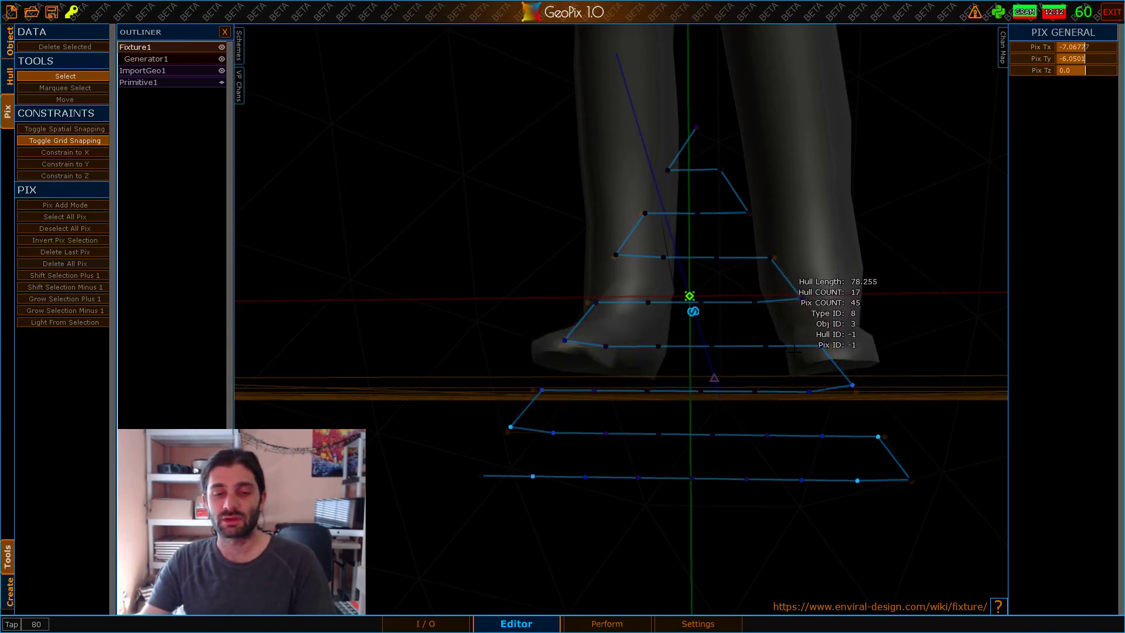
alt+drag(662, 316, 635, 258)
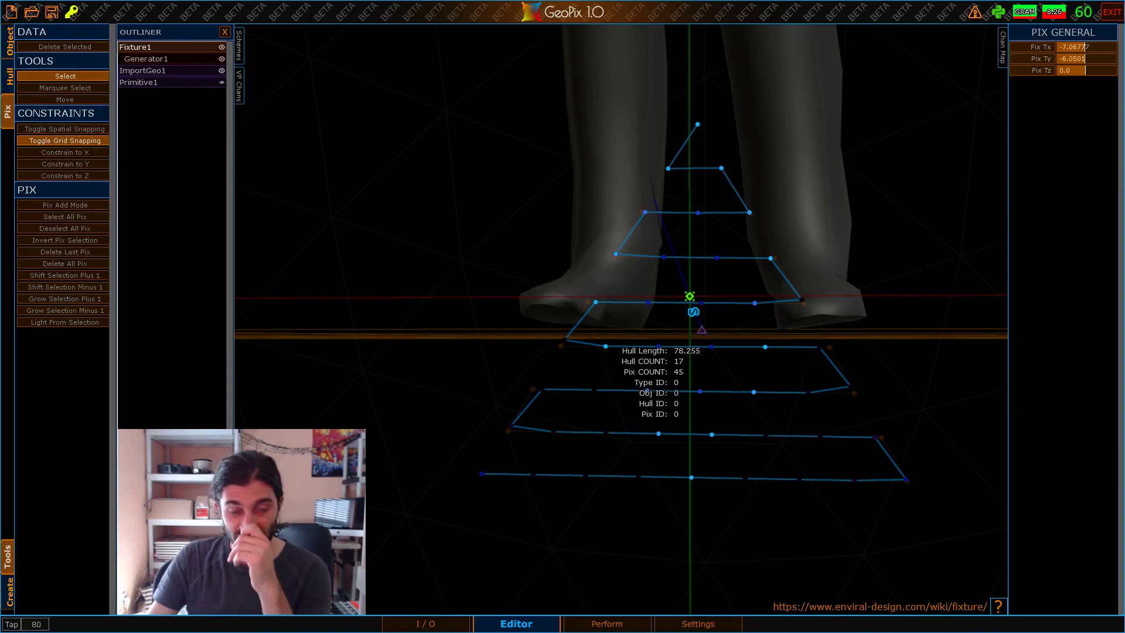
alt+drag(704, 230, 685, 212)
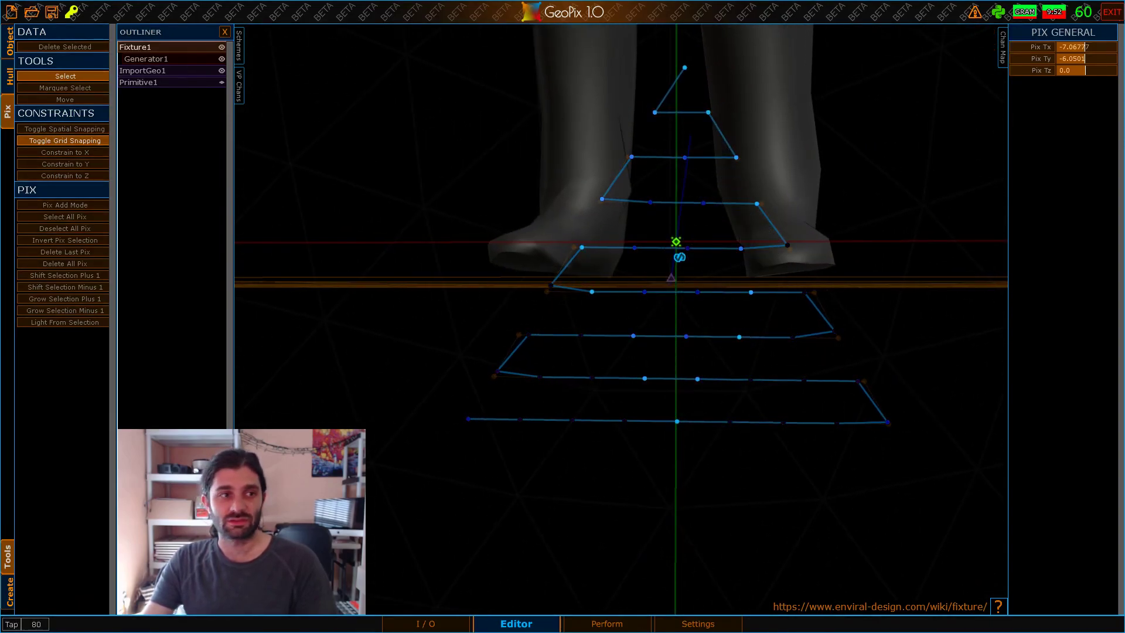
Return to object mode and delete Generator1 from under Fixture1
click(7, 37)
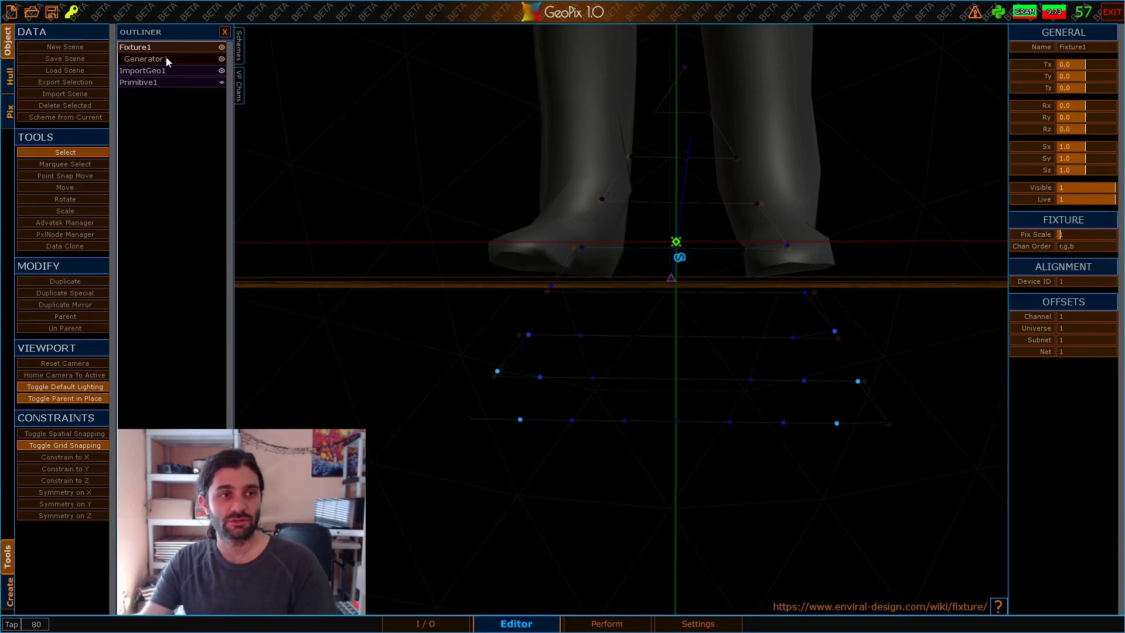
click(170, 58)
key(Delete)
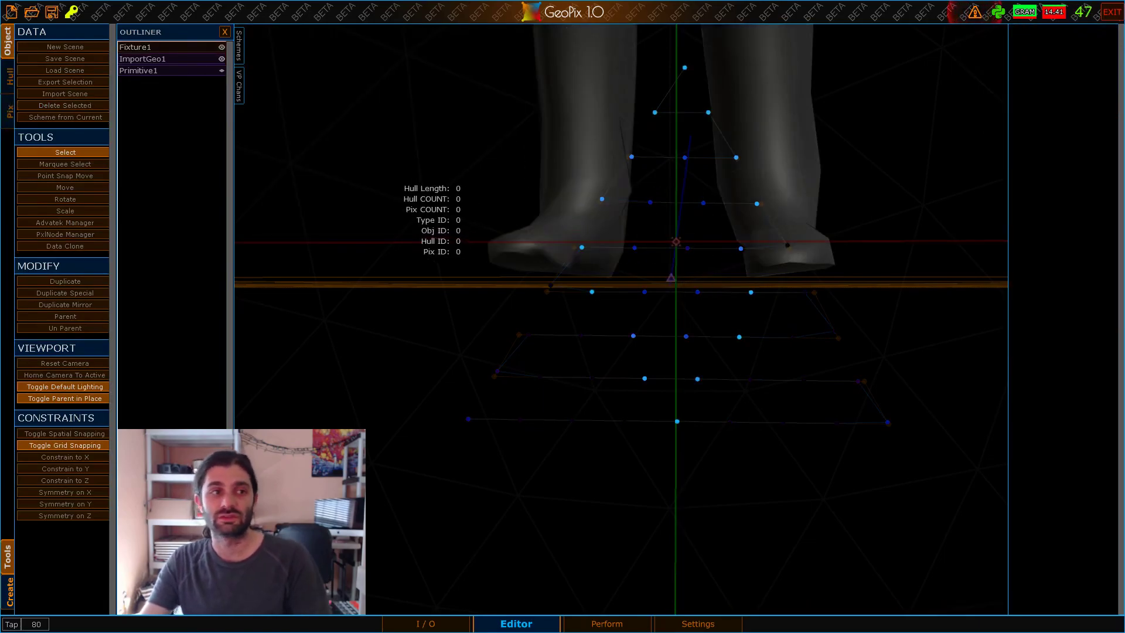
Select Fixture1 in pix mode and delete all of its pix
click(170, 47)
click(7, 112)
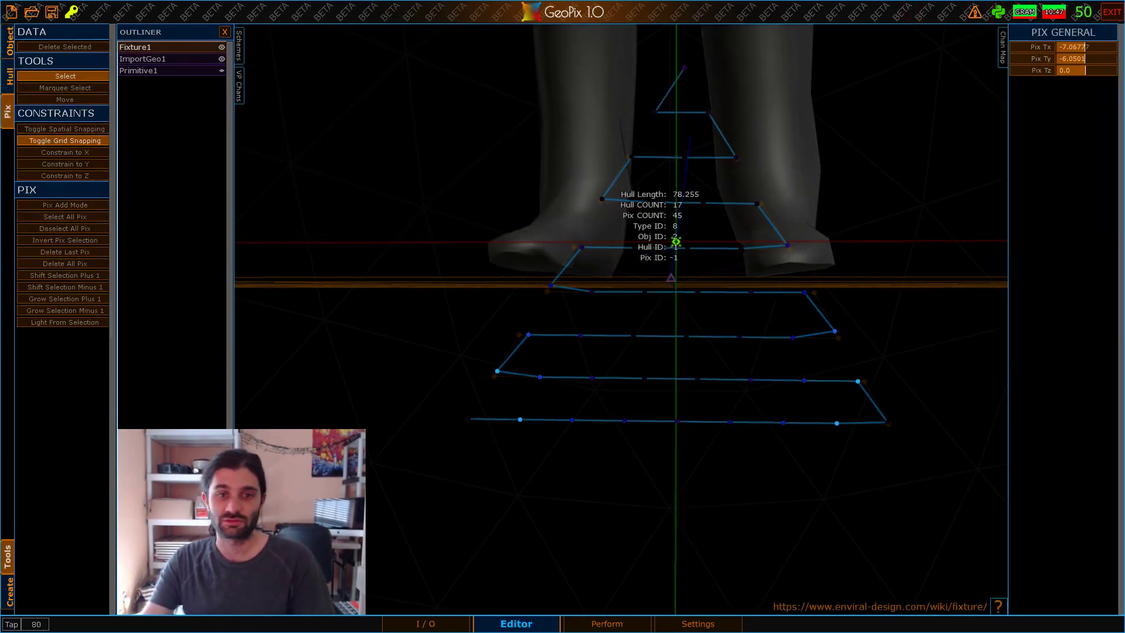
click(65, 217)
key(Delete)
Select only the two hulls at the ends of Fixture1's bottom row and create a strip generator from them
click(7, 79)
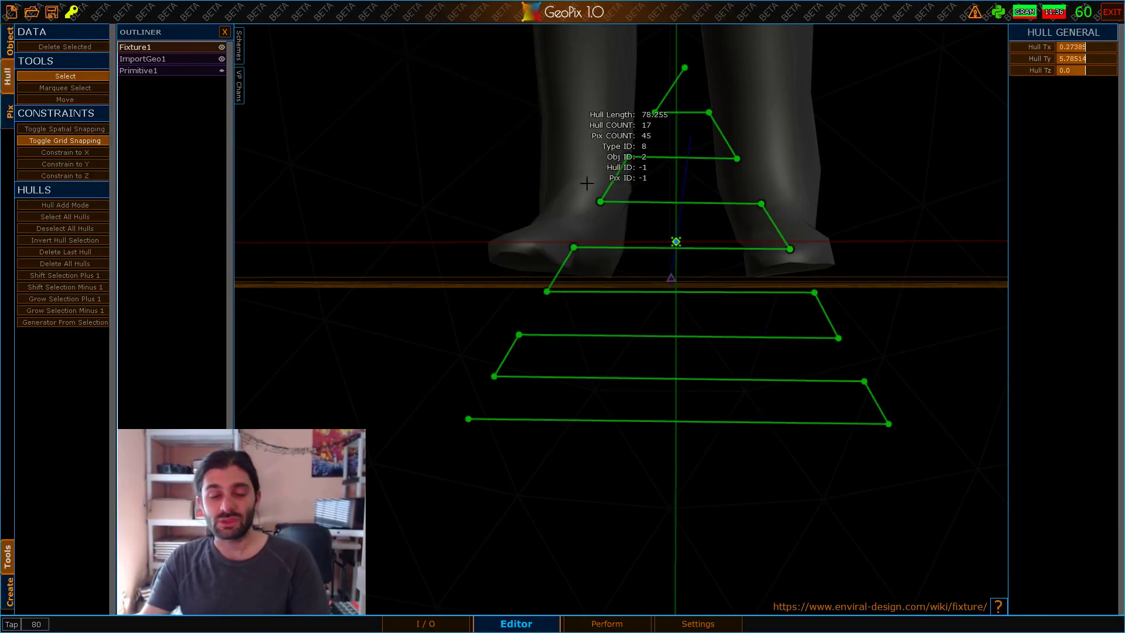
scroll(606, 167, down, 2)
alt+drag(606, 167, 611, 245)
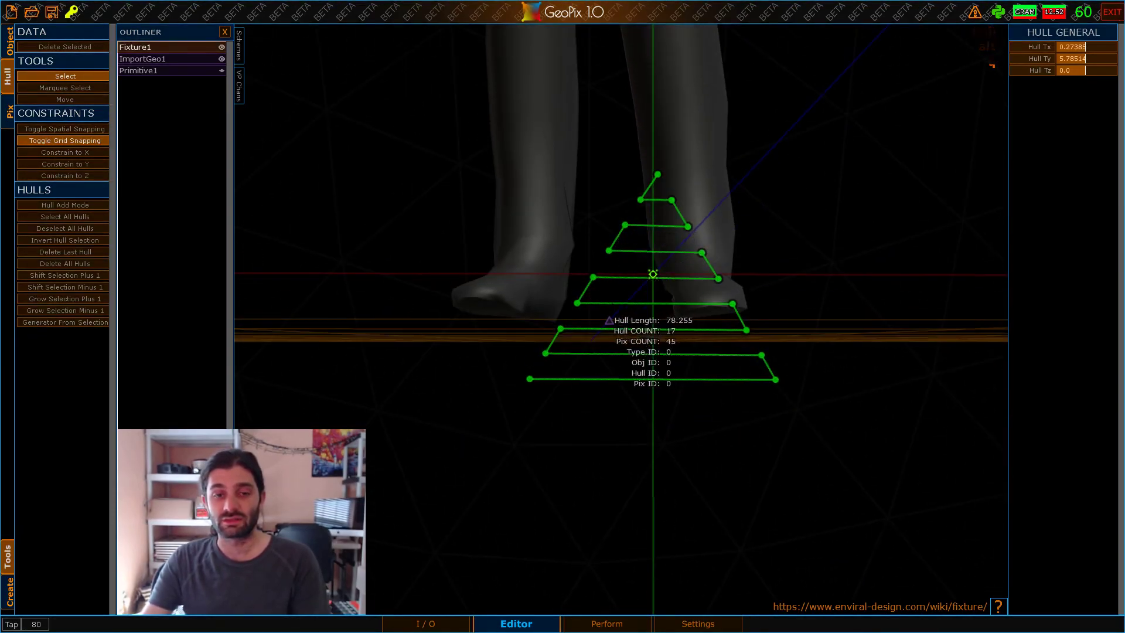
alt+drag(688, 273, 538, 298)
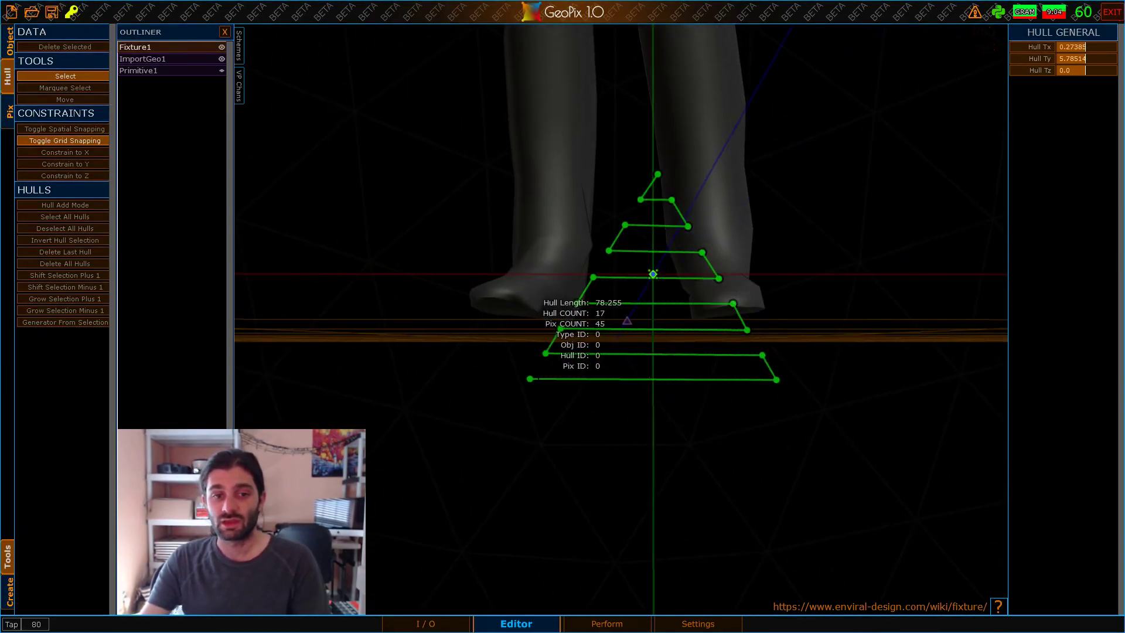
drag(502, 371, 843, 433)
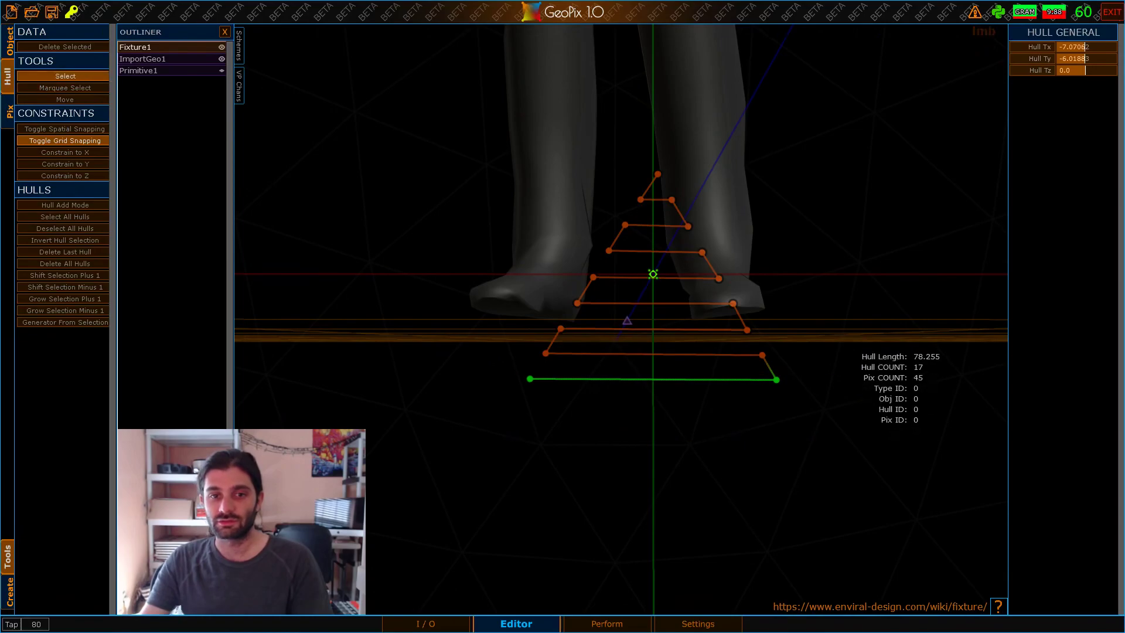
alt+drag(577, 261, 590, 217)
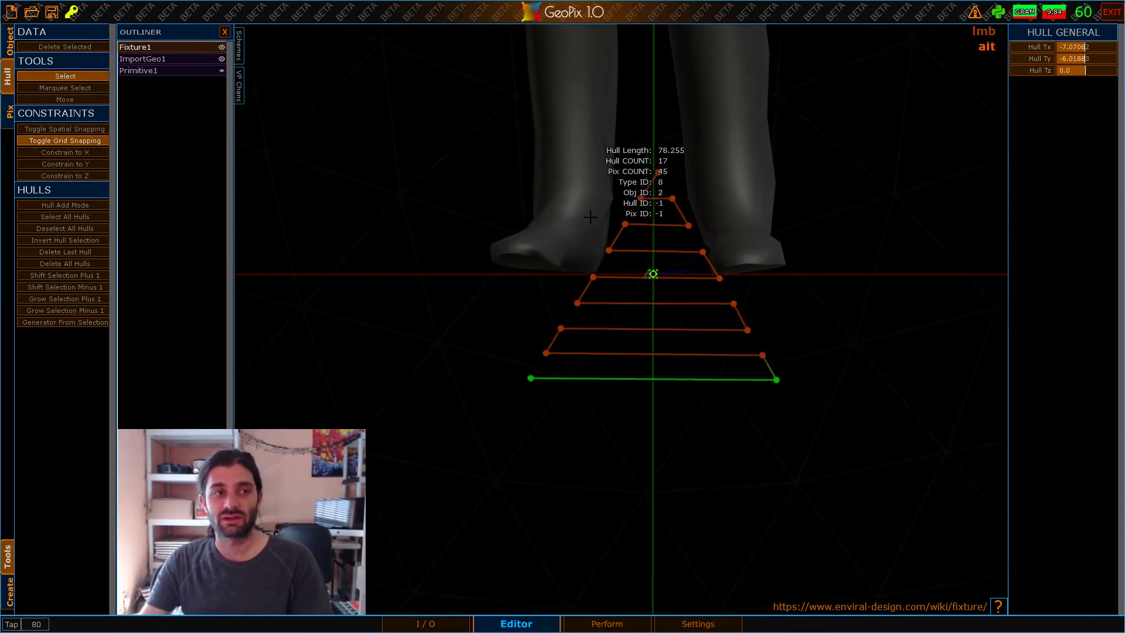
click(84, 323)
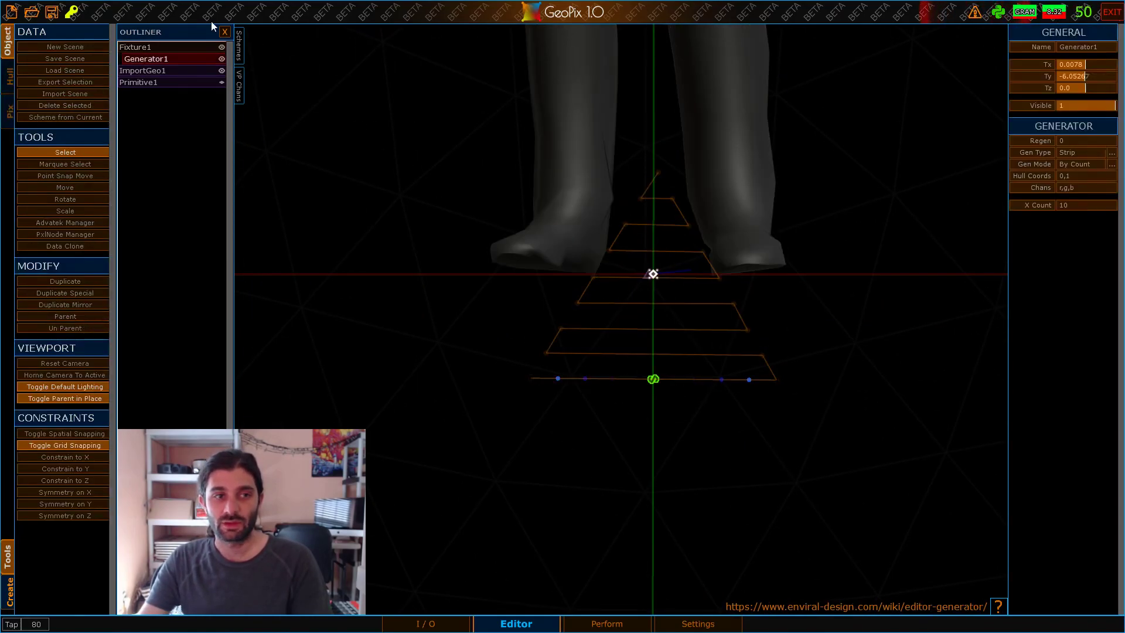
Show the Primitive1 reference photo again and set the bottom-row generator's X Count to 9
click(221, 85)
alt+right_drag(712, 287, 747, 162)
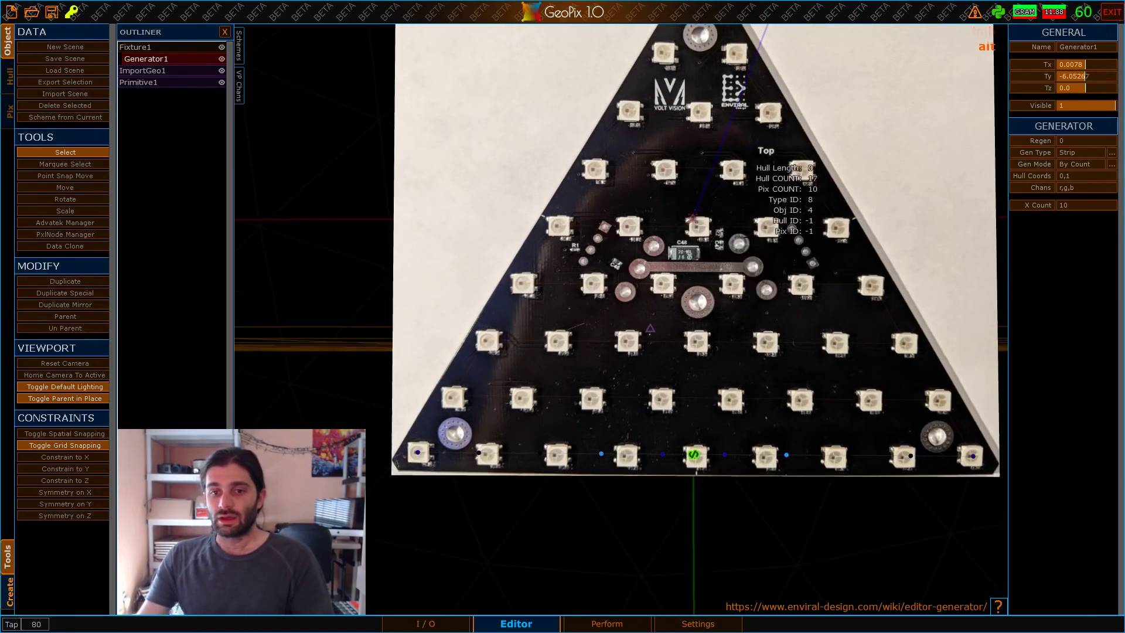
scroll(620, 322, down, 2)
click(1077, 202)
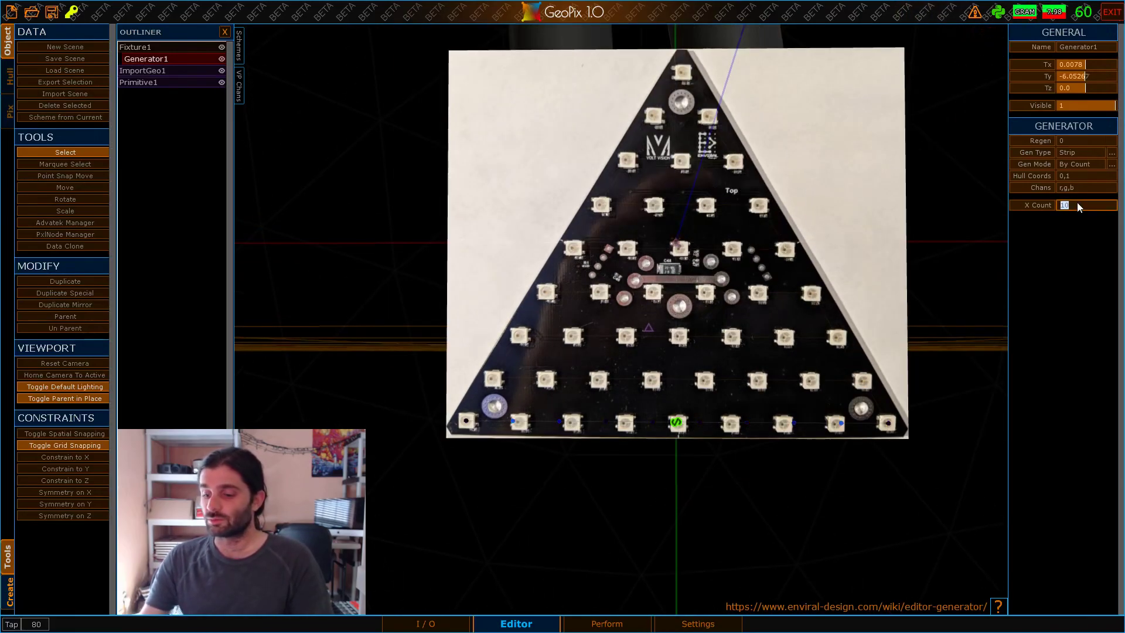
key(Return)
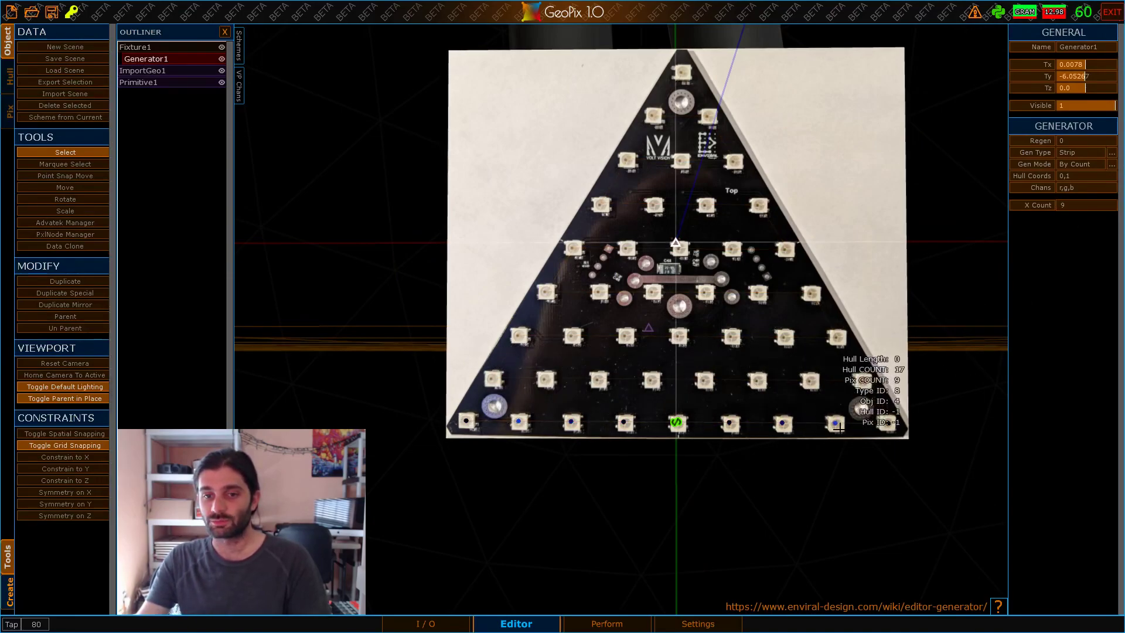
alt+click(785, 411)
alt+drag(785, 411, 763, 410)
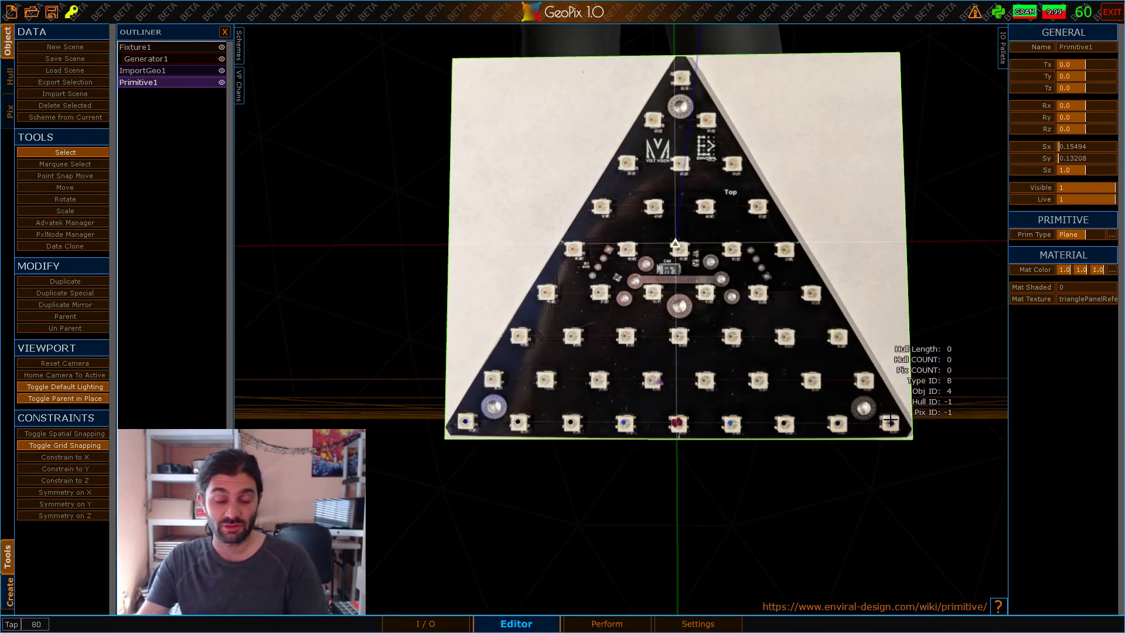
Create a strip generator from the two hulls of Fixture1's second row from the bottom, with an X Count of 8
click(158, 48)
click(10, 83)
key(b)
drag(463, 367, 905, 395)
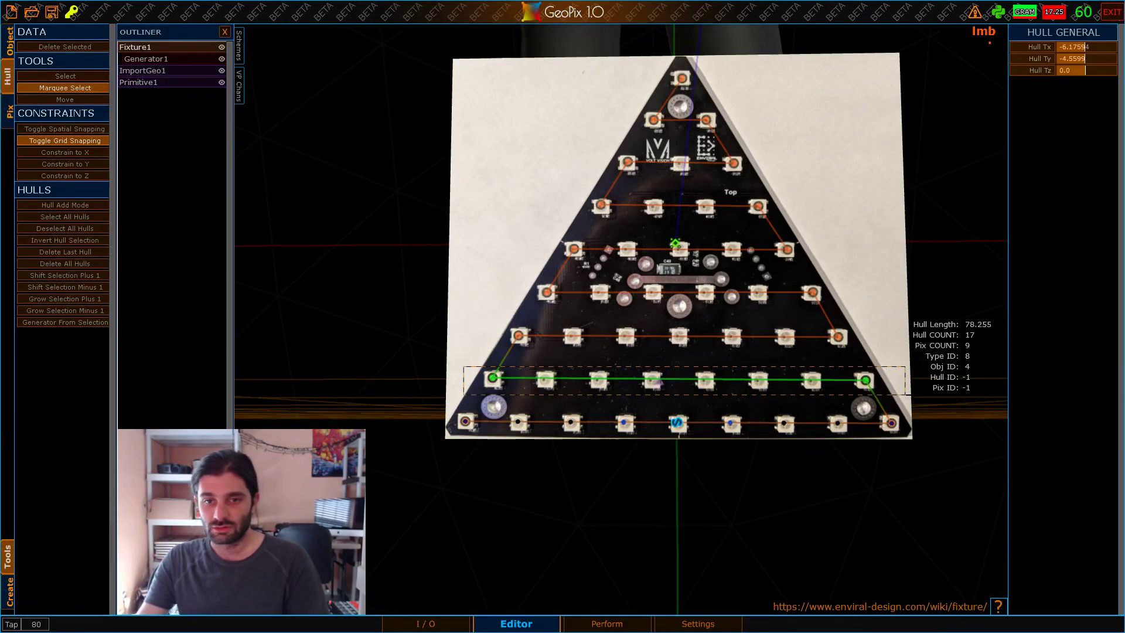
click(80, 324)
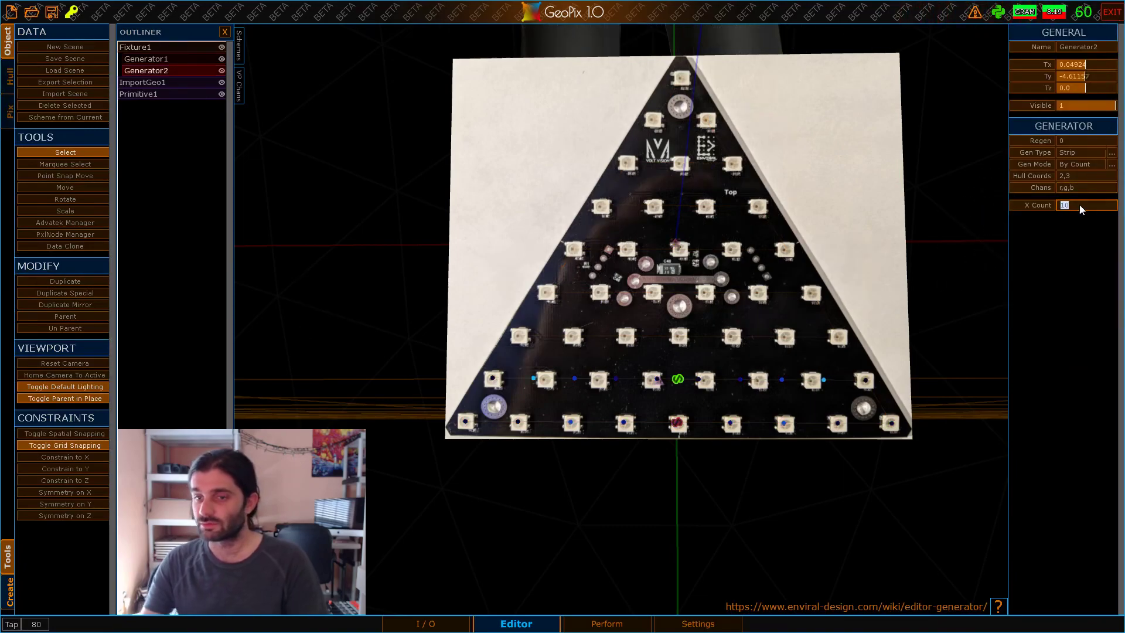
text(8)
key(Return)
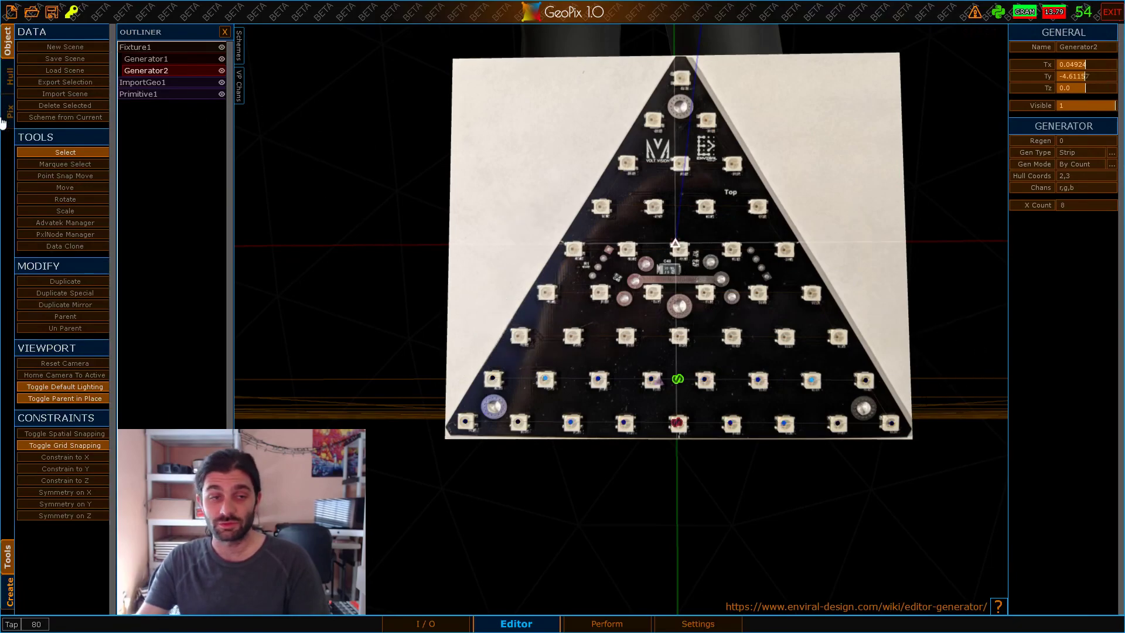
Create a strip generator from the two hulls of Fixture1's third row from the bottom, with an X Count of 7
click(141, 47)
click(8, 77)
click(65, 88)
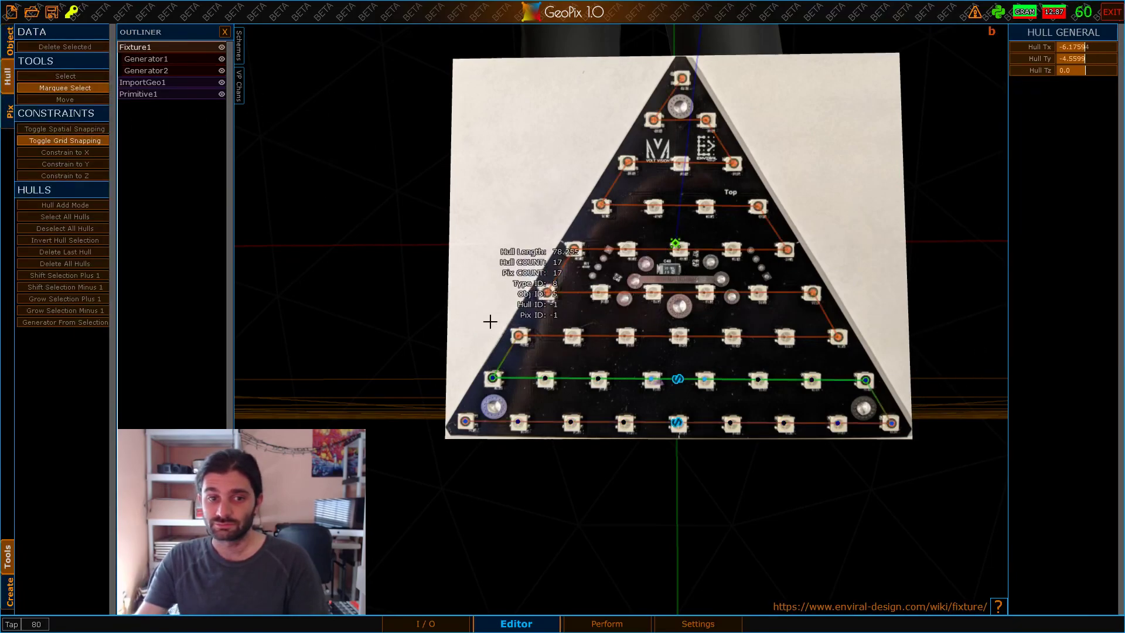
drag(487, 324, 904, 373)
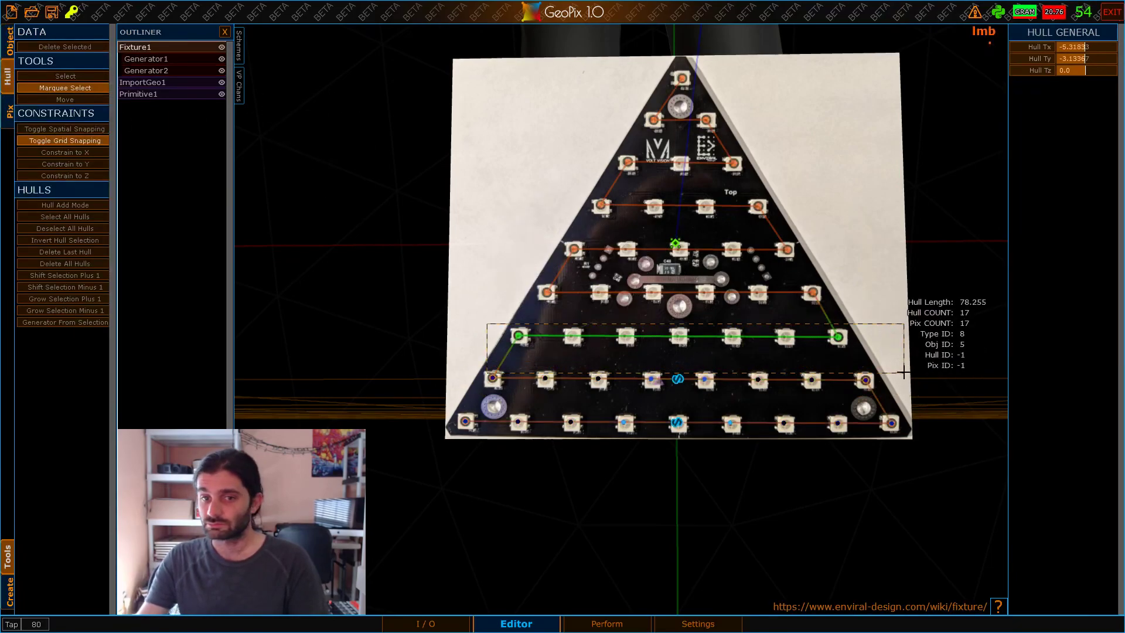
click(107, 323)
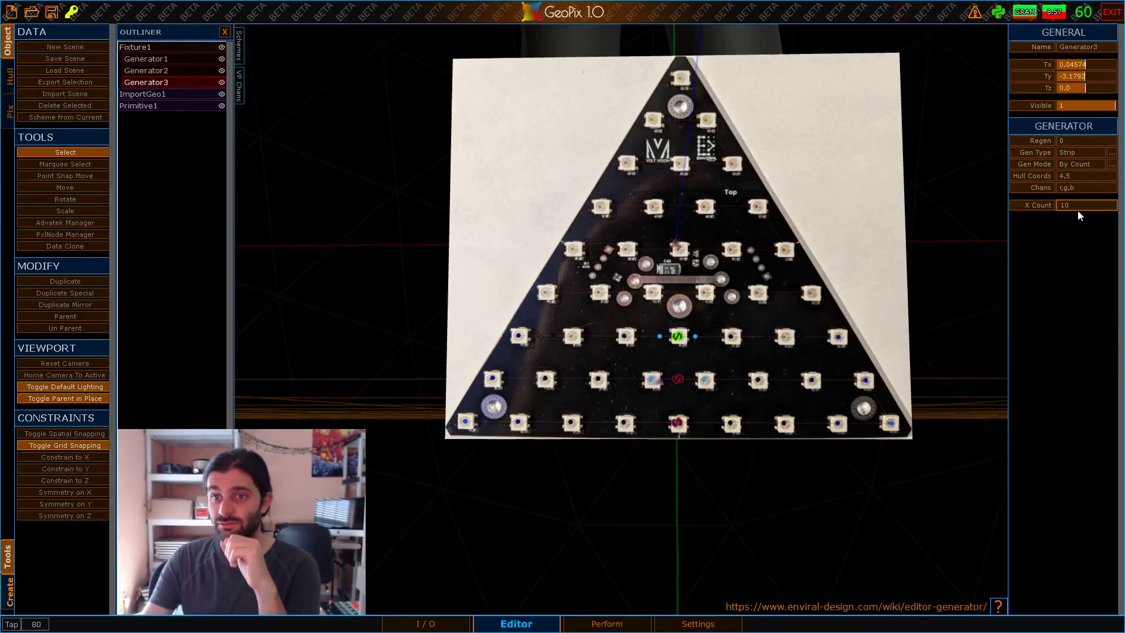
text(+)
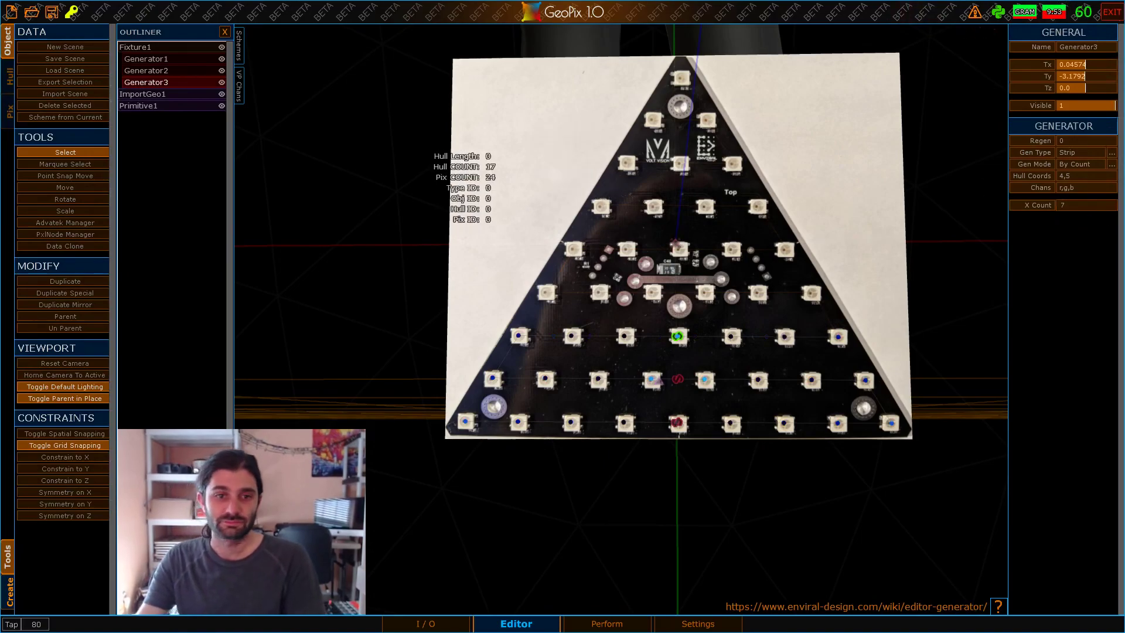
Create a strip generator from the two hulls of Fixture1's fourth row from the bottom, with an X Count of 6
click(141, 48)
click(8, 76)
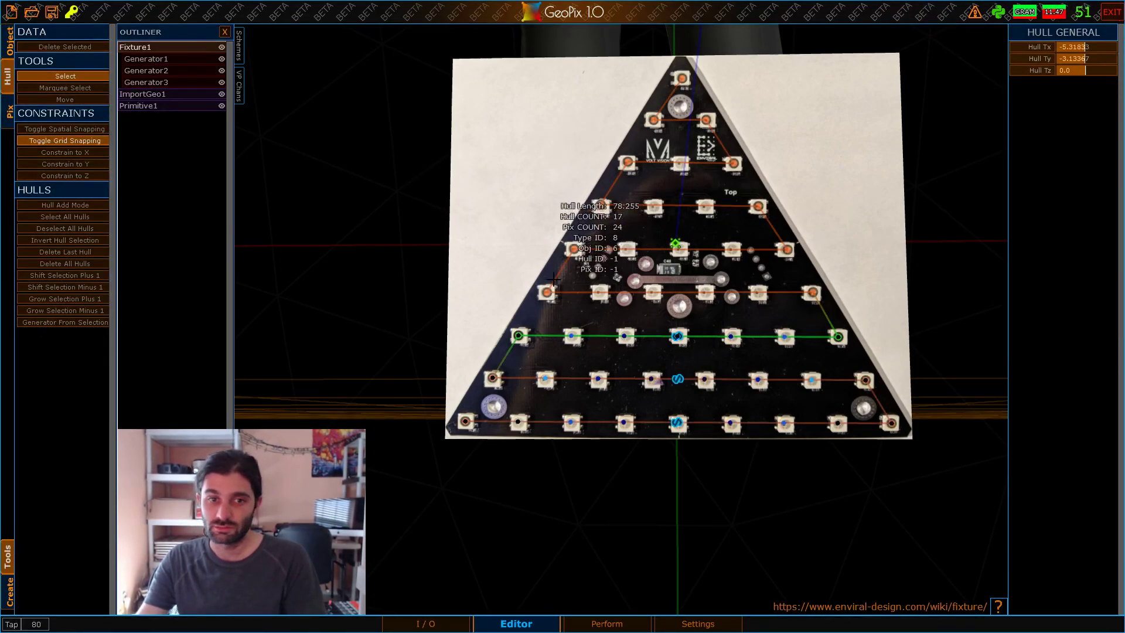
click(65, 322)
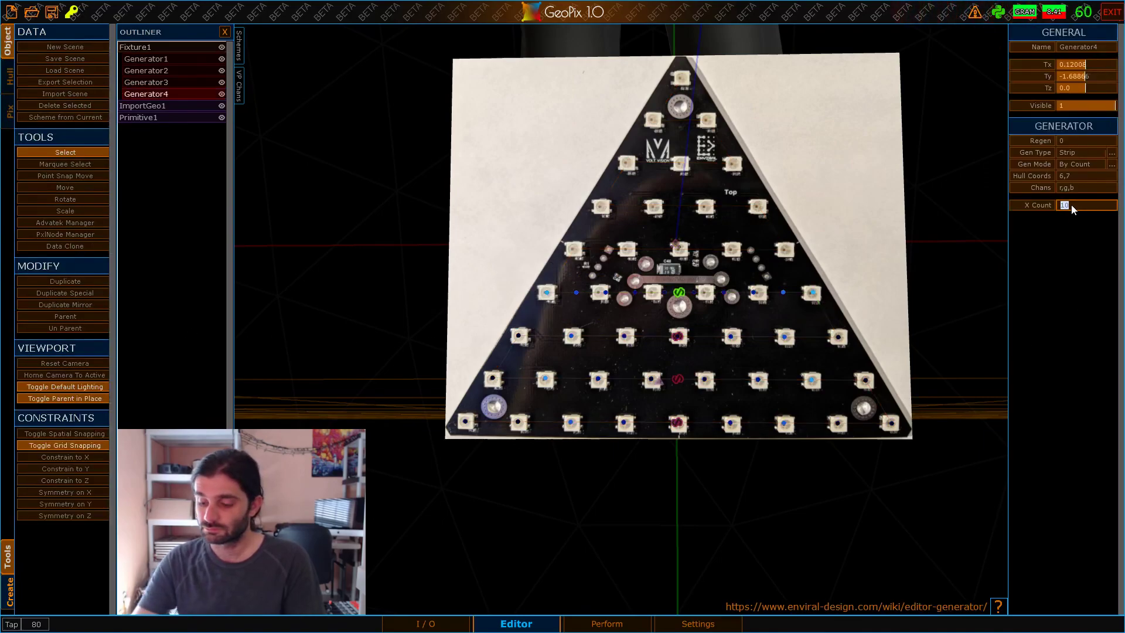
Create a strip generator from the two hulls of Fixture1's fifth row from the bottom, with an X Count of 5
click(154, 49)
click(9, 77)
key(m)
drag(544, 232, 855, 270)
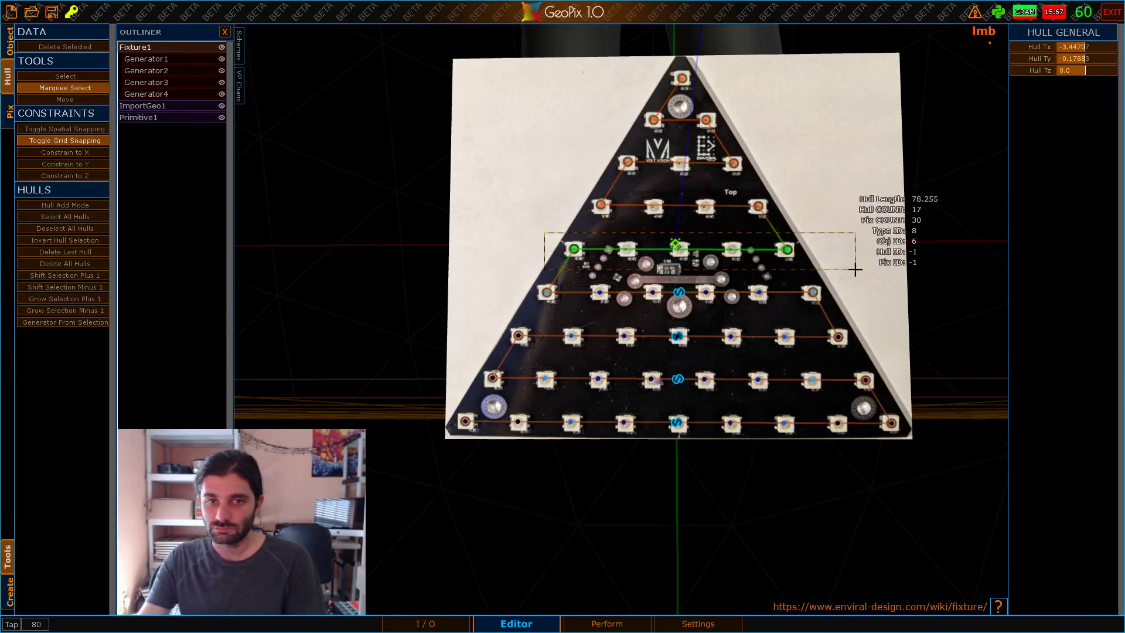
click(85, 320)
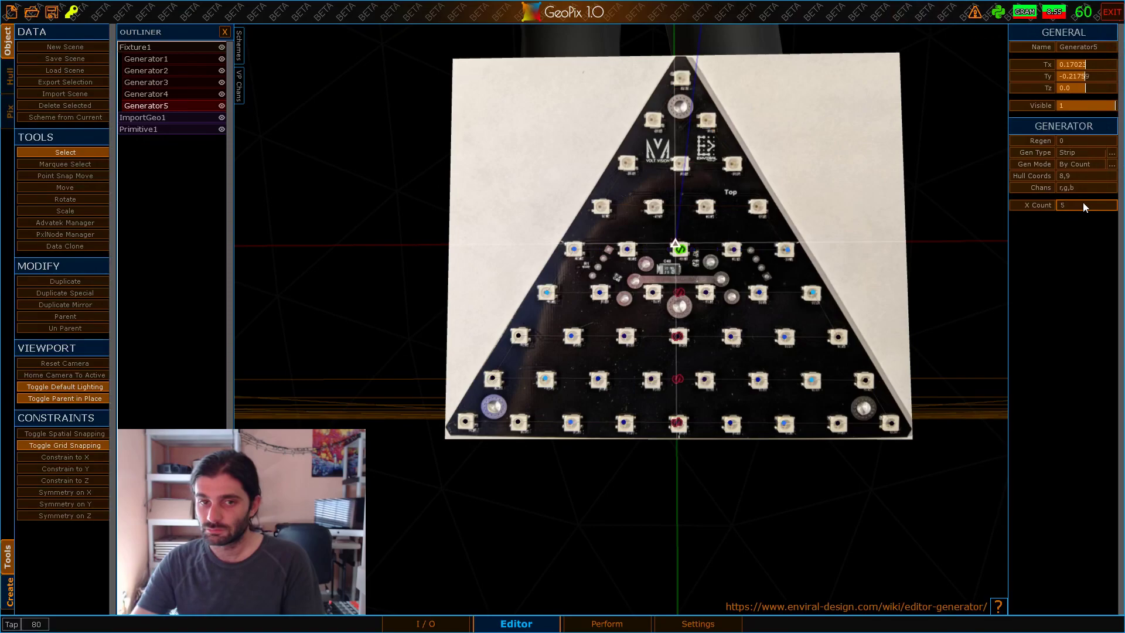
Create a strip generator from the two hulls of Fixture1's sixth row from the bottom, with an X Count of 4
click(146, 48)
click(8, 76)
click(65, 88)
drag(566, 194, 852, 218)
click(42, 324)
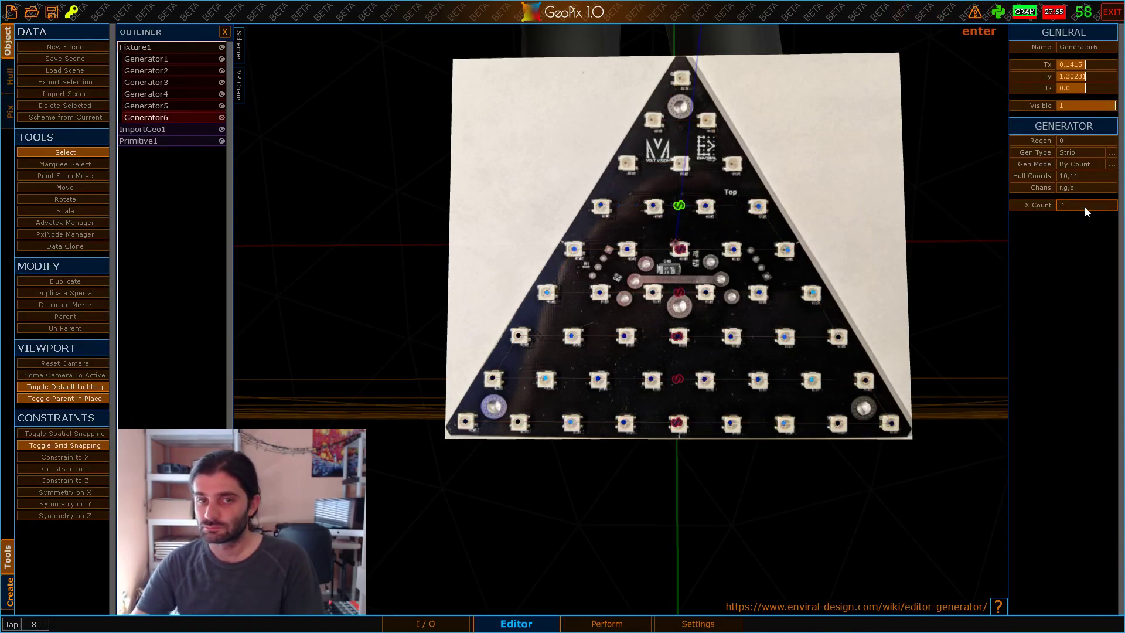
Create a strip generator from the two hulls of Fixture1's seventh row from the bottom, with an X Count of 3
click(137, 47)
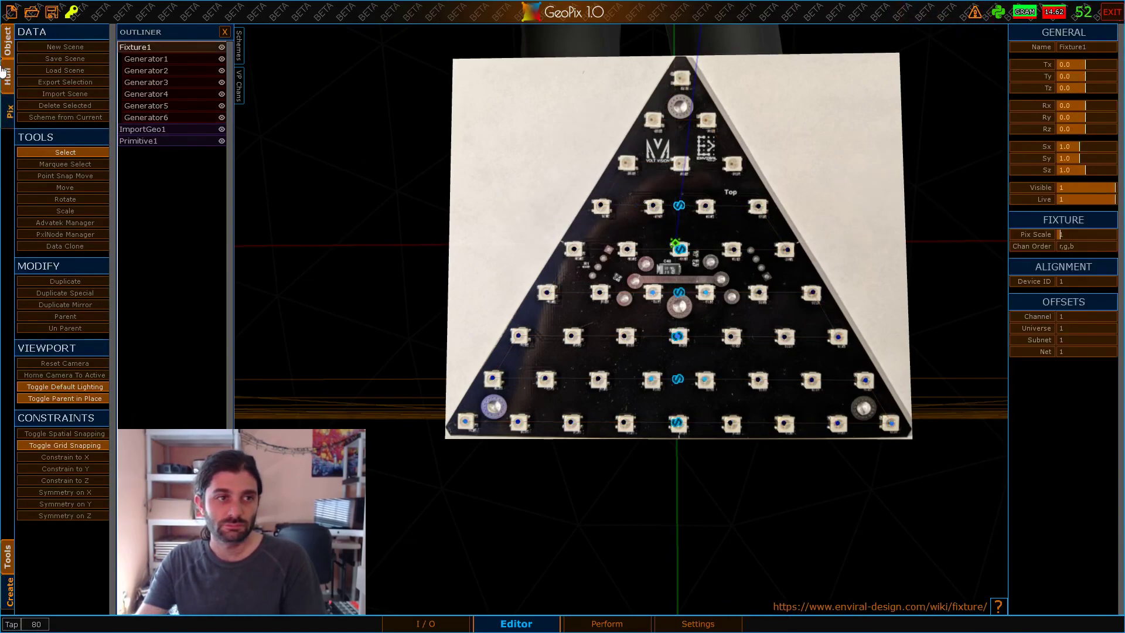
click(7, 76)
drag(630, 161, 815, 181)
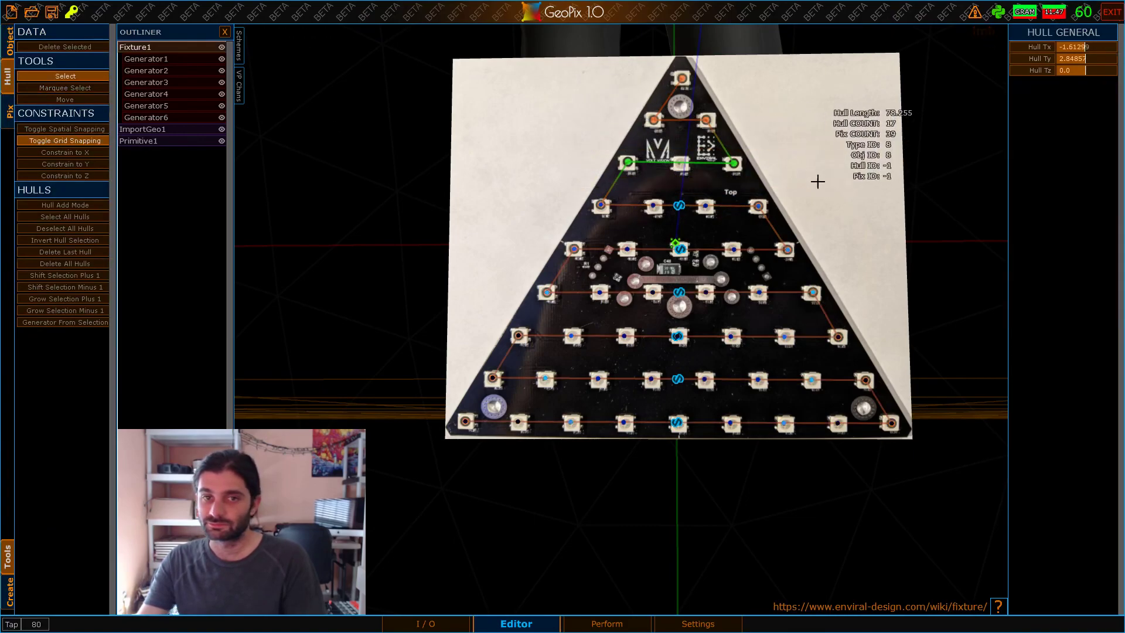
click(90, 324)
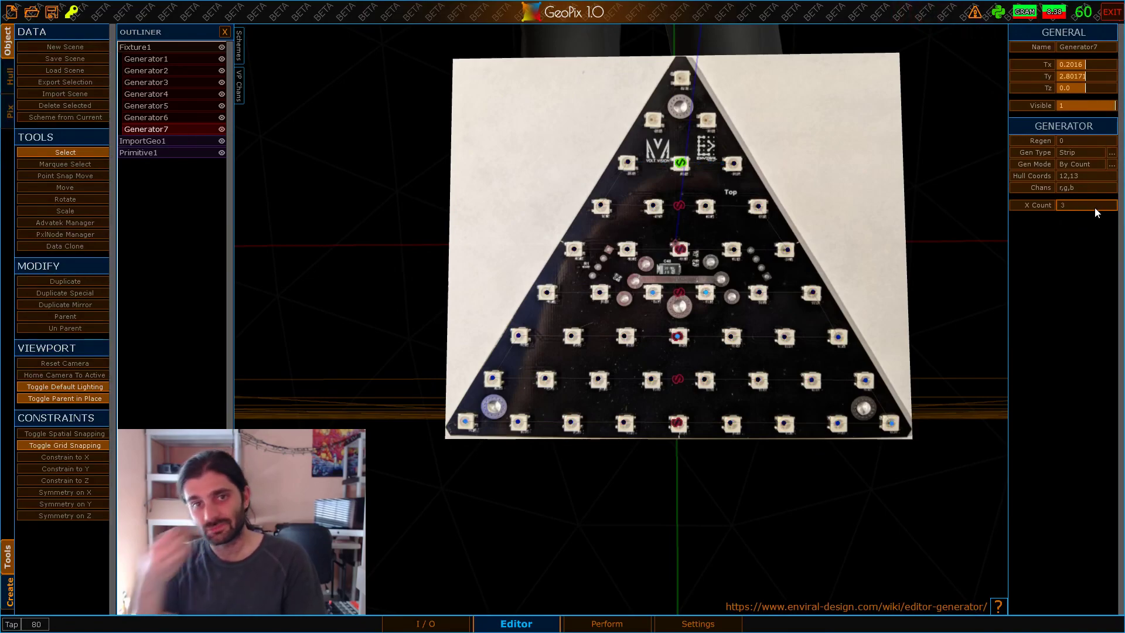
Add the last three pix of Fixture1 by hand on the two-LED row and the apex LED of the photo
alt+right_drag(853, 183, 699, 235)
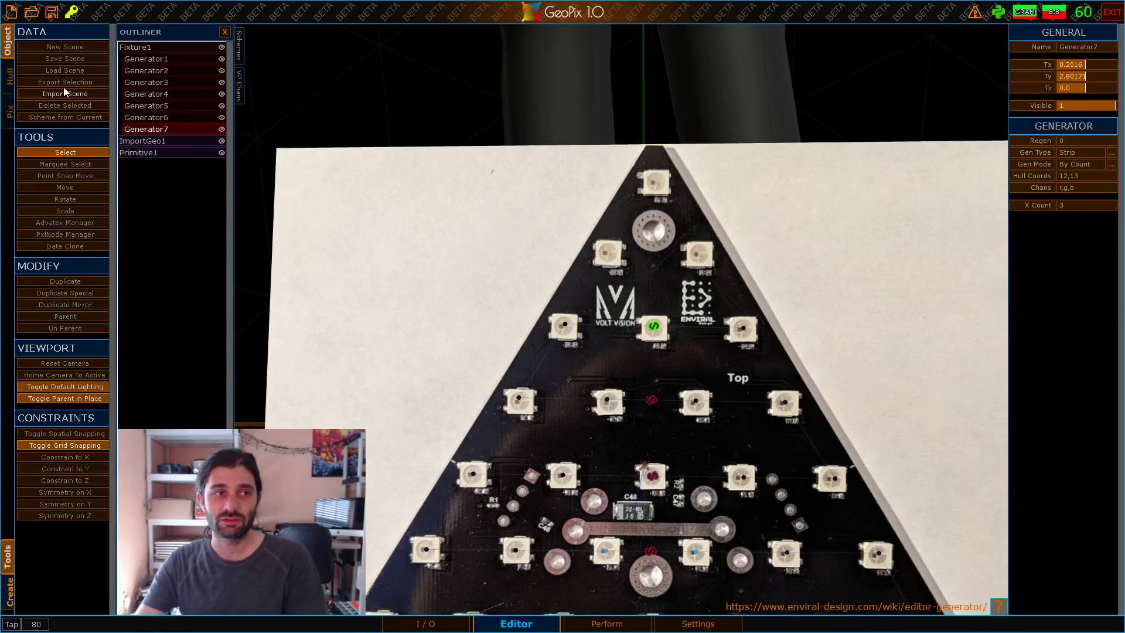
click(151, 49)
click(13, 117)
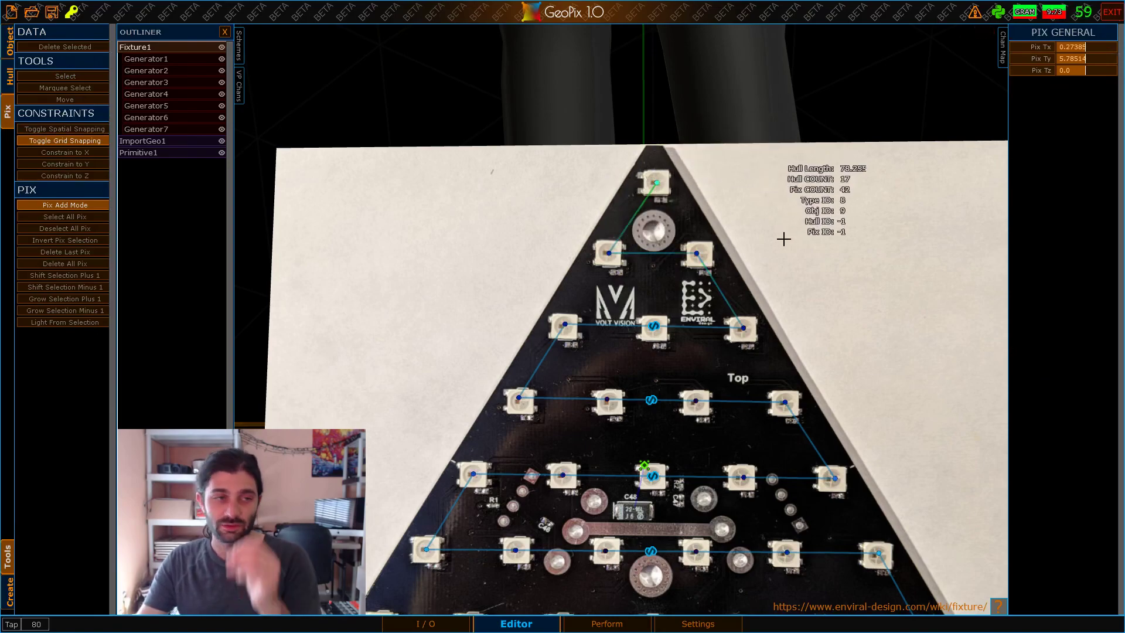
scroll(670, 276, down, 6)
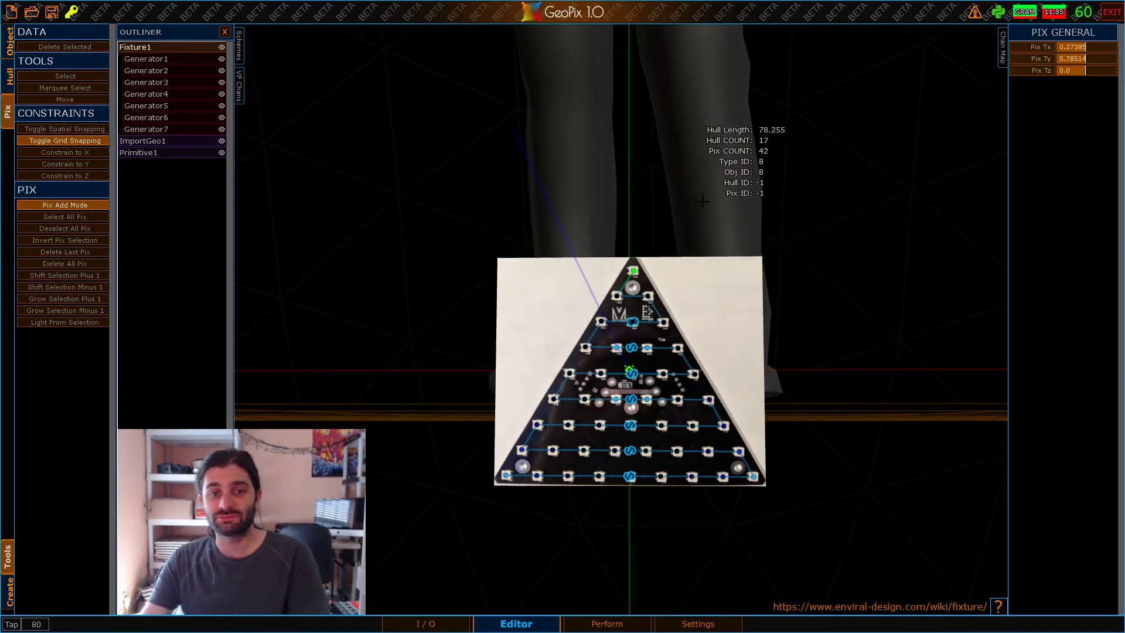
scroll(679, 246, up, 3)
mouse_move(666, 269)
alt+right_down()
mouse_move(671, 235)
mouse_move(668, 261)
alt+right_up()
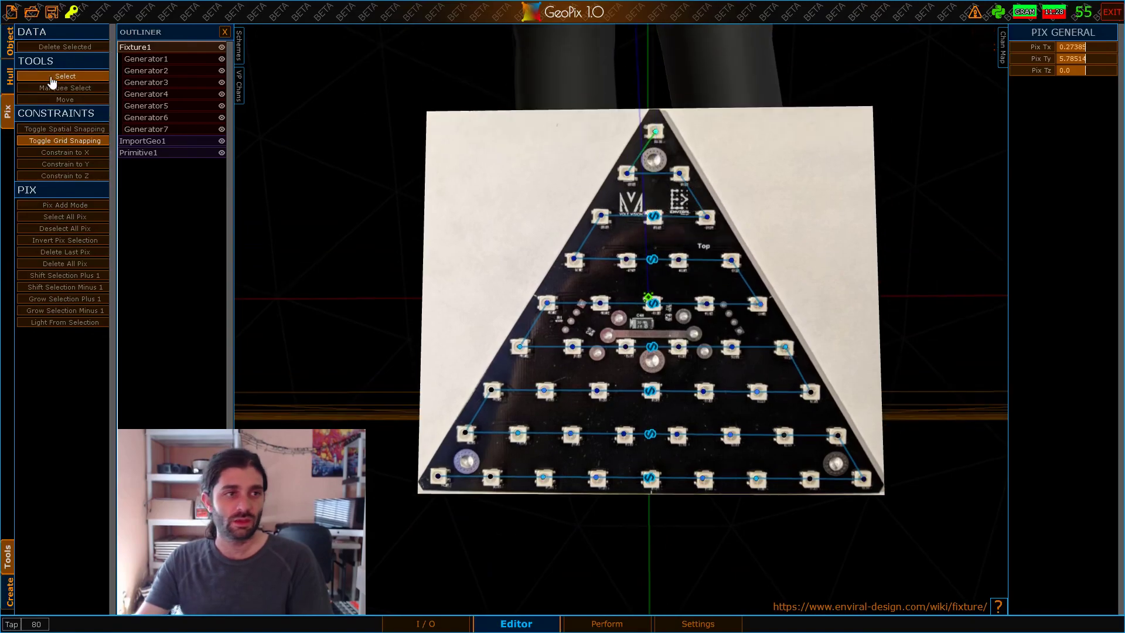
Return to object mode, select Generator1 through Generator7 in the outliner and delete them
click(8, 47)
alt+drag(707, 253, 695, 283)
click(133, 59)
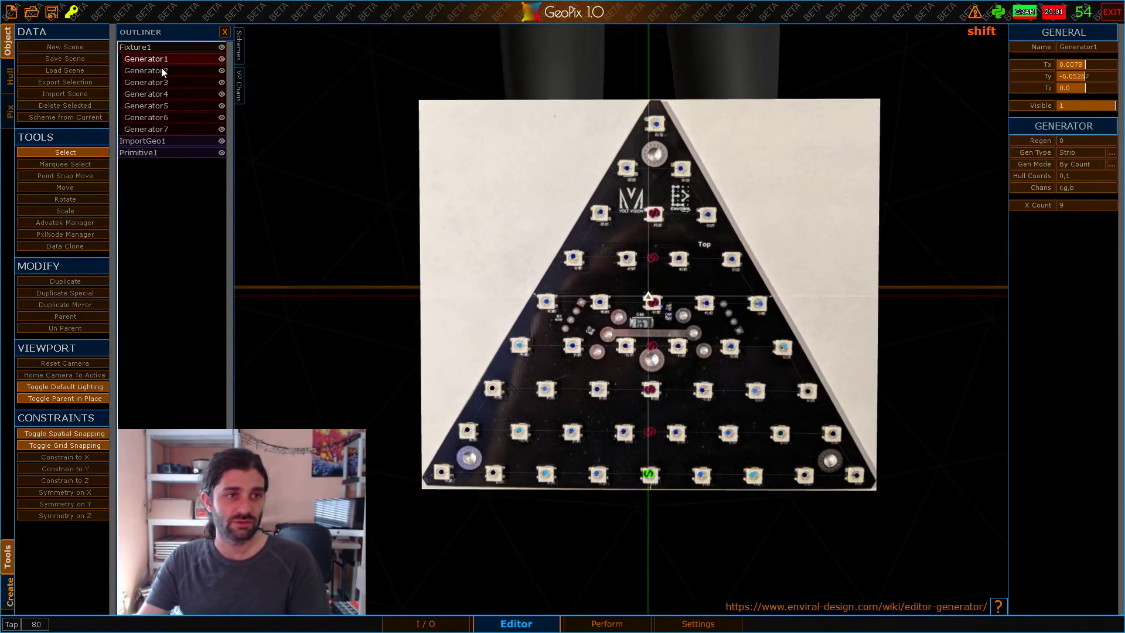
shift+click(169, 82)
shift+click(169, 94)
shift+click(169, 105)
shift+click(169, 117)
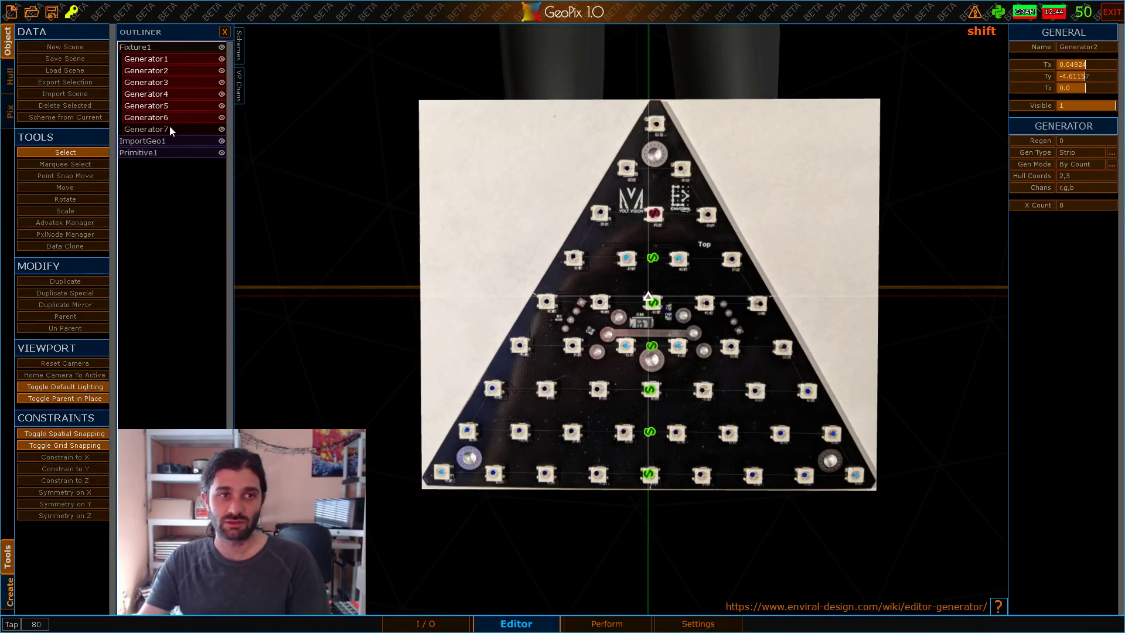
shift+click(170, 129)
key(Delete)
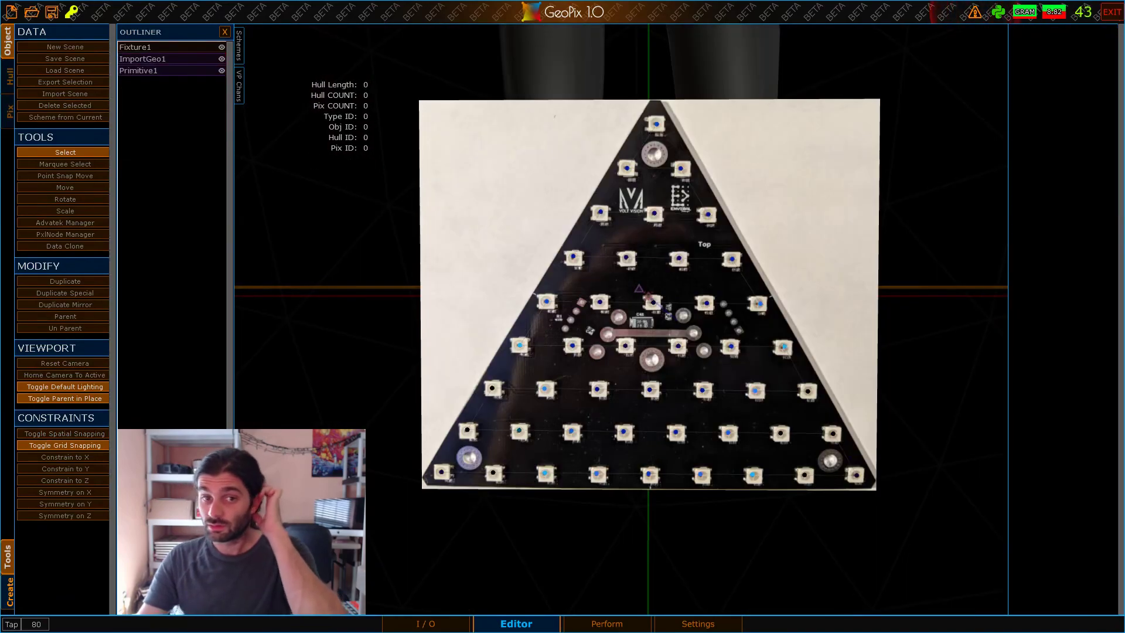
Hide ImportGeo1 and Primitive1 in the outliner and select Fixture1
click(222, 58)
click(222, 71)
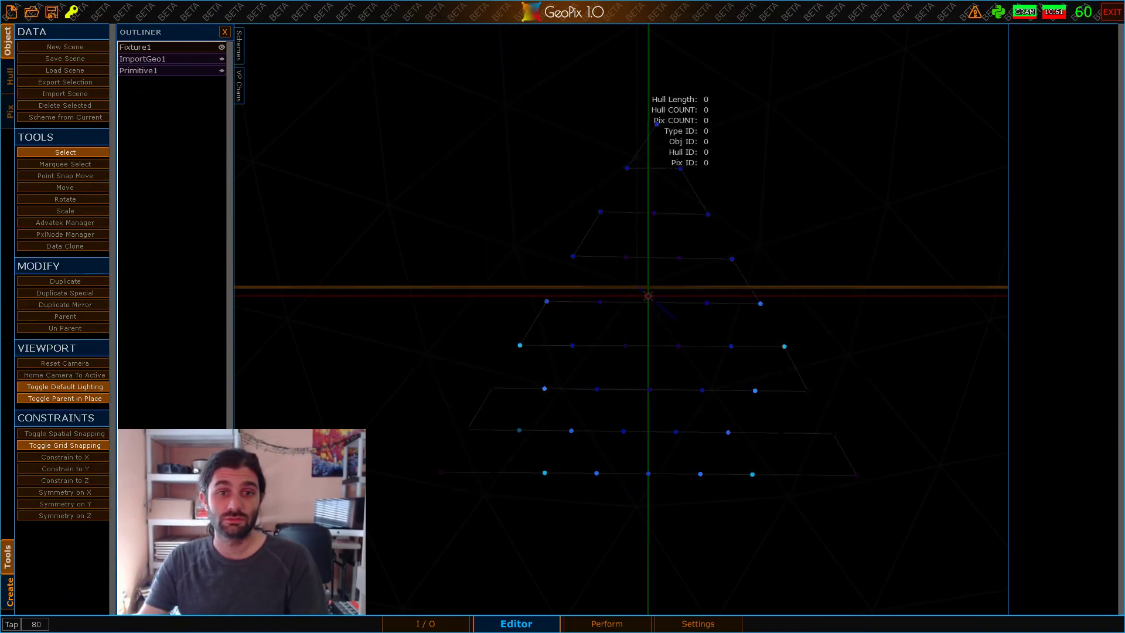
click(160, 48)
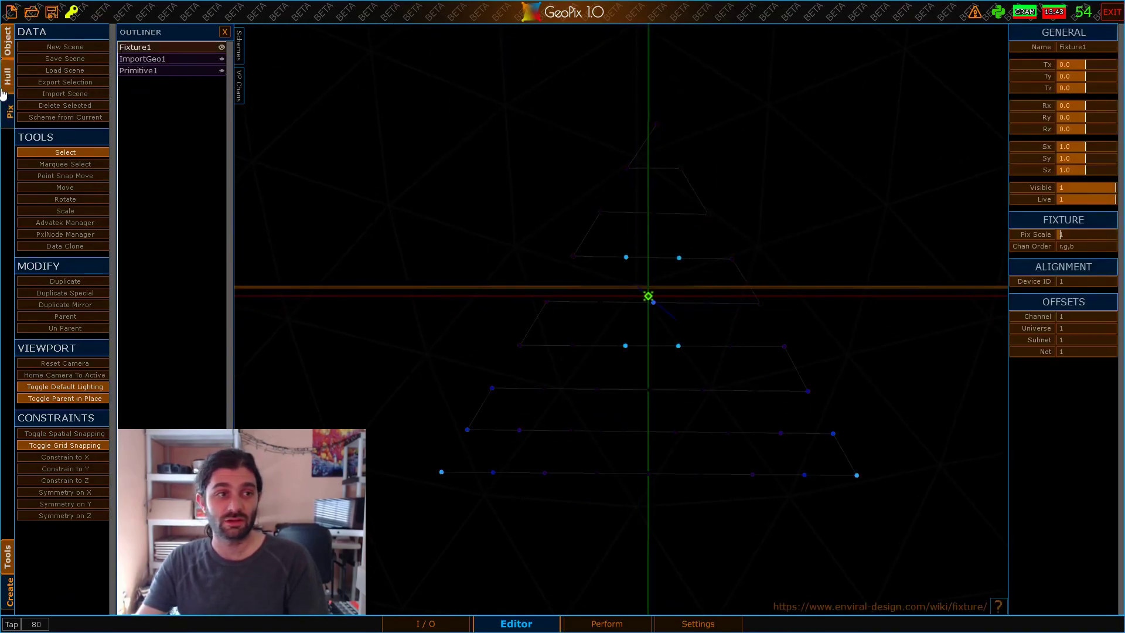
Examine Fixture1's hulls and pix in pix mode and object mode from several angles
click(7, 110)
alt+drag(842, 232, 685, 225)
alt+drag(644, 194, 631, 213)
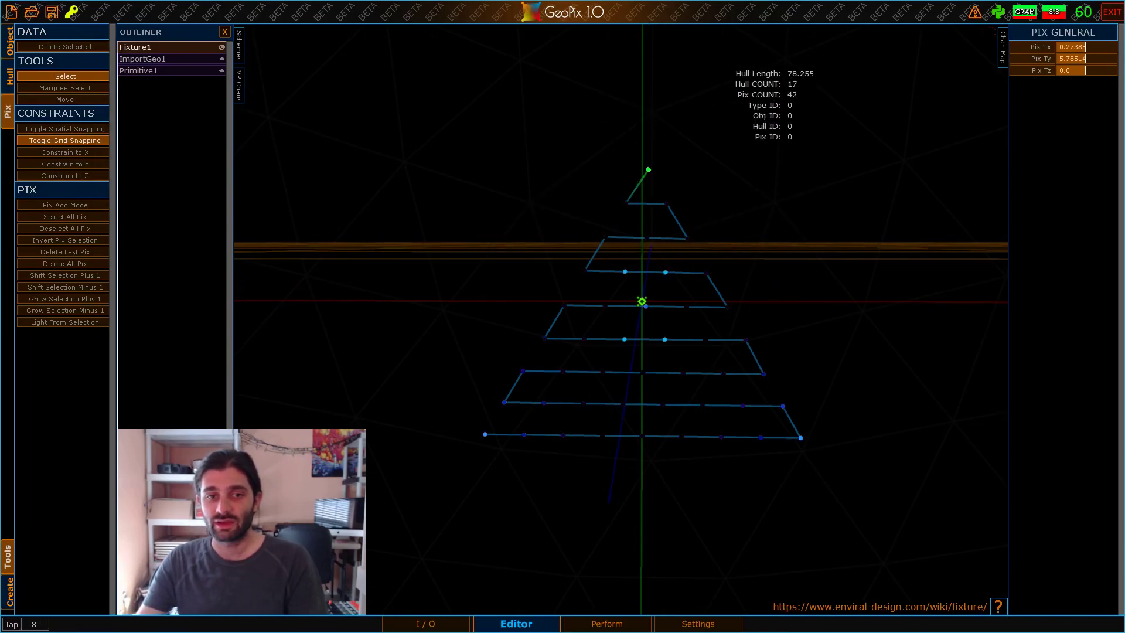
click(7, 51)
scroll(697, 220, down, 5)
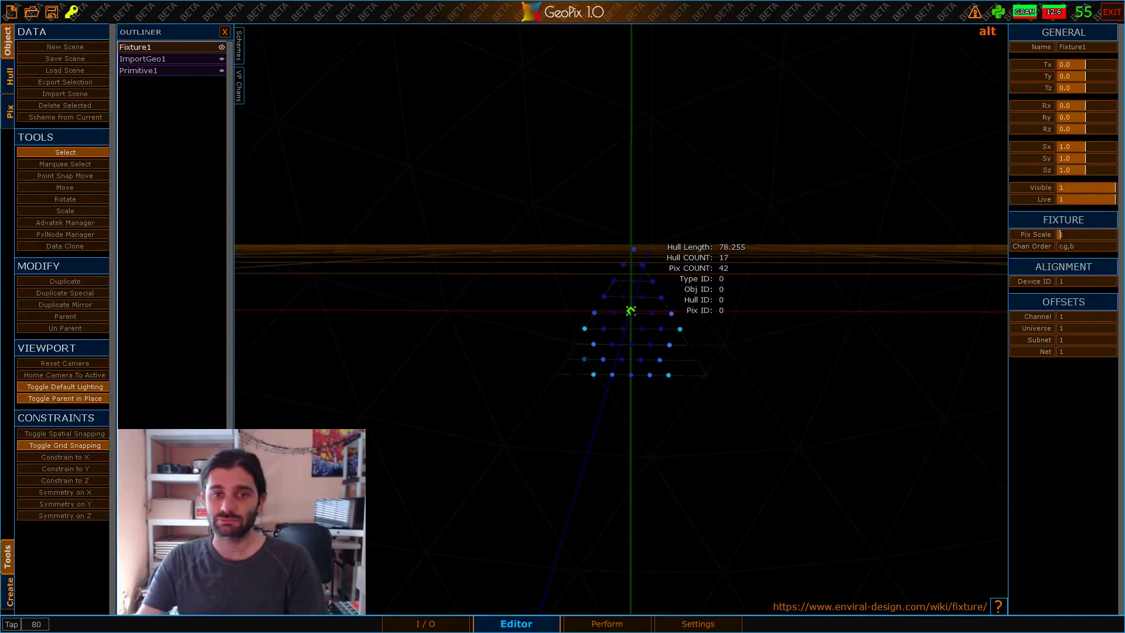
alt+drag(650, 243, 623, 255)
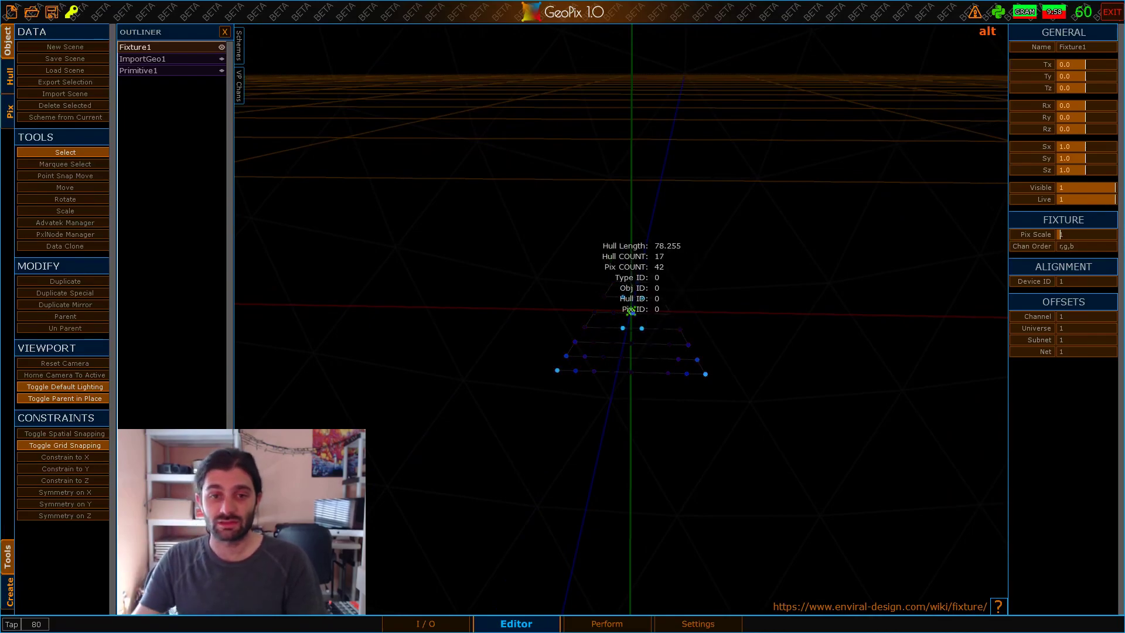
alt+drag(622, 256, 615, 197)
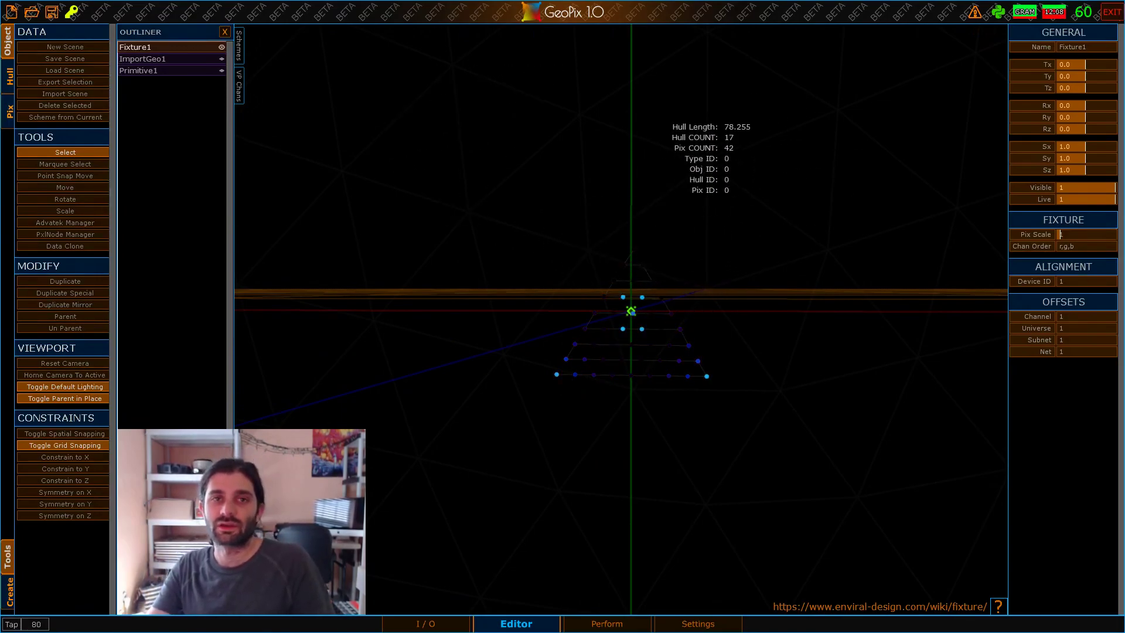
alt+drag(686, 222, 760, 233)
alt+drag(720, 201, 656, 272)
Duplicate Fixture1 twice and place the copies above it on opposite sides, at about X -8, Y 13 and X 8.5, Y 13
key(ctrl+d)
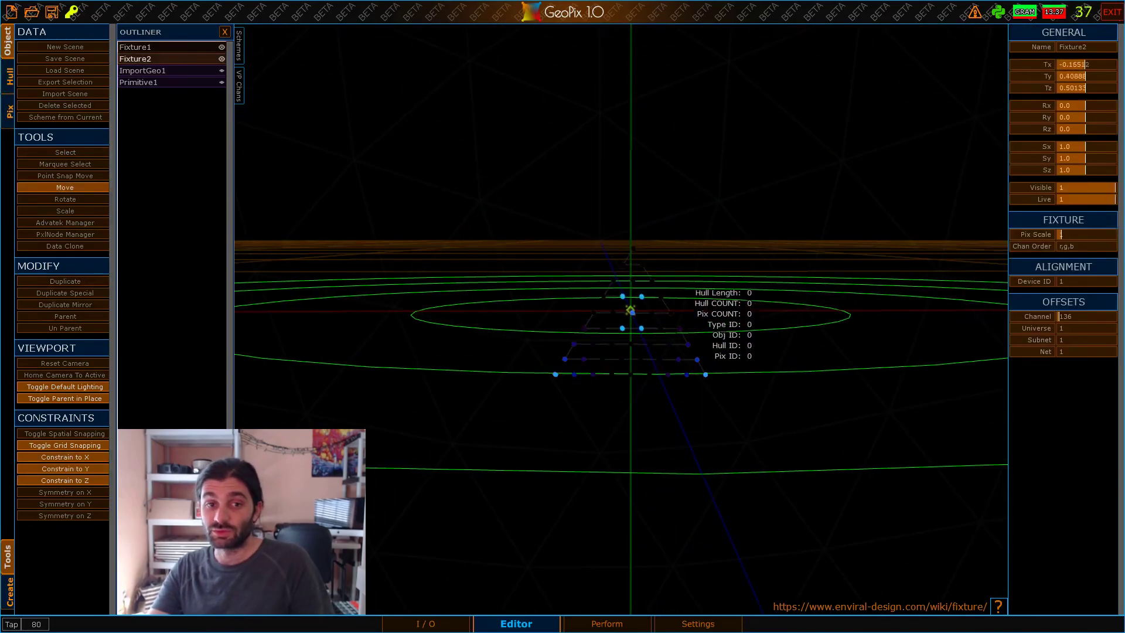
click(614, 164)
alt+drag(632, 177, 708, 185)
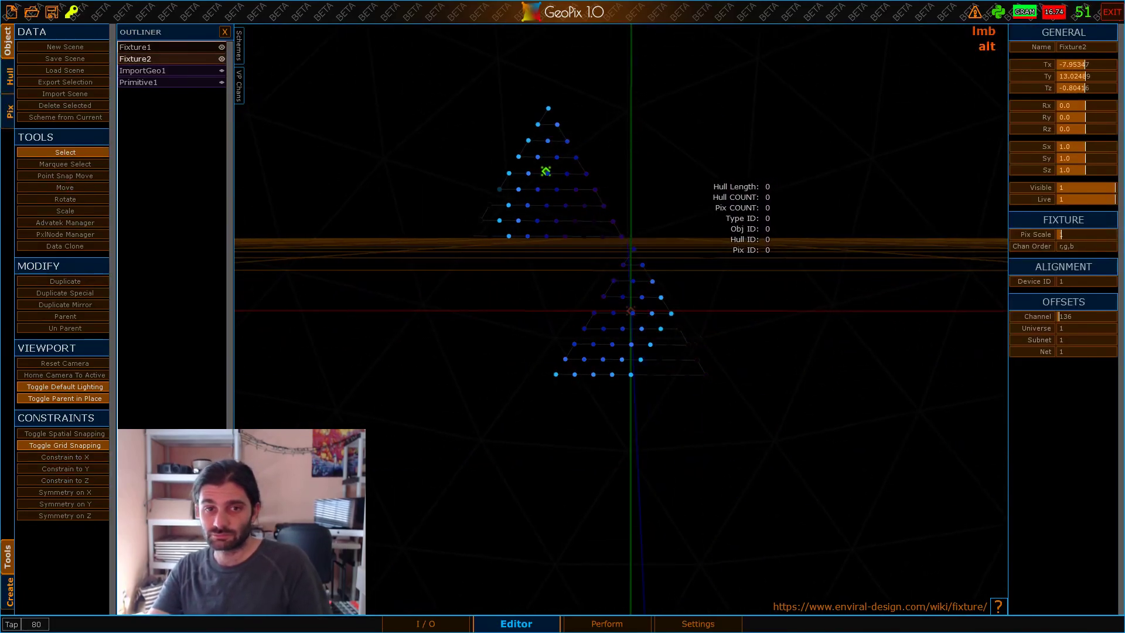
key(ctrl+d)
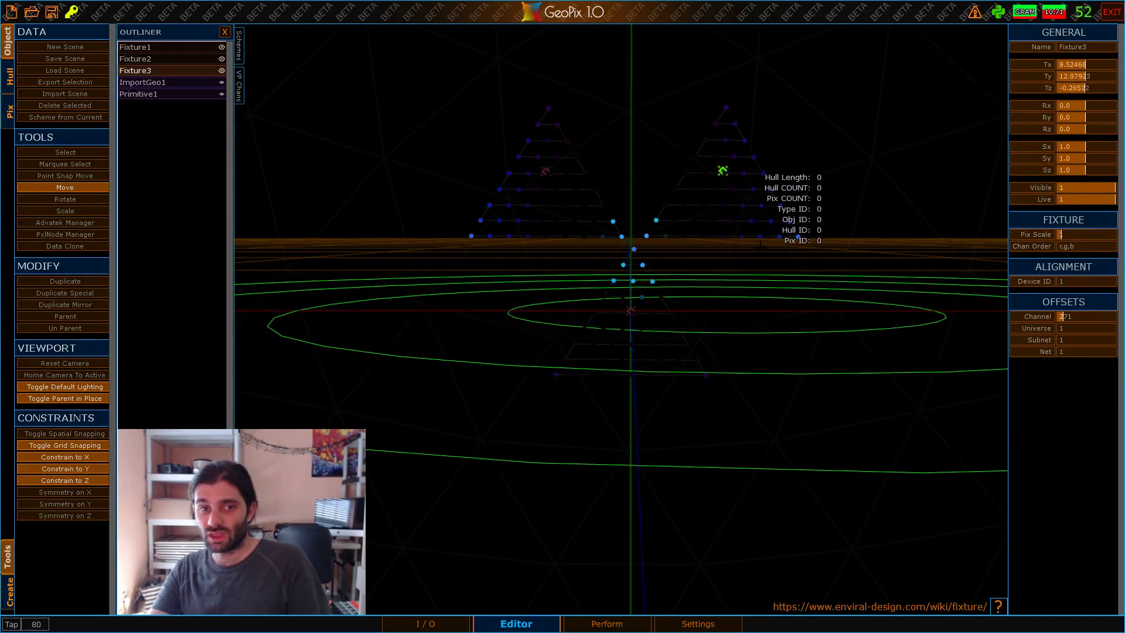
click(722, 314)
Select all three triangle fixtures and group them with Fixture1 as the group's pivot location
alt+drag(693, 248, 510, 166)
shift+click(544, 170)
click(638, 255)
key(ctrl+g)
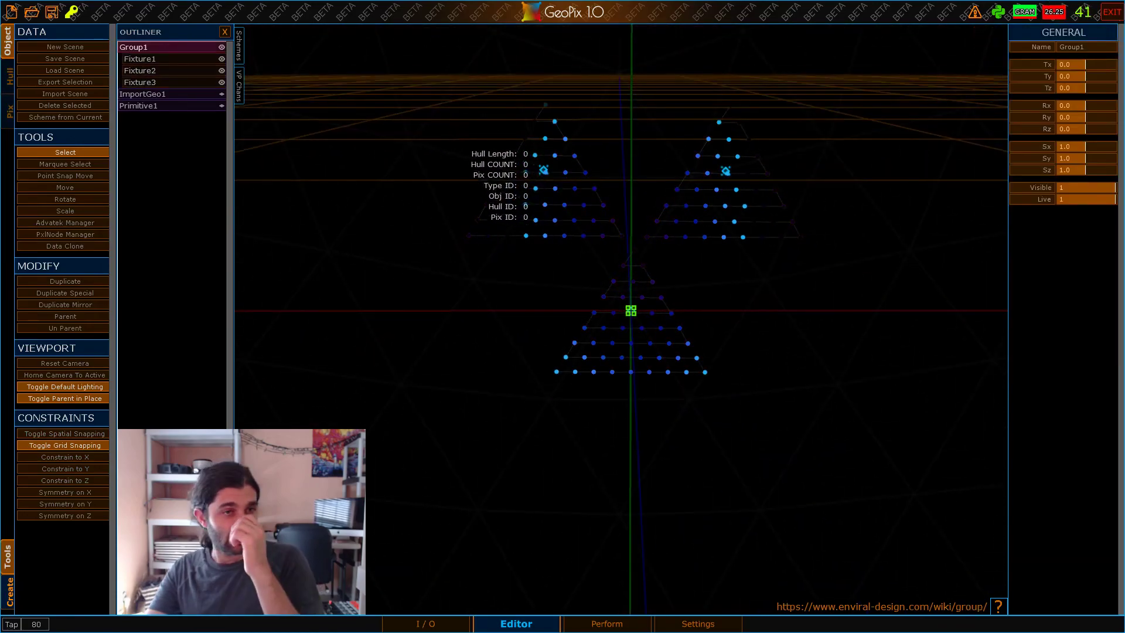
Export the selected group as trianglePanel.txt in the prefabs folder, replacing the existing file
click(50, 85)
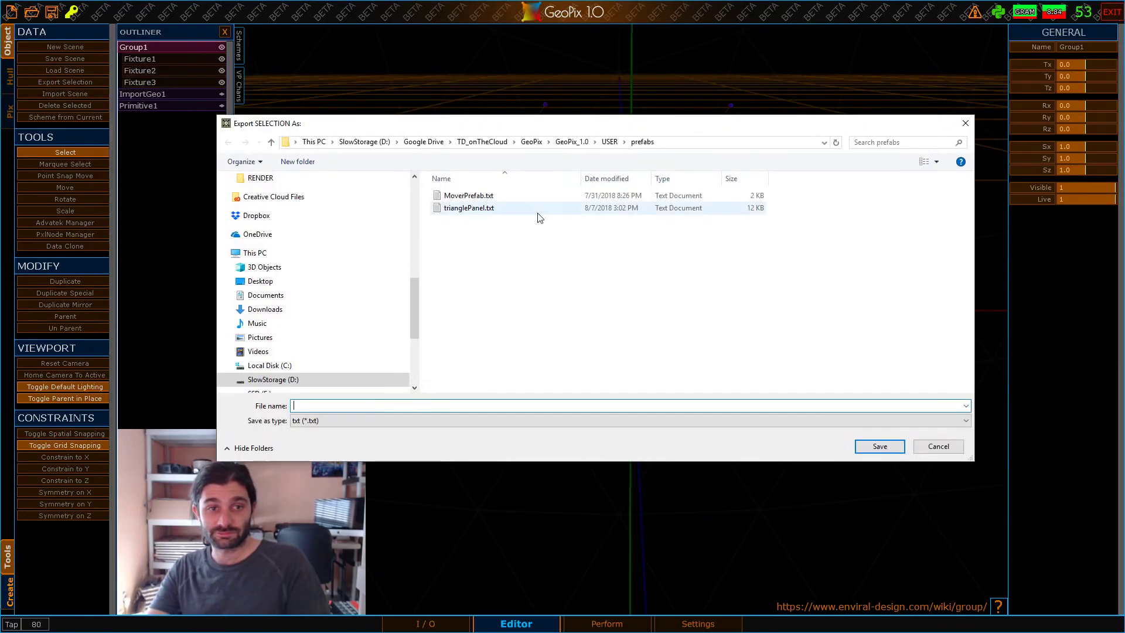
click(862, 448)
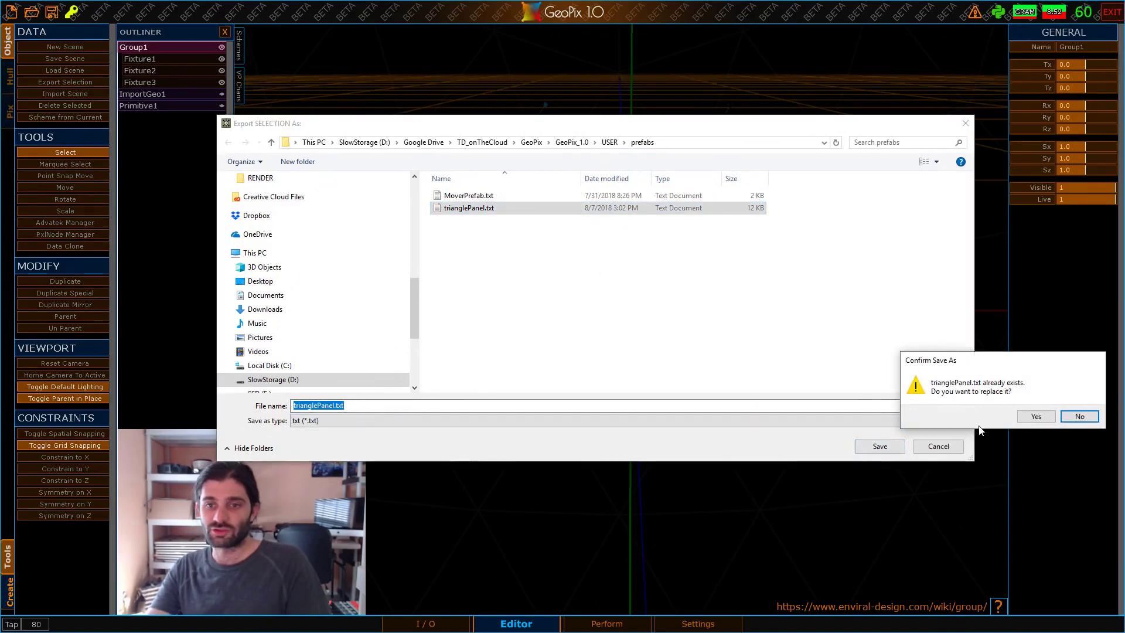
click(1035, 416)
Select every object in the scene, including ImportGeo1 and Primitive1, and delete them
alt+right_drag(697, 175, 632, 114)
alt+drag(633, 114, 619, 233)
drag(454, 119, 754, 410)
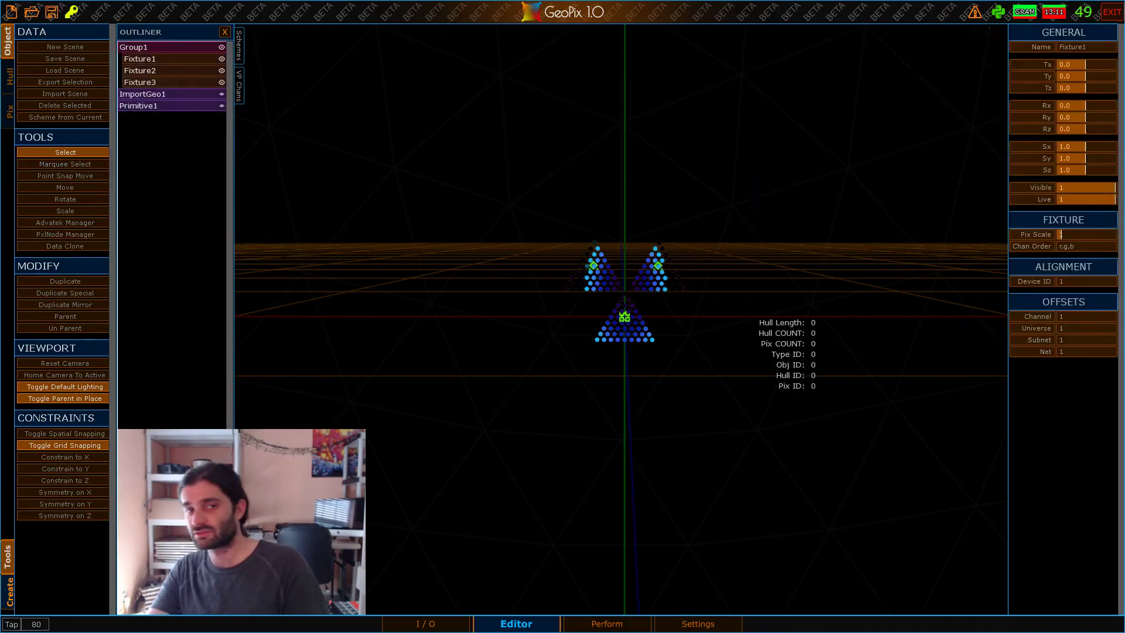
click(64, 105)
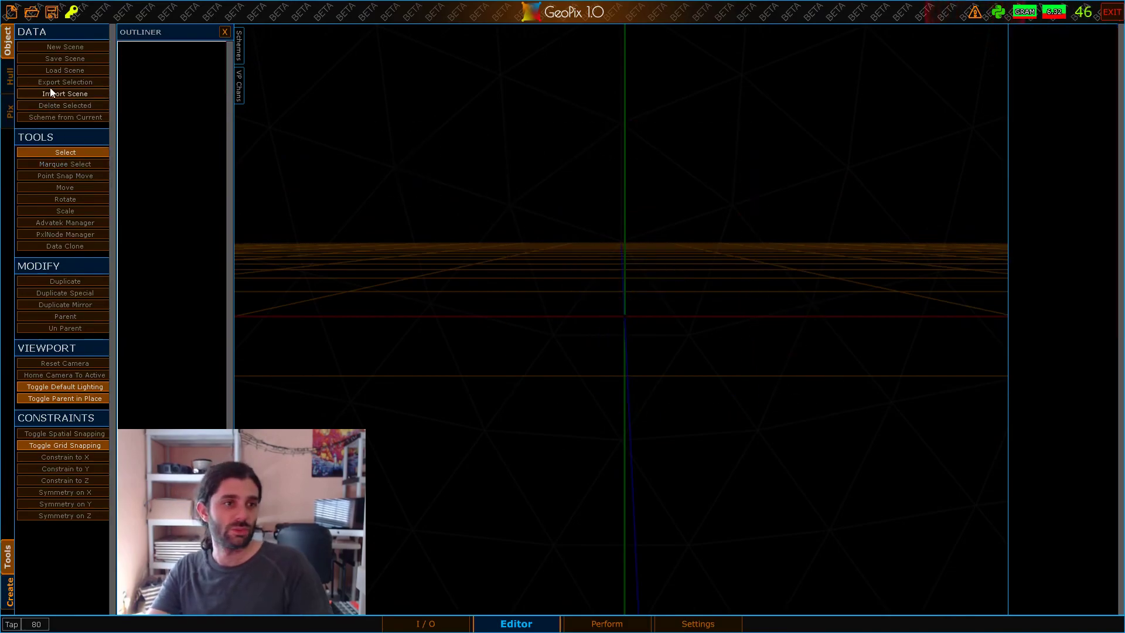
Import the trianglePanel.txt prefab into the empty scene
click(66, 95)
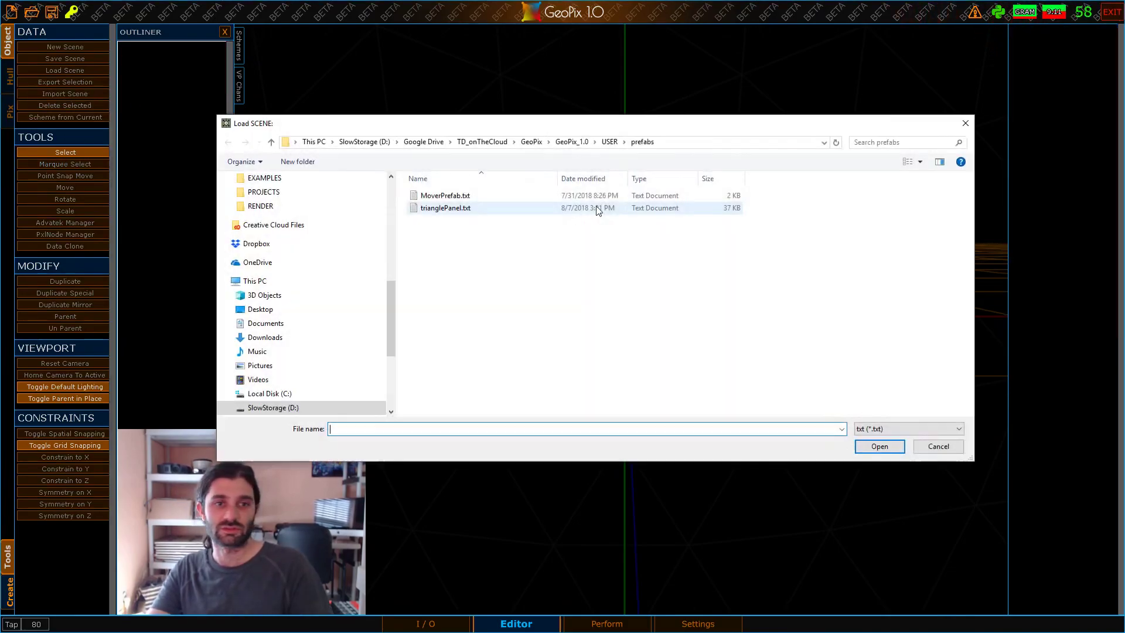
double_click(476, 212)
alt+drag(481, 218, 594, 259)
Duplicate Group1 and place the copy above it on the negative X side, at about X -34, Y 35, Z 7.5
click(126, 50)
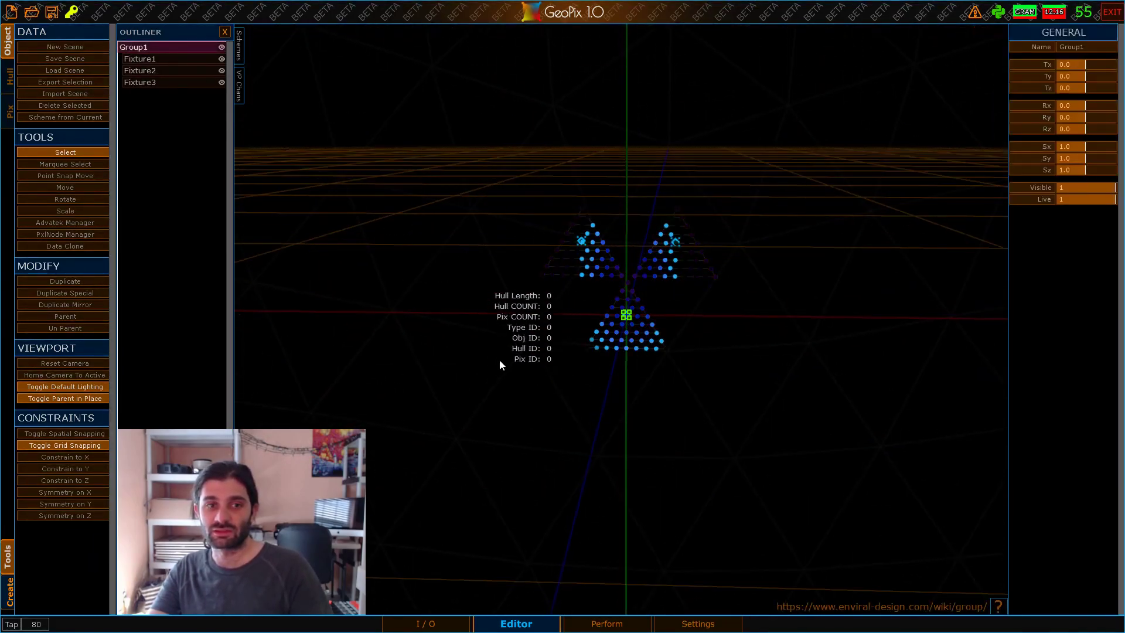
scroll(600, 420, down, 5)
key(ctrl+d)
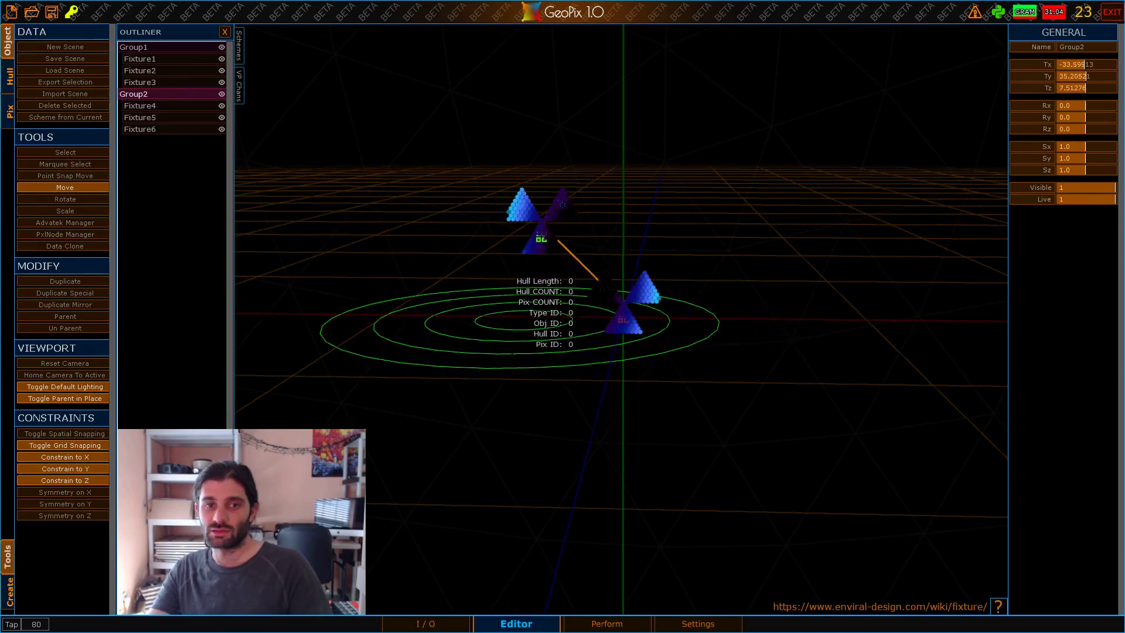
click(521, 284)
Duplicate the triangle group once more and place the copy on the positive X side, at about X 28, Y 38, Z 14
alt+drag(553, 296, 571, 275)
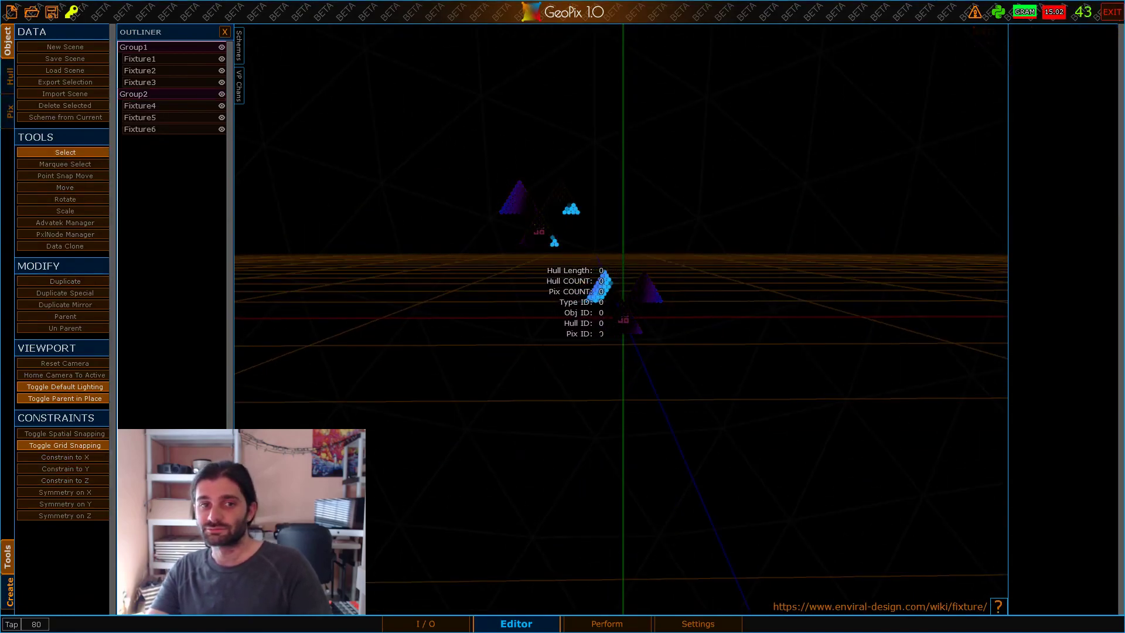
key(shift+d)
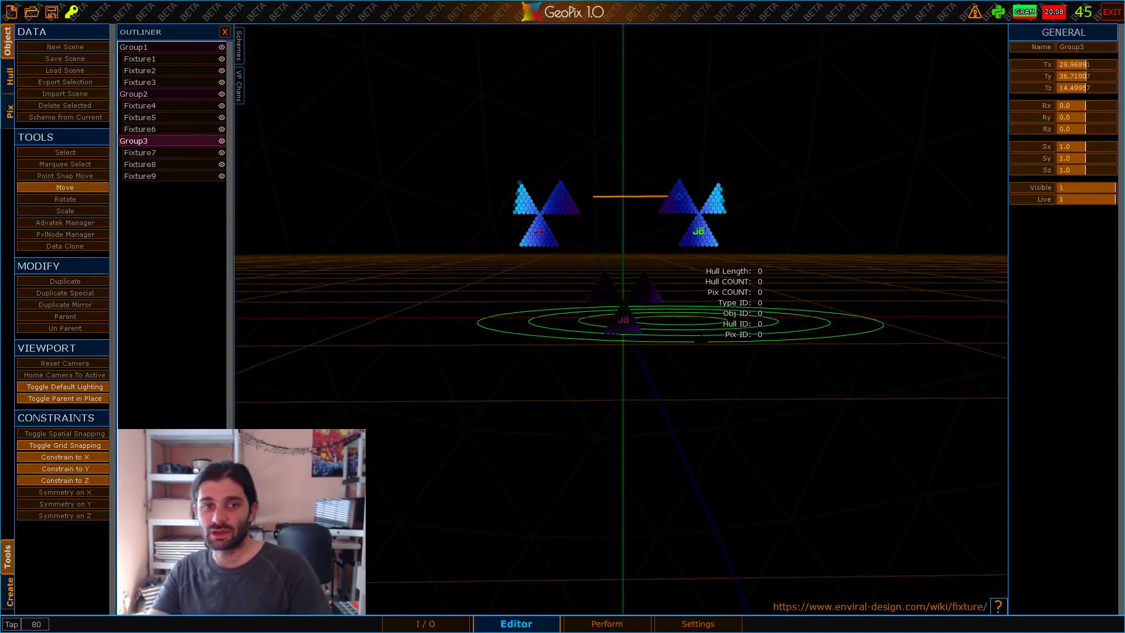
click(681, 298)
alt+drag(681, 297, 610, 287)
Inspect the arrangement of the three triangle panel groups from different angles and distances
alt+drag(406, 348, 605, 337)
alt+right_drag(605, 337, 585, 278)
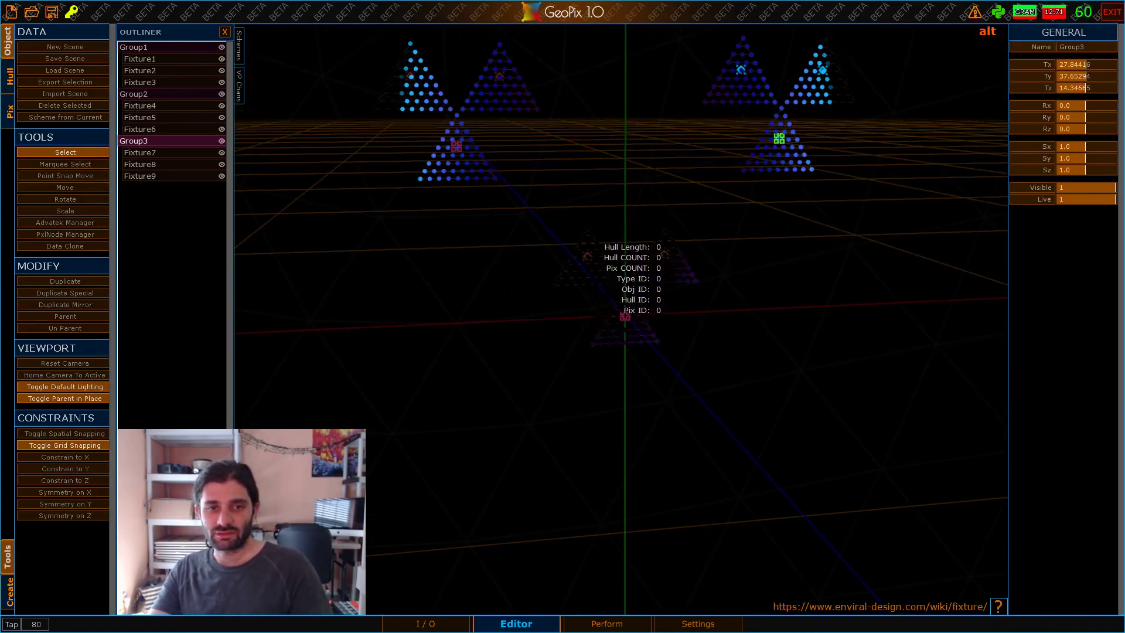
alt+drag(676, 263, 699, 253)
alt+middle_drag(703, 249, 697, 278)
mouse_move(487, 298)
alt+mouse_down()
mouse_move(896, 325)
mouse_move(504, 305)
alt+mouse_up()
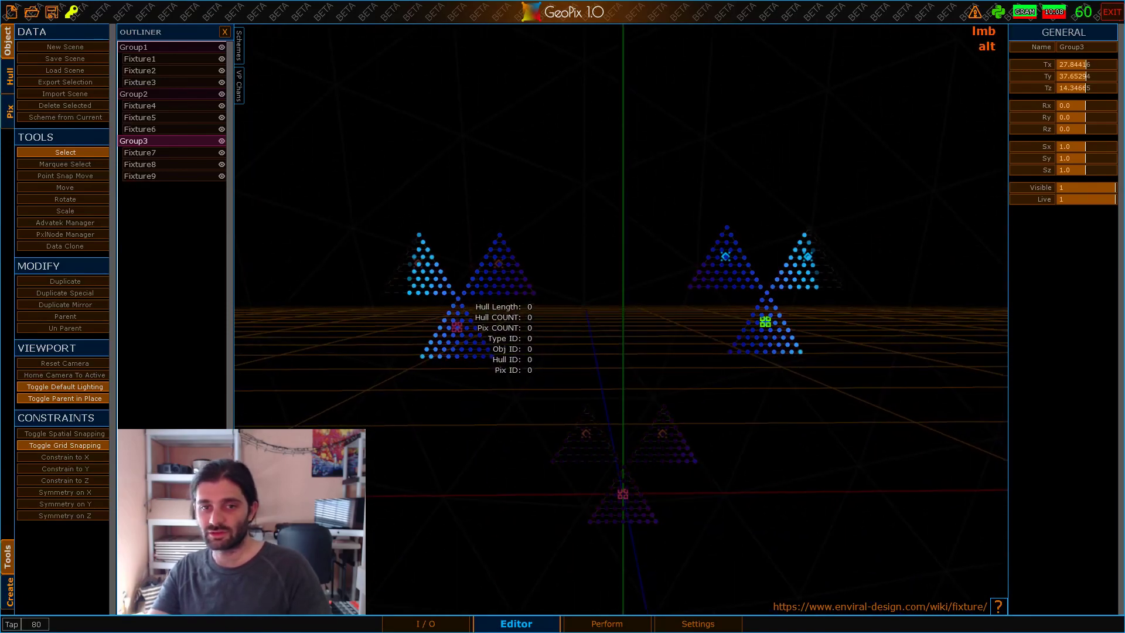
alt+drag(619, 377, 576, 291)
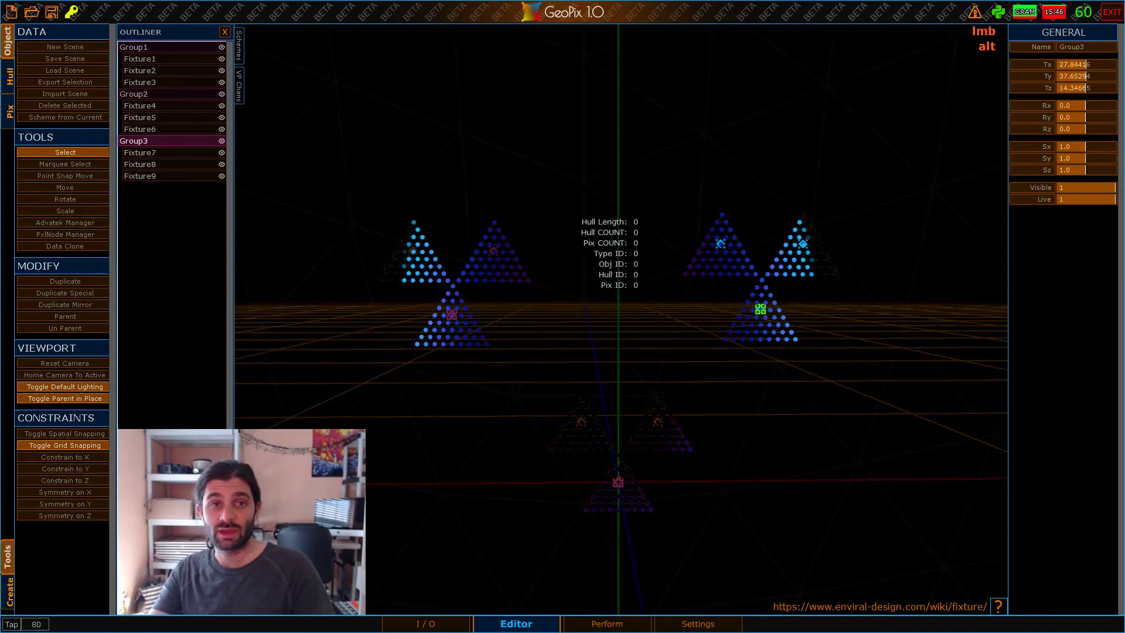